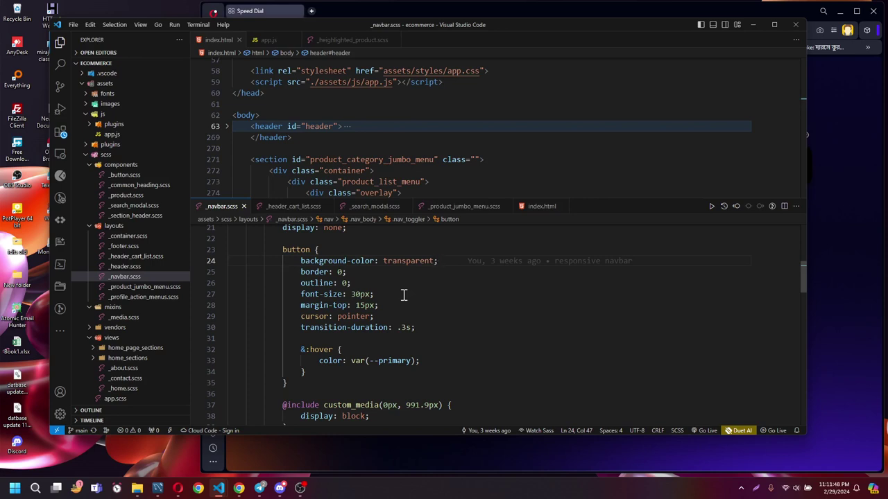
Bring the Opera browser in front of VS Code, reposition it, and focus its address bar.
click(235, 447)
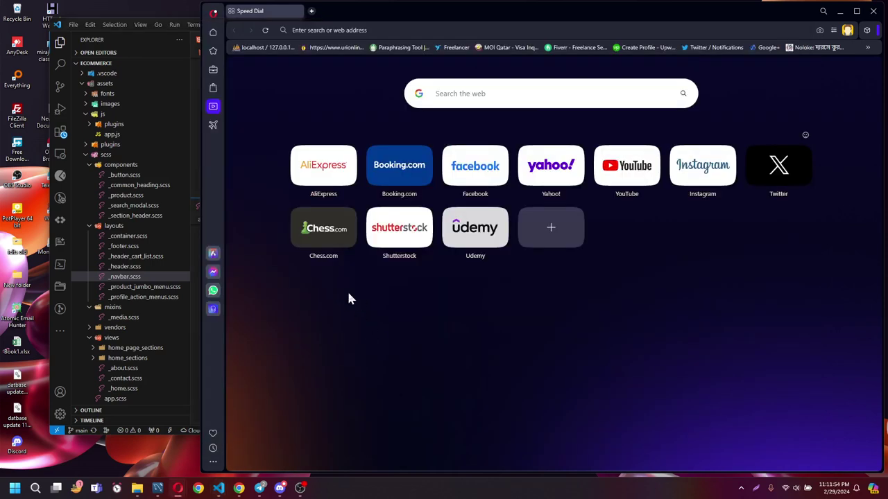
drag(444, 19, 419, 26)
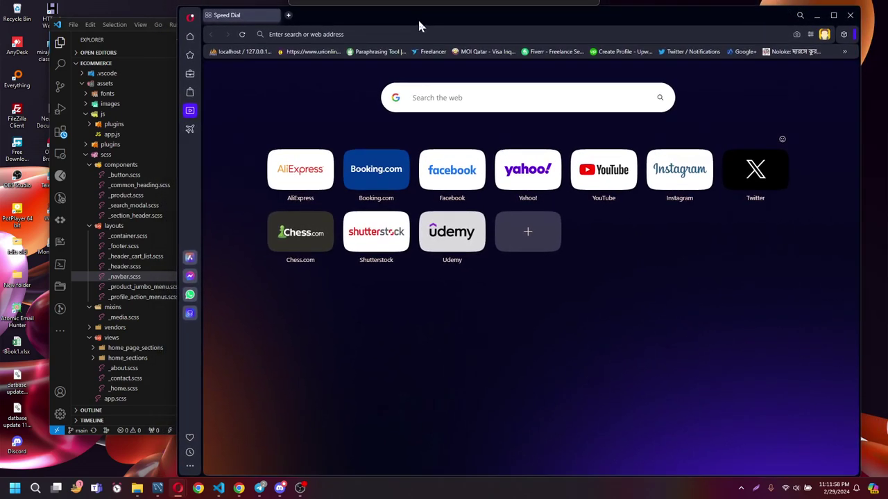
click(341, 34)
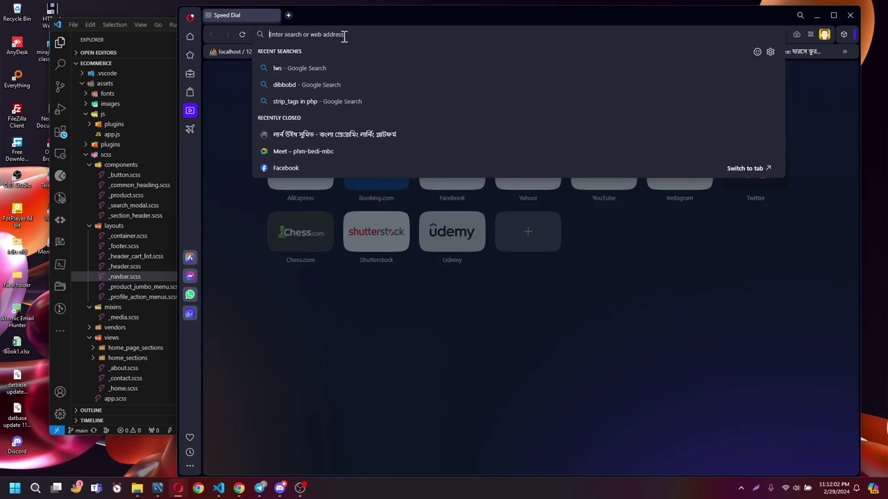
Search Google for 'baharihost', widen the window, and open the BahariHost.com result.
text(bahar)
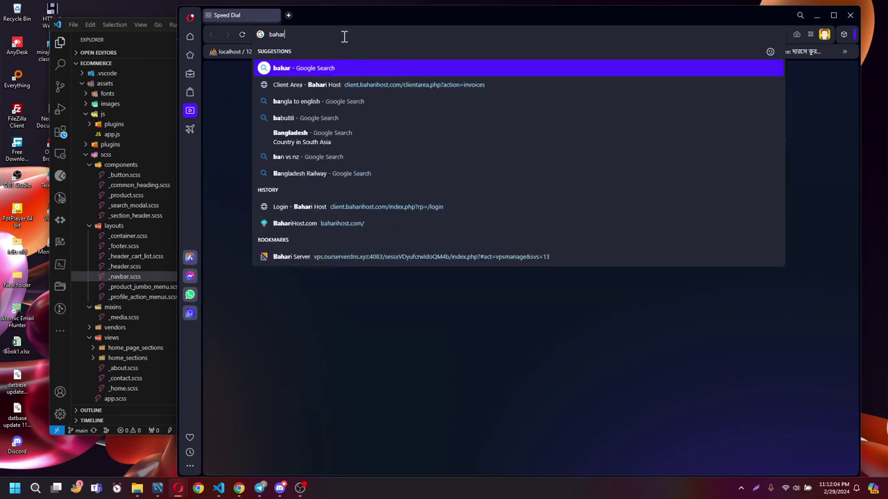
text(ihost)
key(Return)
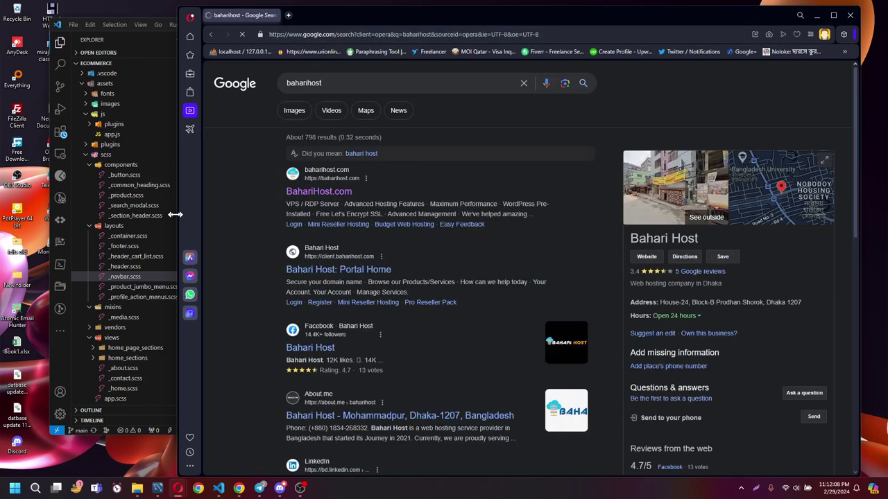
drag(123, 215, 110, 214)
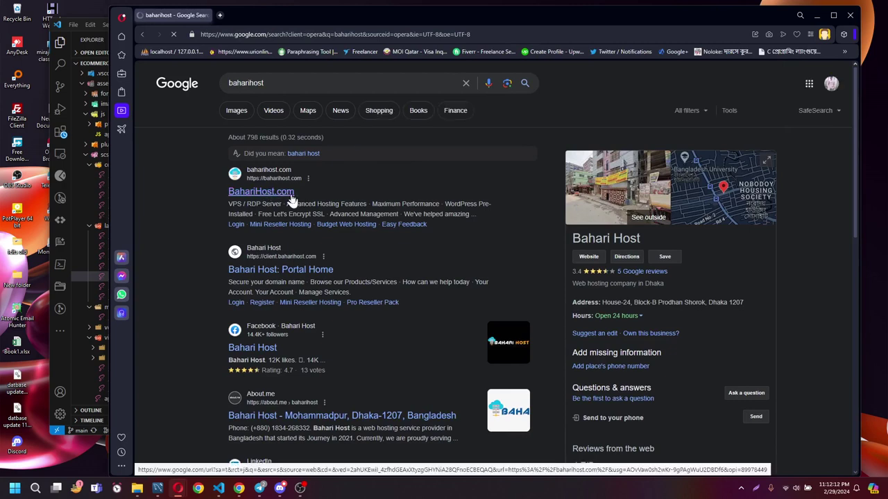
click(292, 197)
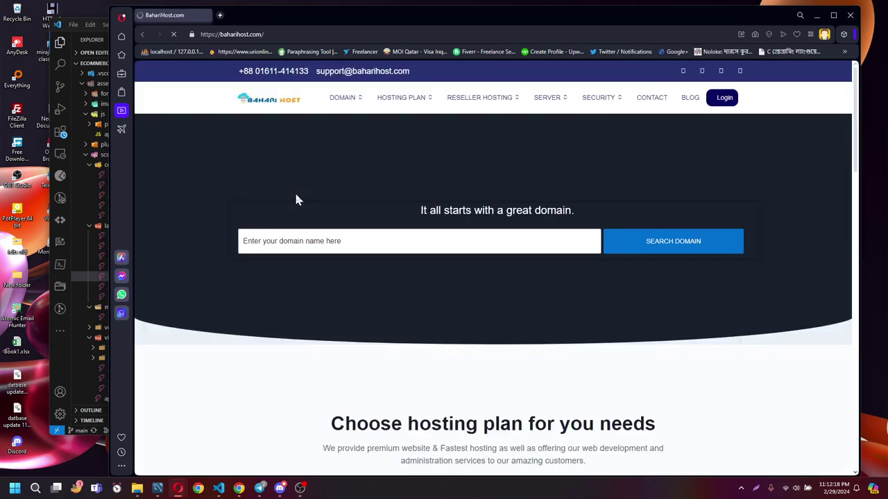
Browse the BahariHost.com hosting plans and features, then start a new browser tab.
scroll(418, 232, down, 3)
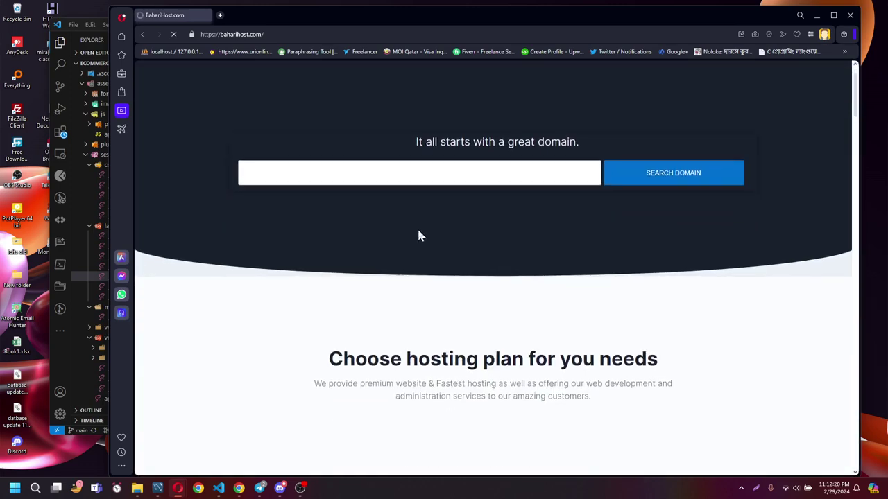
scroll(419, 233, down, 3)
scroll(421, 233, up, 2)
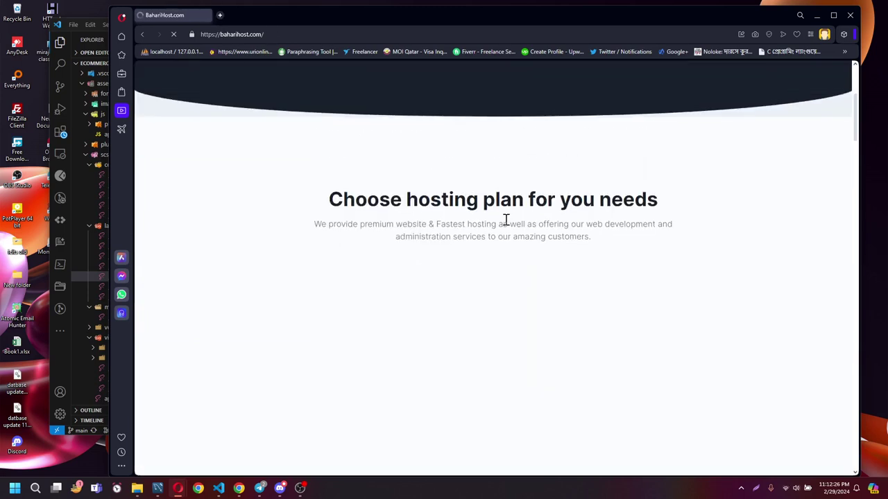
scroll(515, 224, up, 3)
scroll(515, 231, down, 8)
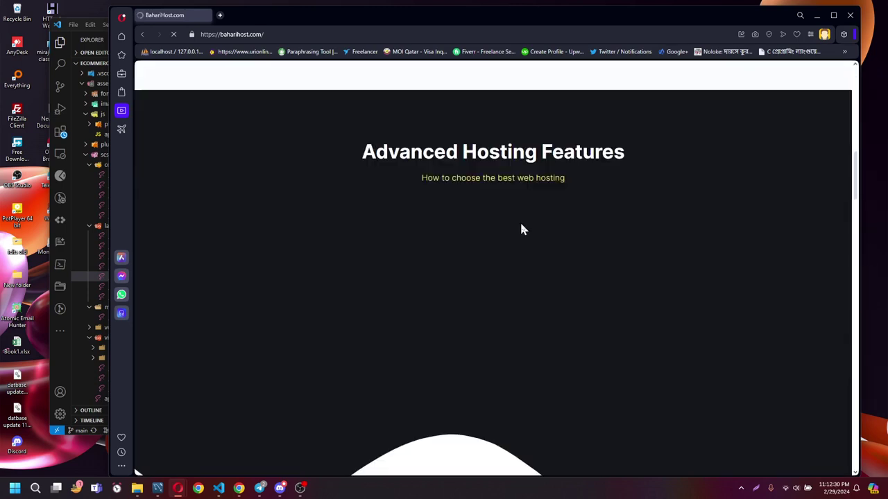
scroll(519, 229, up, 4)
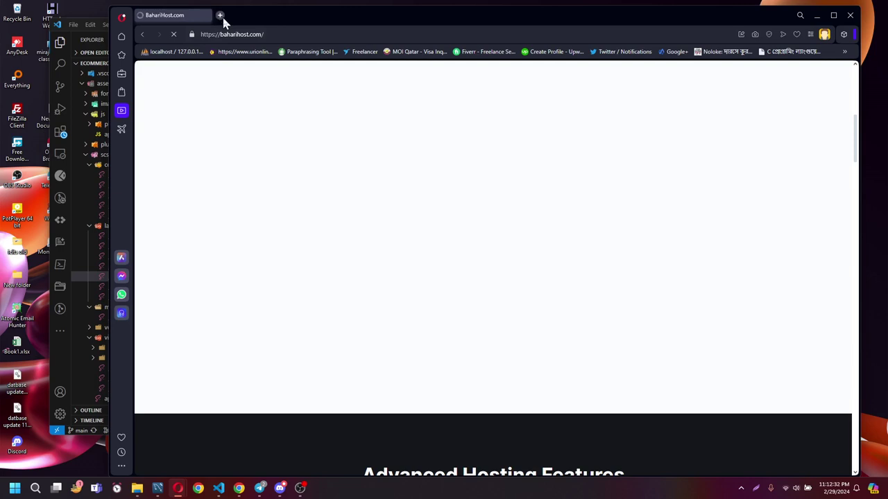
click(220, 15)
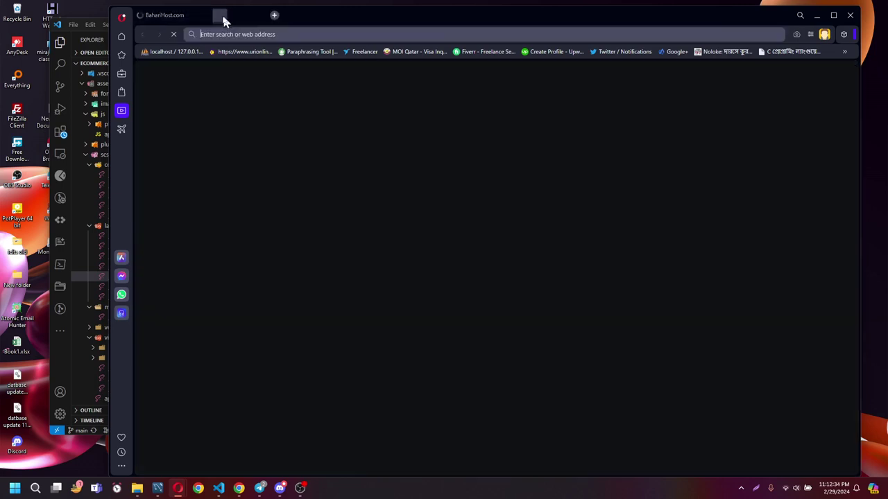
Load client.baharihost.com, fill the login with saved credentials, and tick the reCAPTCHA.
text(clien)
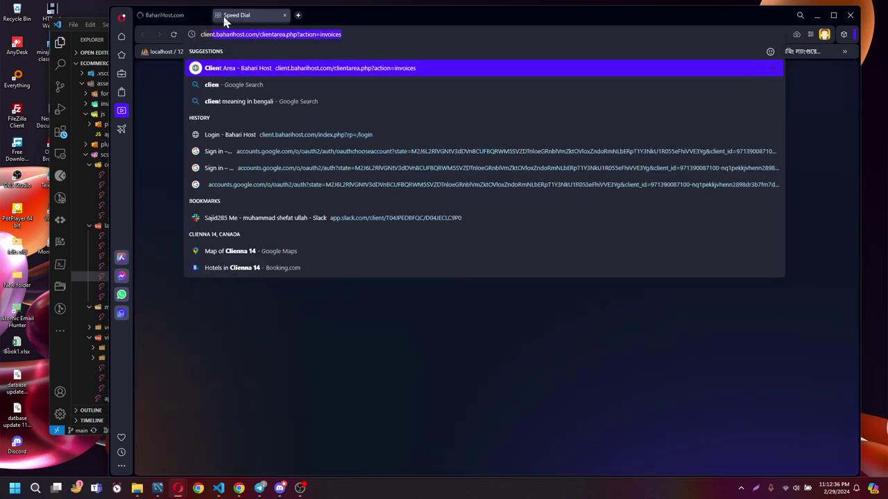
key(Return)
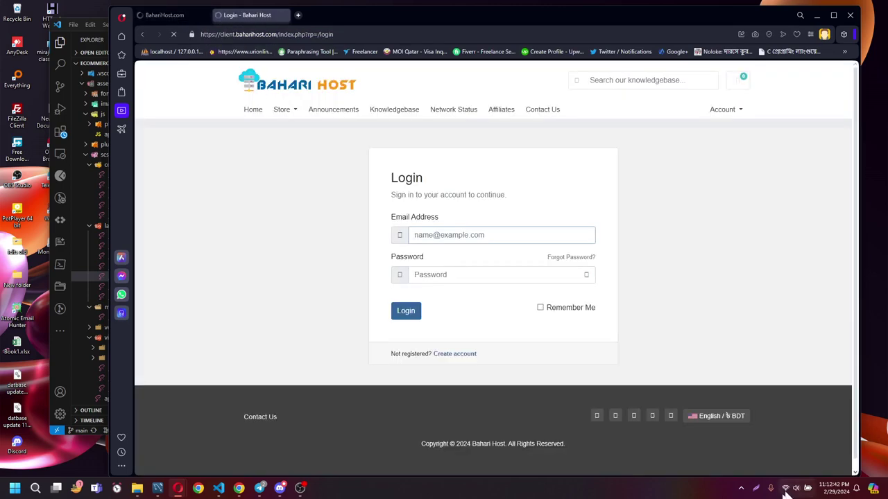
click(406, 312)
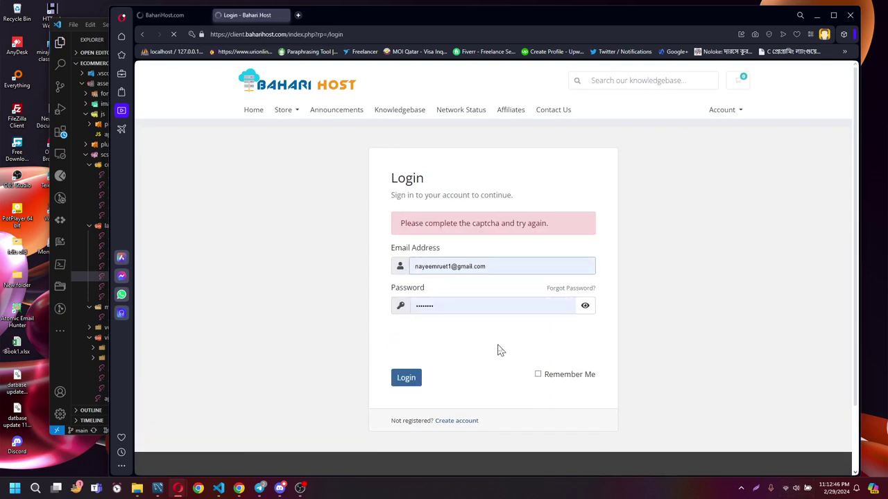
click(397, 378)
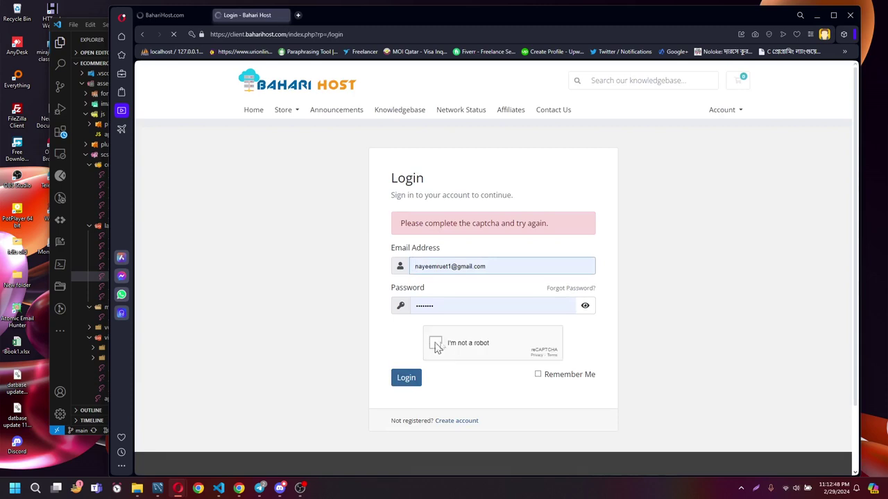
click(436, 345)
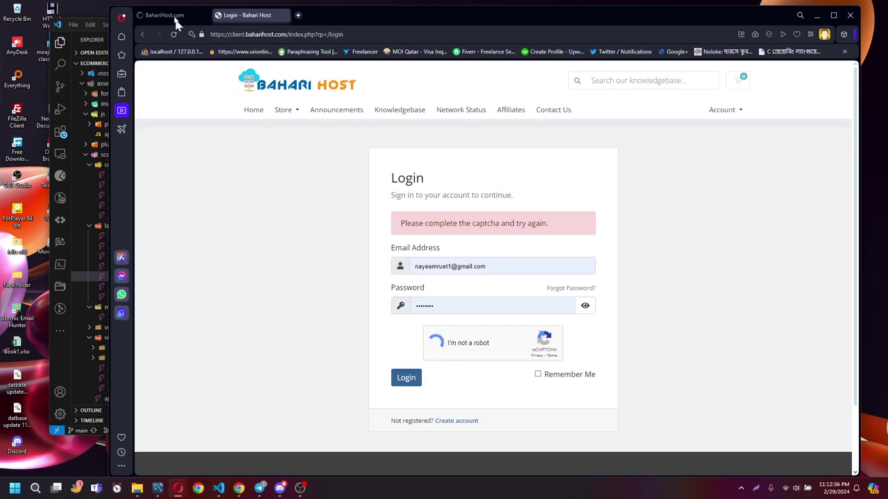
Glance over the homepage tab, then return and submit the client area login.
click(173, 15)
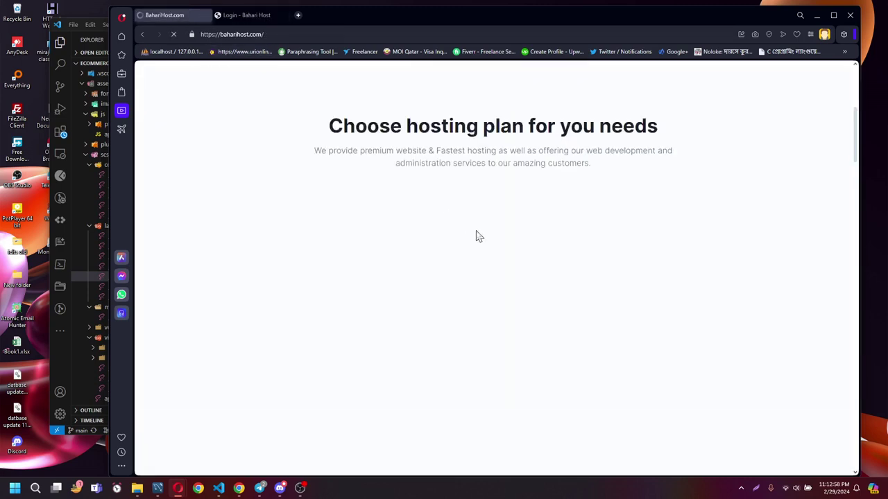
scroll(481, 236, down, 3)
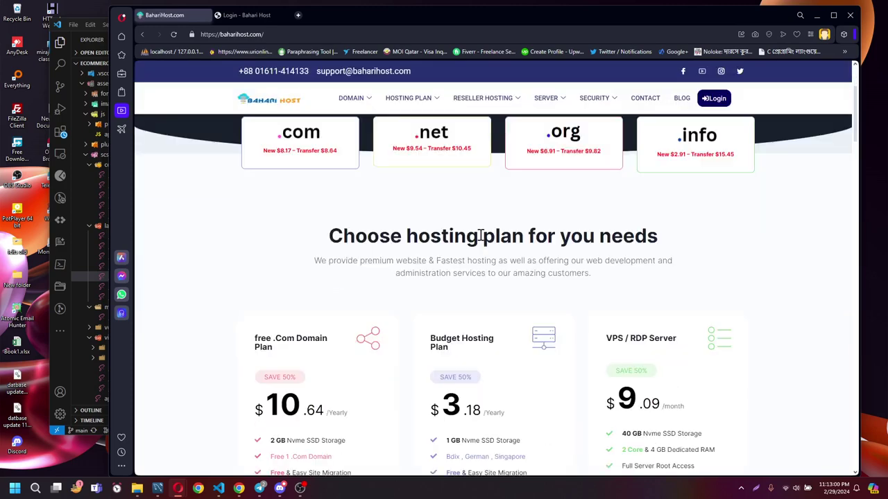
scroll(480, 236, down, 2)
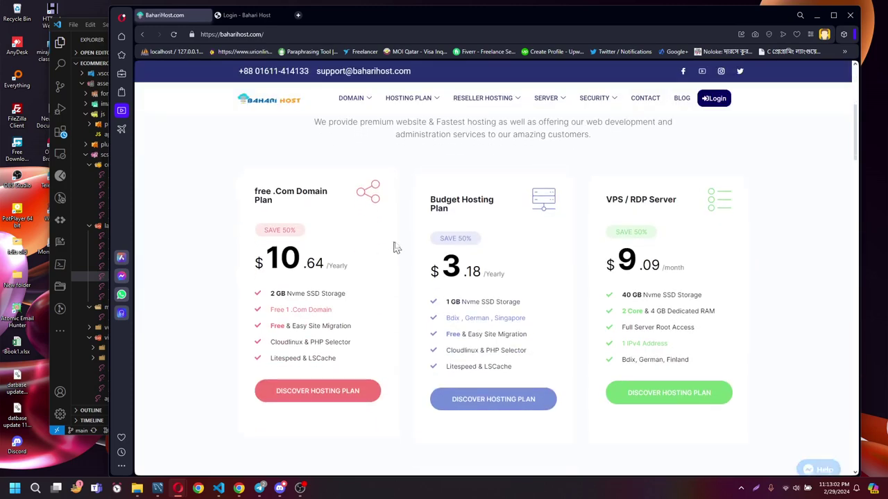
scroll(397, 246, up, 1)
scroll(396, 246, up, 4)
mouse_move(355, 101)
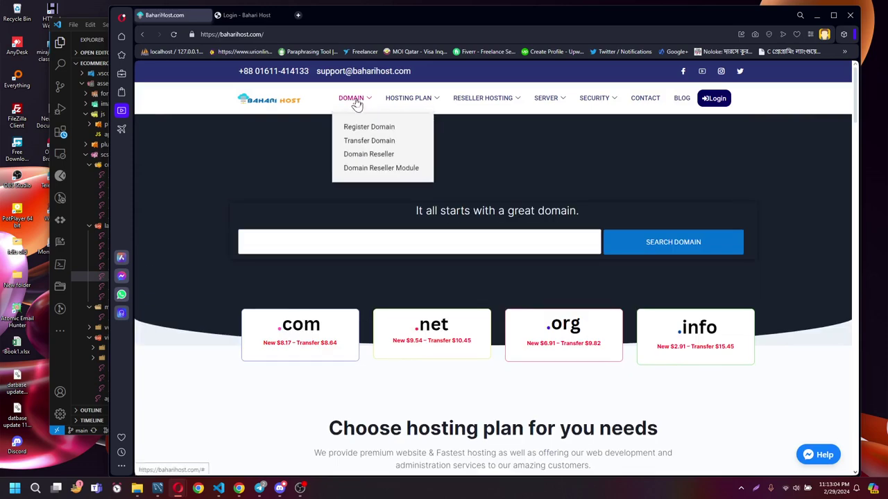
click(253, 16)
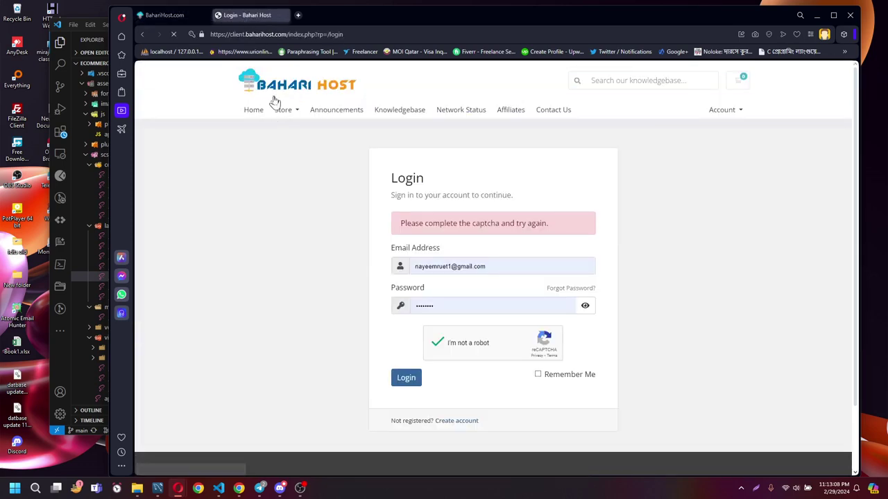
click(402, 380)
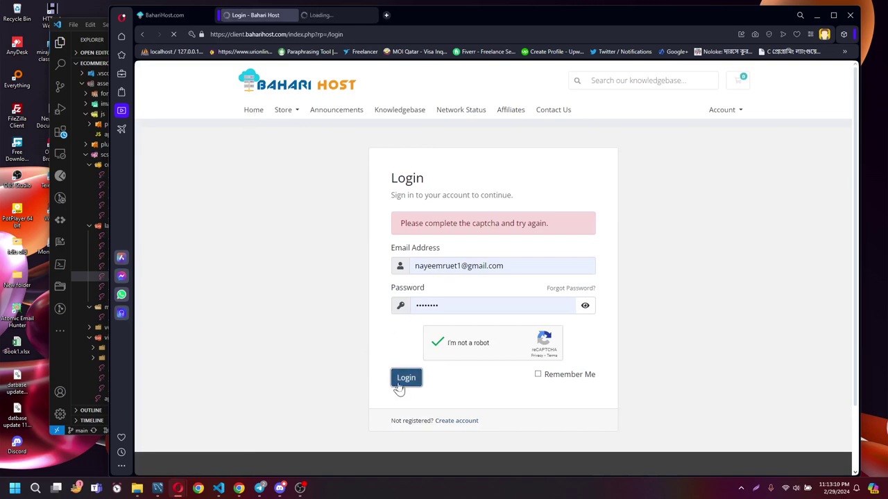
Go to the logged-in Portal Home and scroll the products grid to Free .COM Domain Plan.
click(333, 14)
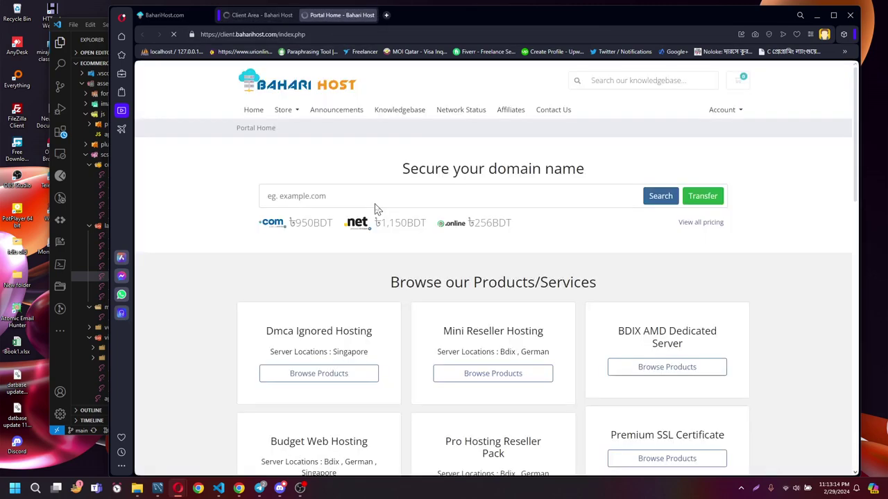
scroll(390, 228, down, 1)
scroll(392, 229, down, 1)
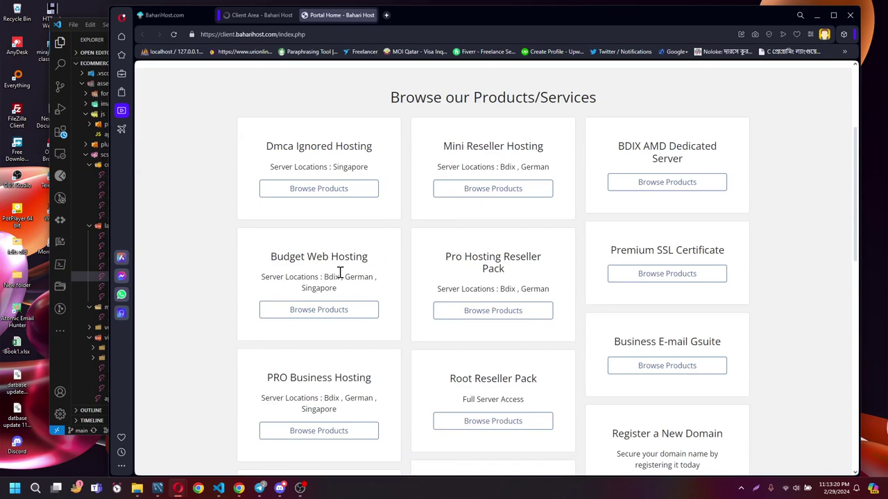
scroll(339, 273, down, 1)
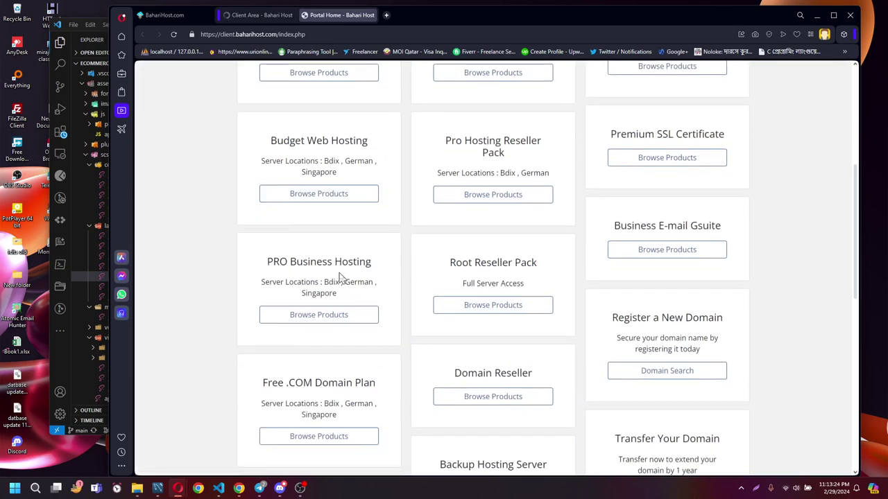
scroll(418, 317, down, 4)
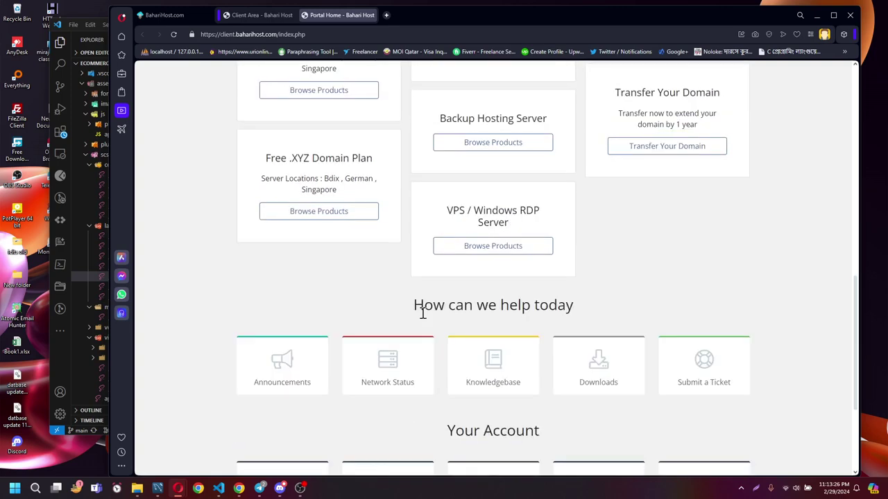
scroll(423, 313, up, 3)
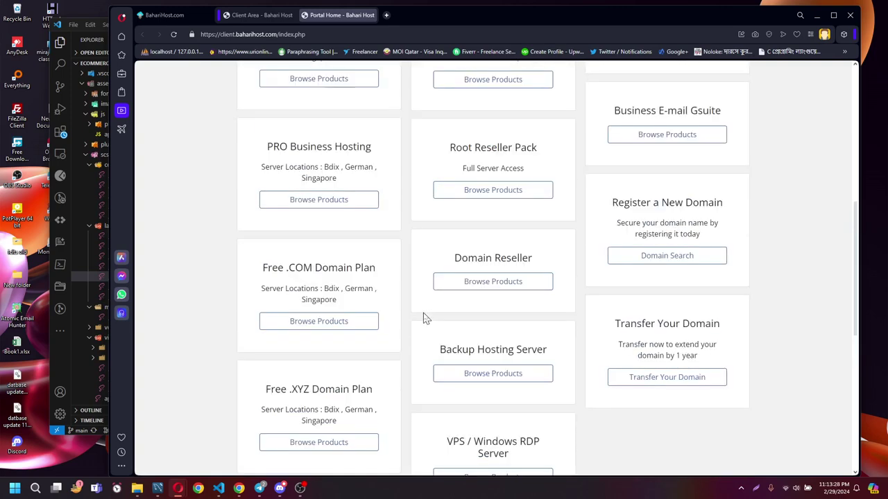
scroll(426, 319, up, 1)
scroll(423, 317, up, 1)
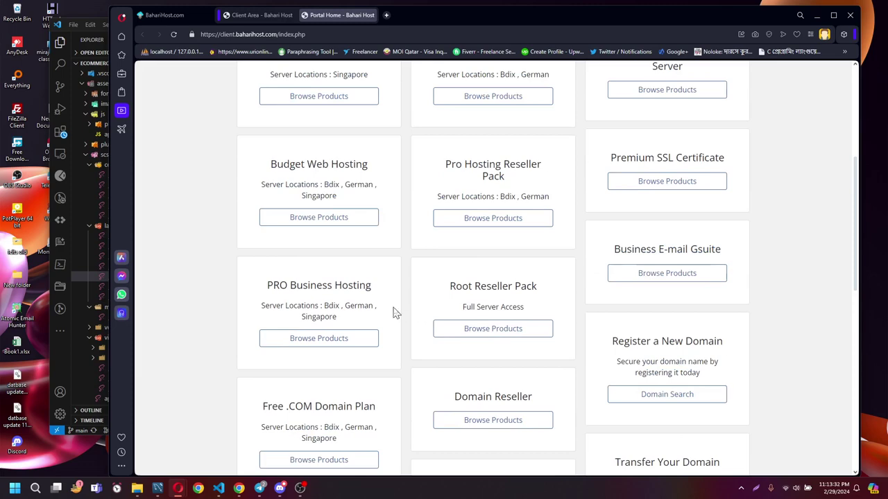
scroll(394, 312, down, 1)
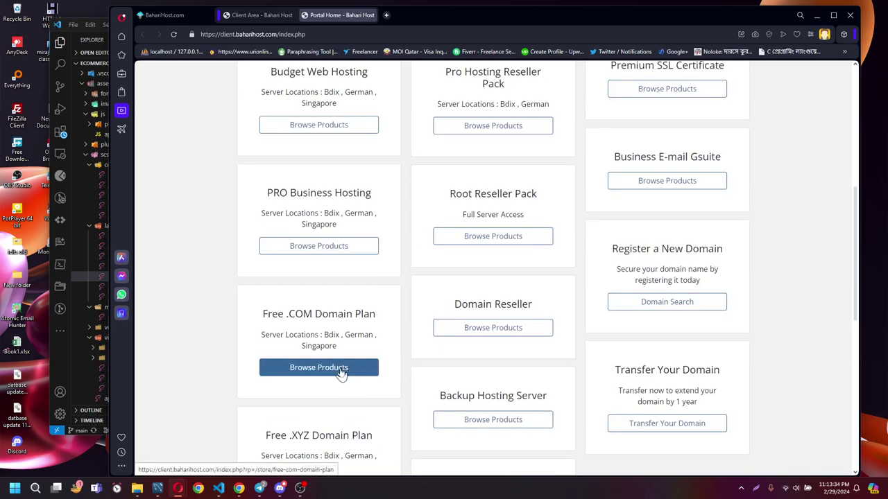
click(342, 374)
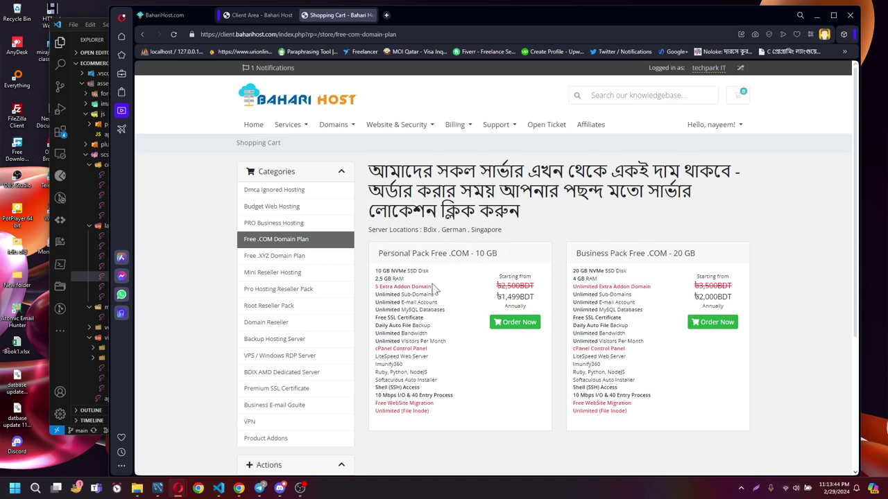
scroll(541, 430, down, 3)
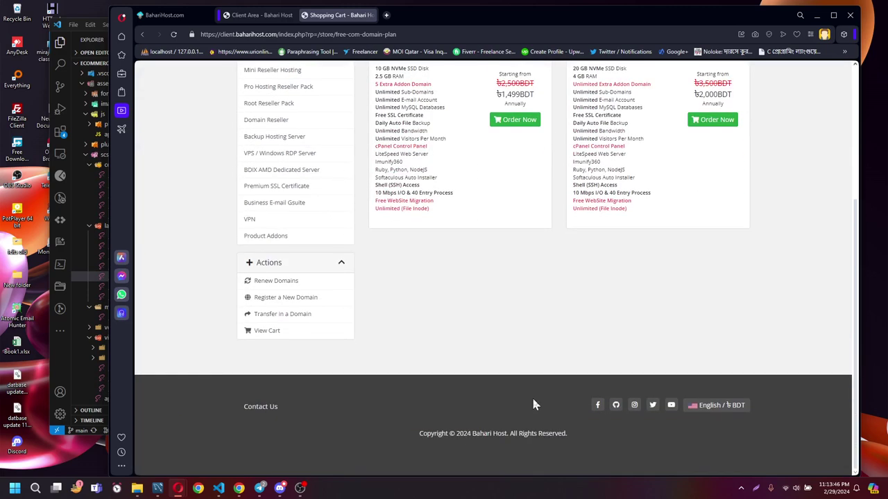
scroll(537, 404, up, 3)
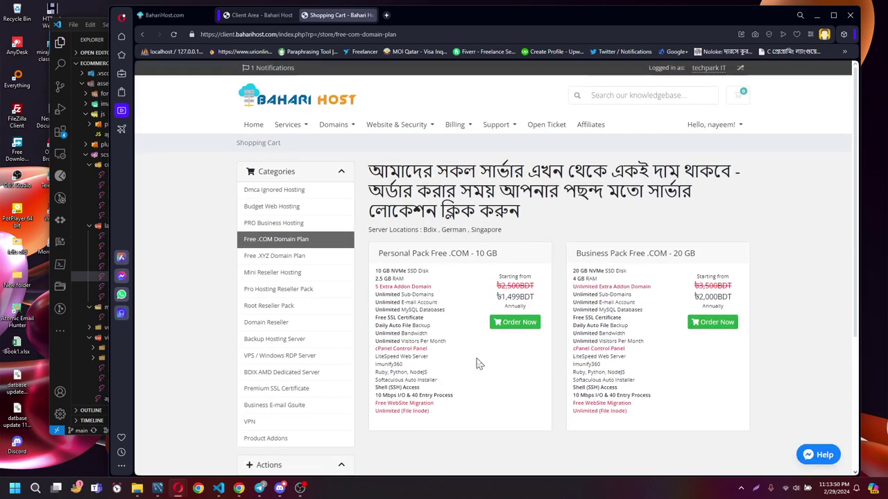
drag(504, 306, 522, 311)
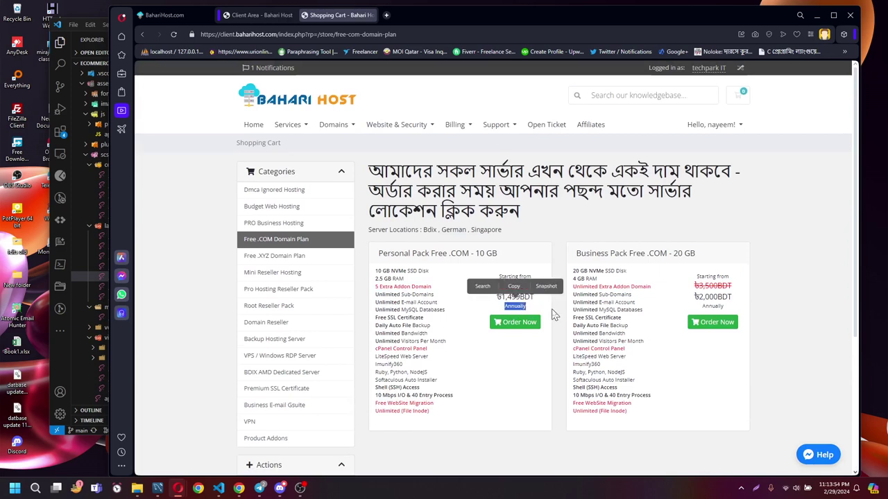
click(534, 313)
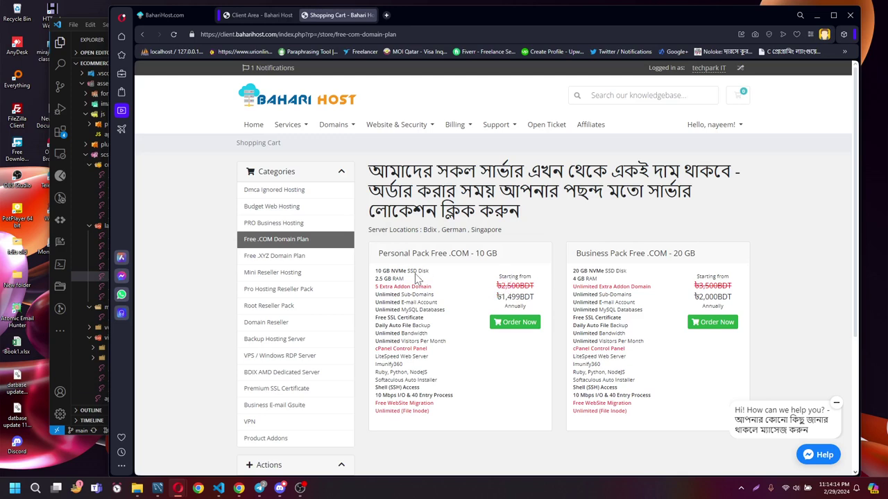
drag(376, 274, 425, 278)
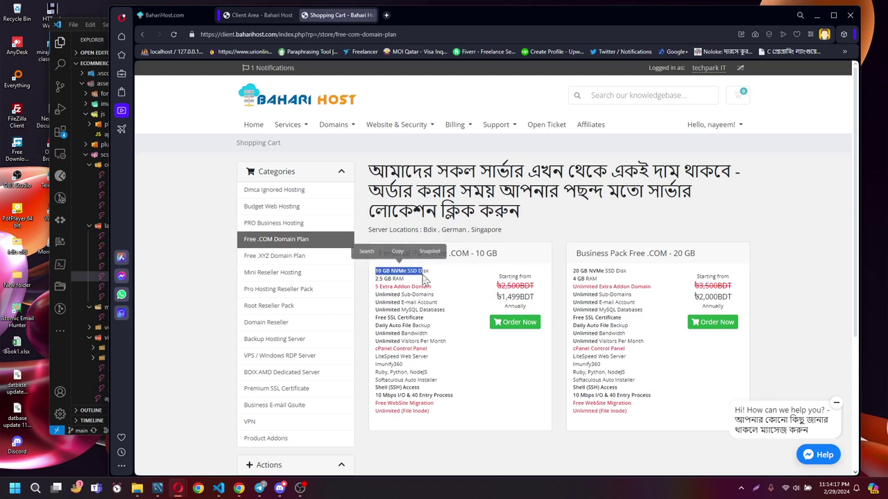
click(471, 292)
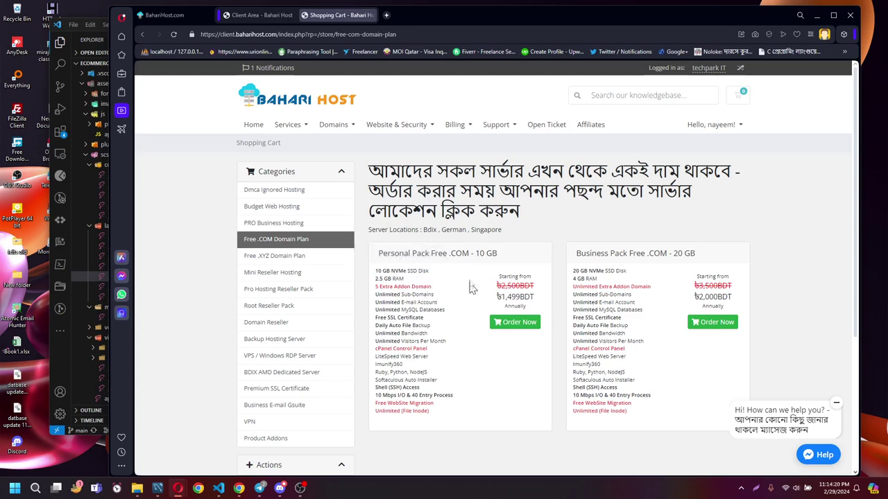
drag(431, 254, 504, 259)
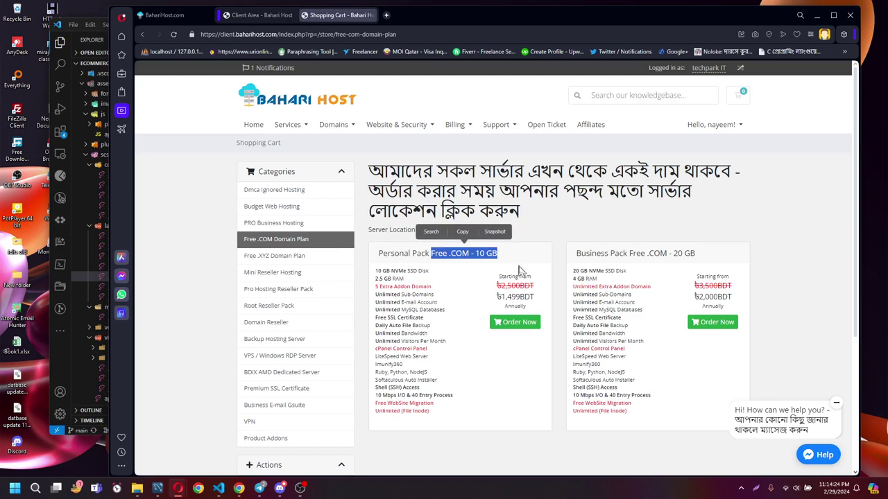
click(478, 260)
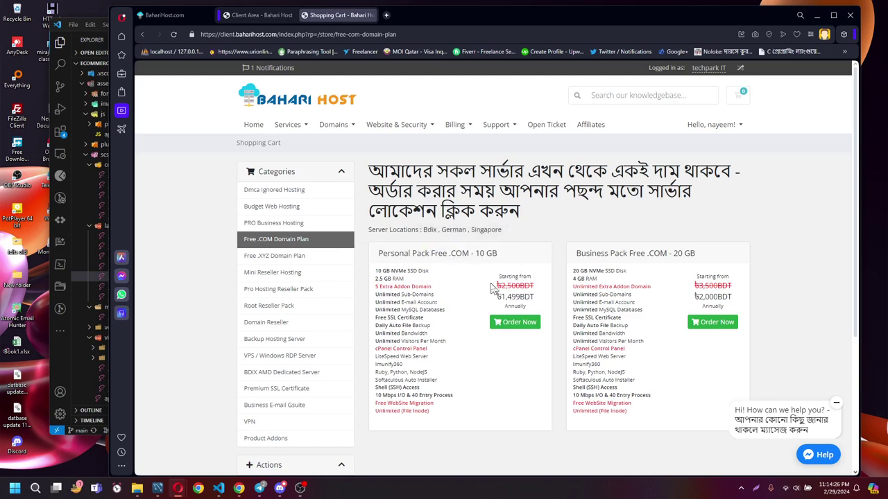
drag(492, 288, 545, 304)
click(510, 300)
click(545, 304)
Leave the shopping cart and return to Portal Home via the Bahari Host logo.
click(263, 21)
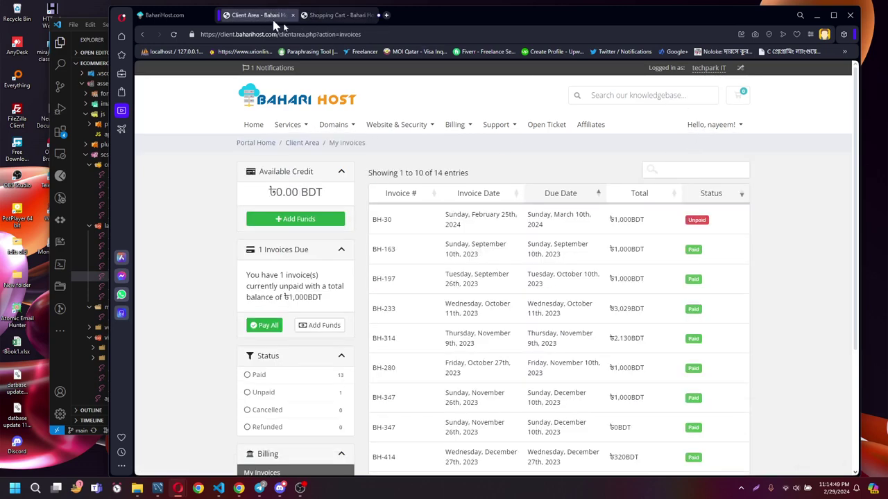
key(ctrl+Tab)
click(726, 129)
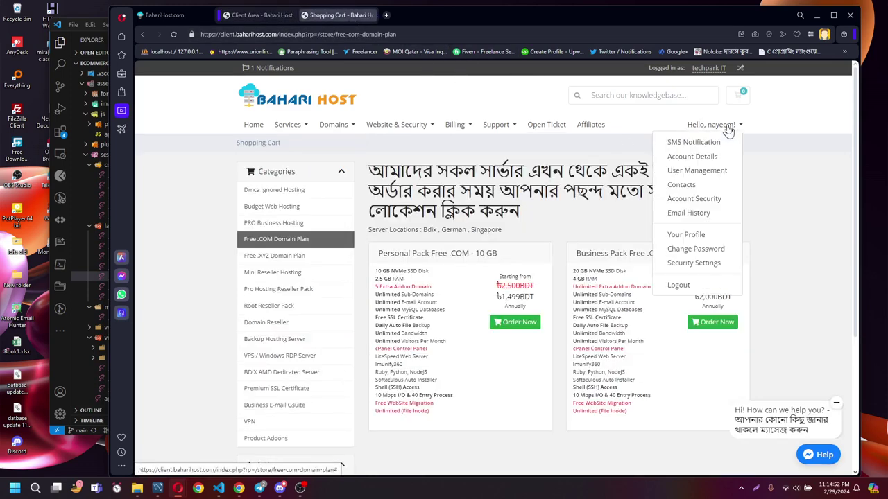
click(593, 151)
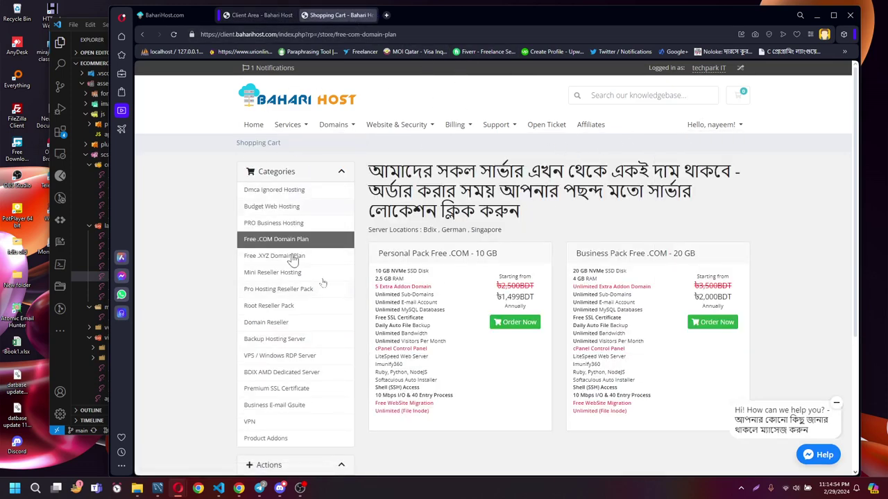
click(294, 105)
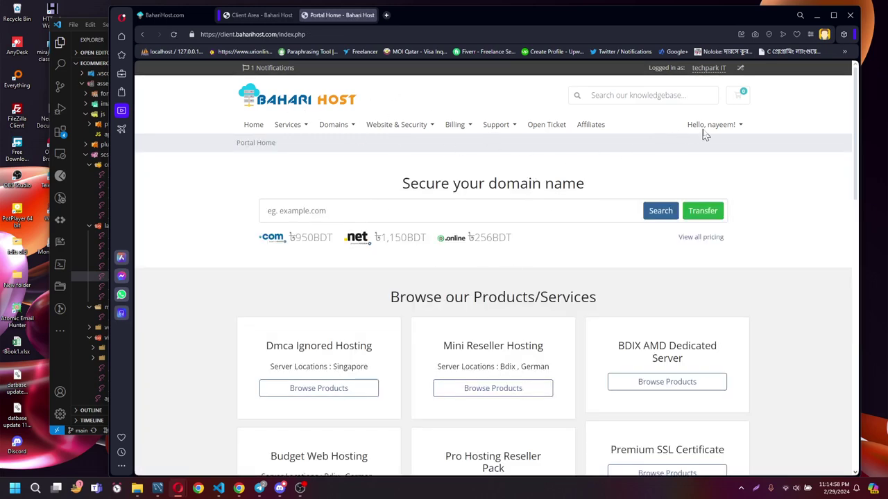
click(703, 131)
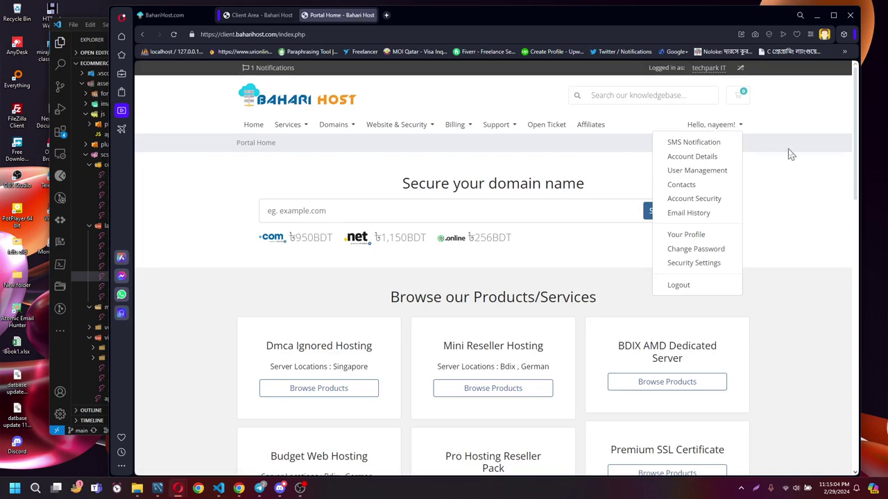
Choose Services > My Services to list 5 GB Budget Hosting and Mini 1 VPS.
click(337, 143)
click(292, 130)
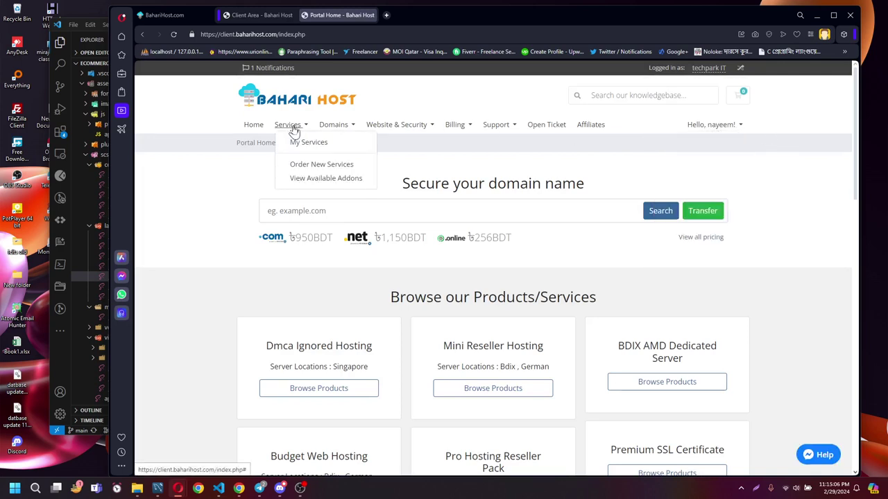
click(301, 144)
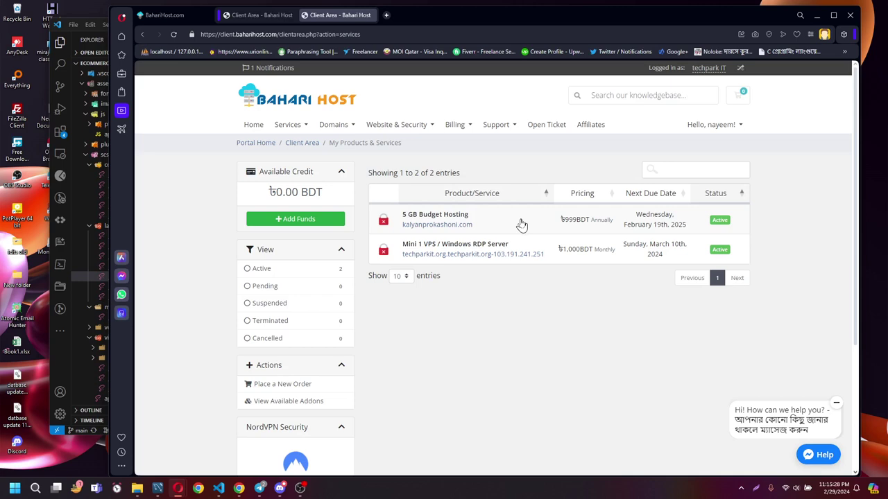
Open the 5 GB Budget Hosting service details and scroll down to Quick Shortcuts.
click(484, 223)
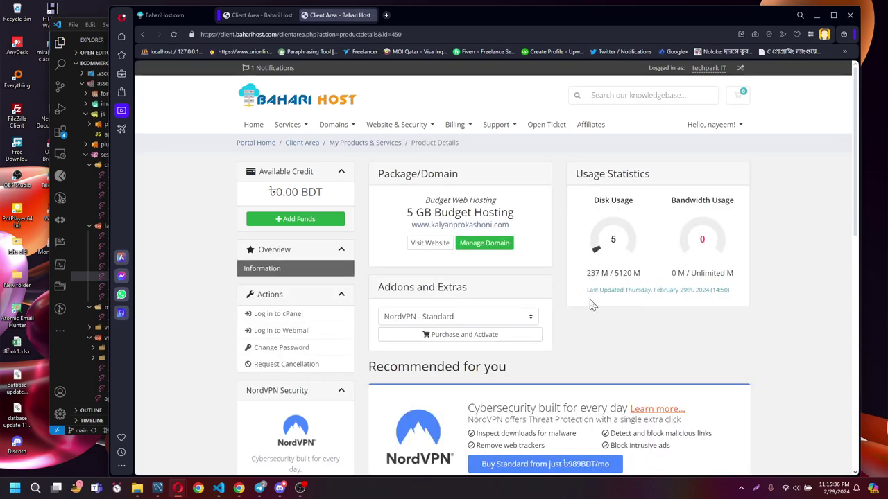
scroll(602, 306, down, 1)
scroll(602, 306, down, 2)
scroll(611, 285, up, 1)
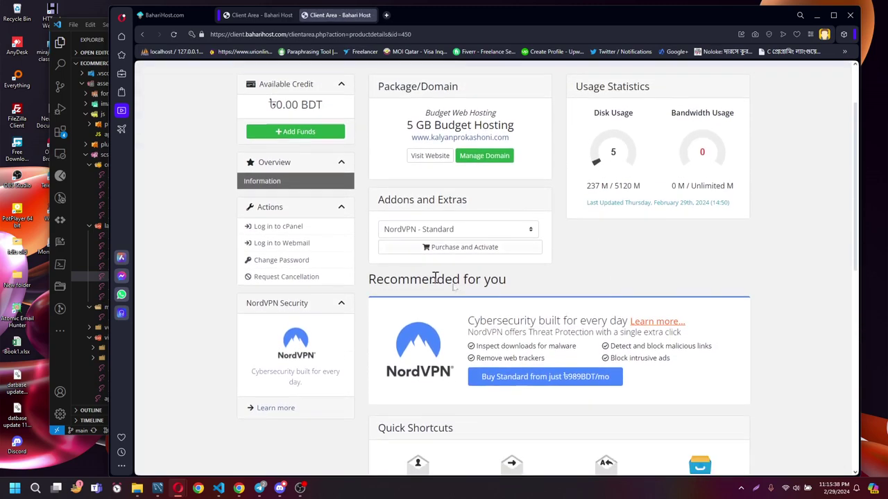
scroll(472, 278, down, 2)
scroll(472, 278, down, 2)
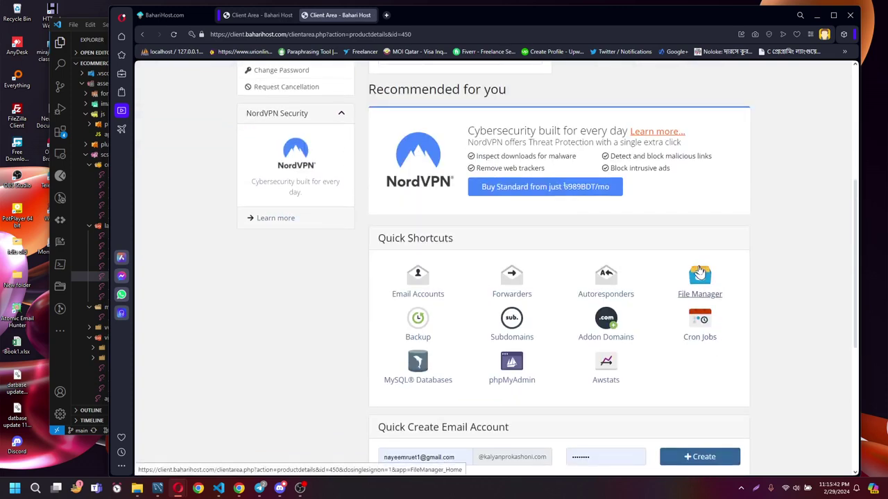
scroll(698, 262, down, 2)
scroll(697, 263, down, 2)
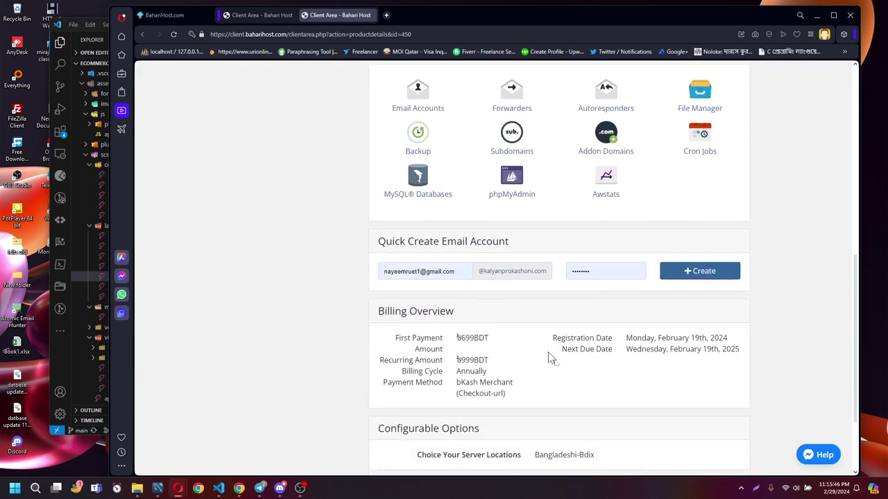
scroll(641, 382, down, 2)
scroll(645, 378, up, 5)
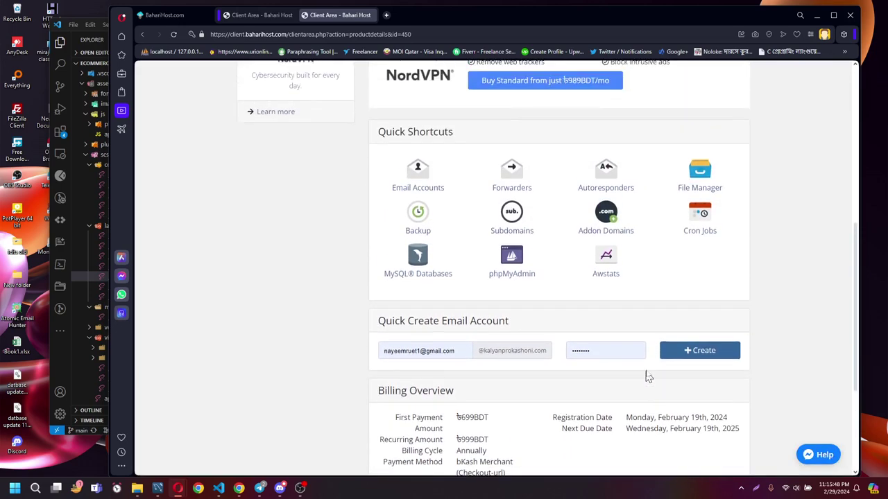
scroll(675, 307, up, 3)
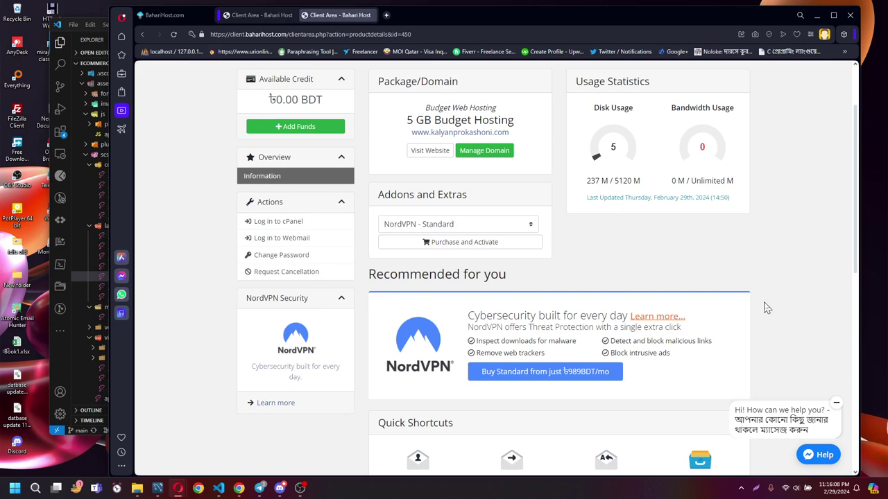
scroll(694, 270, up, 2)
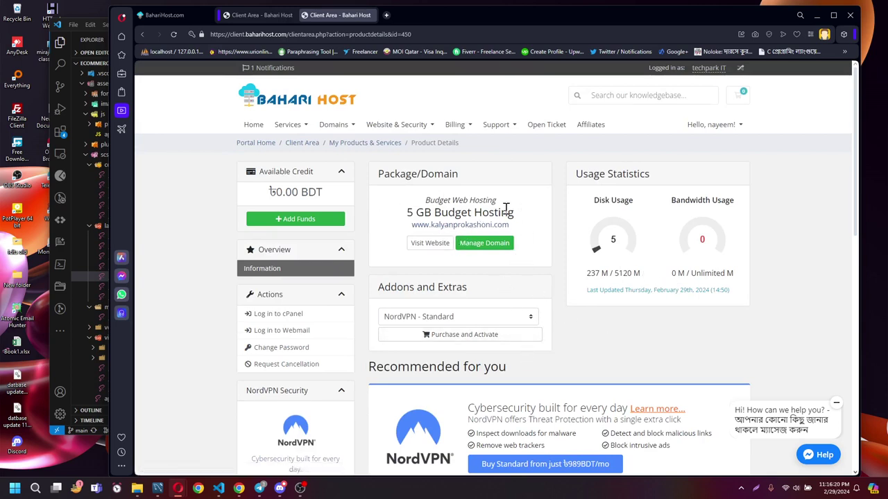
scroll(555, 243, down, 3)
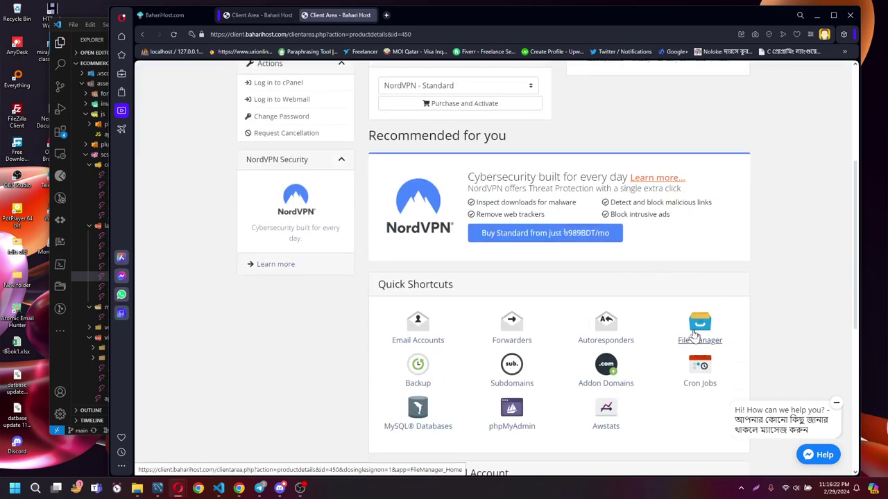
Open cPanel File Manager's home directory, then the local web b9 folder in File Explorer.
click(696, 334)
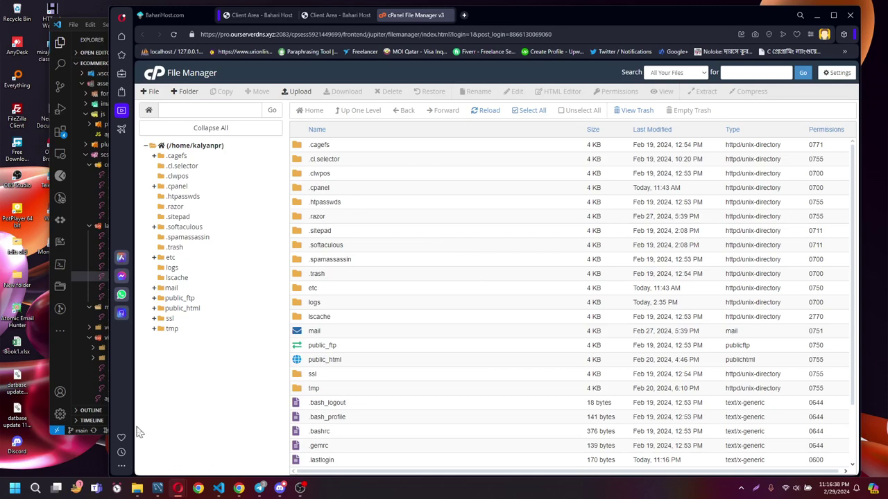
click(15, 488)
click(14, 489)
click(138, 489)
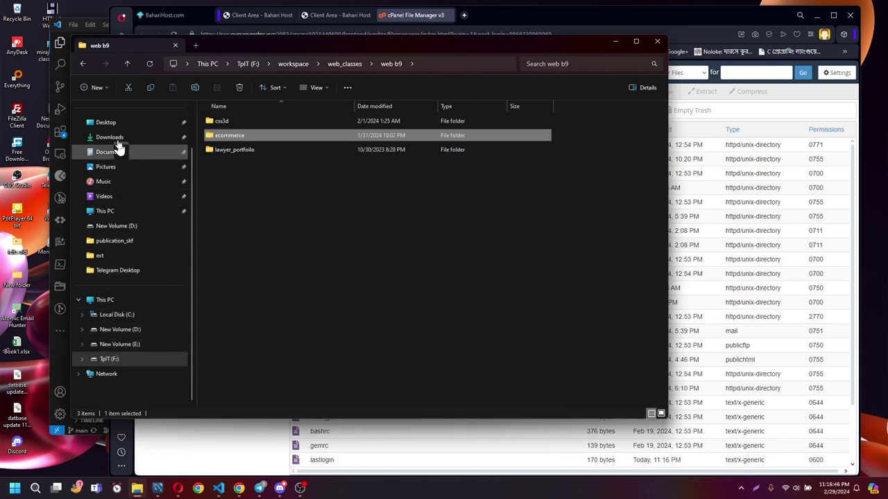
Minimize the web b9 File Explorer window to reveal cPanel File Manager.
click(616, 41)
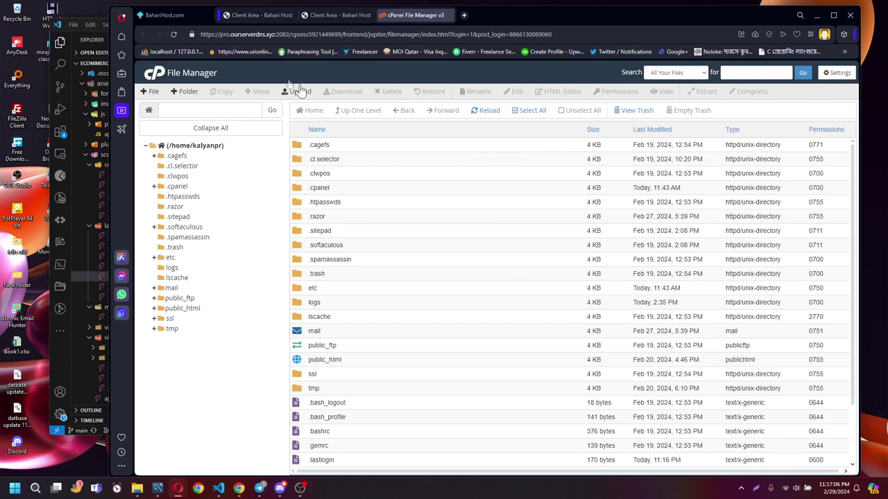
click(157, 78)
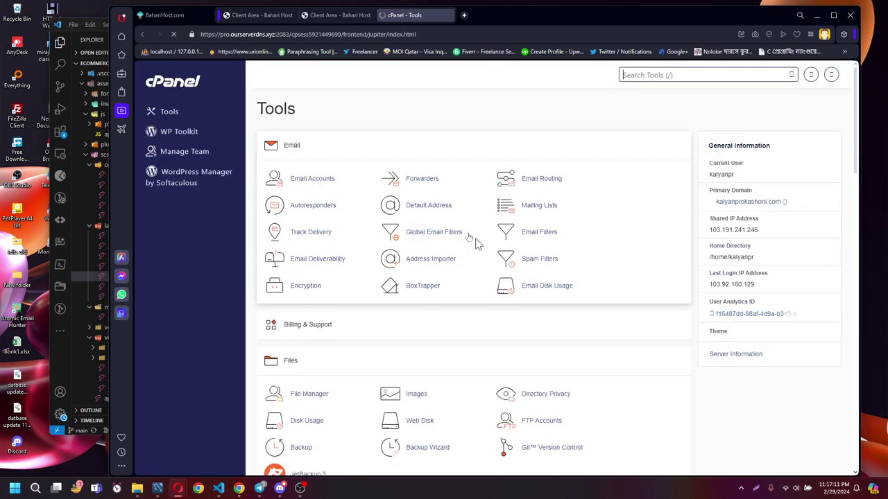
scroll(448, 271, down, 2)
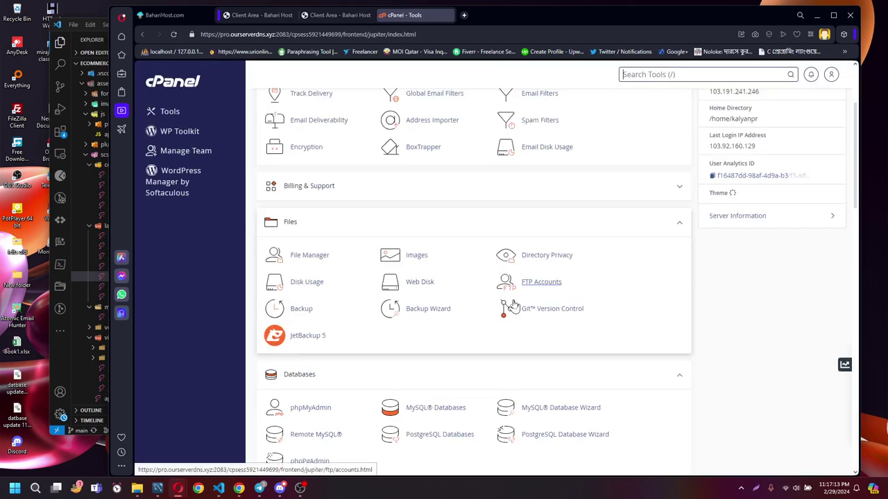
scroll(517, 305, down, 10)
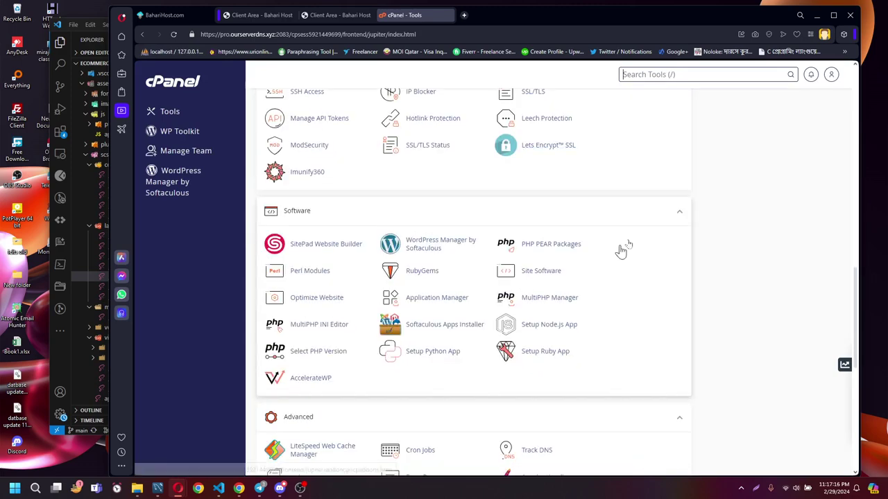
scroll(552, 300, up, 5)
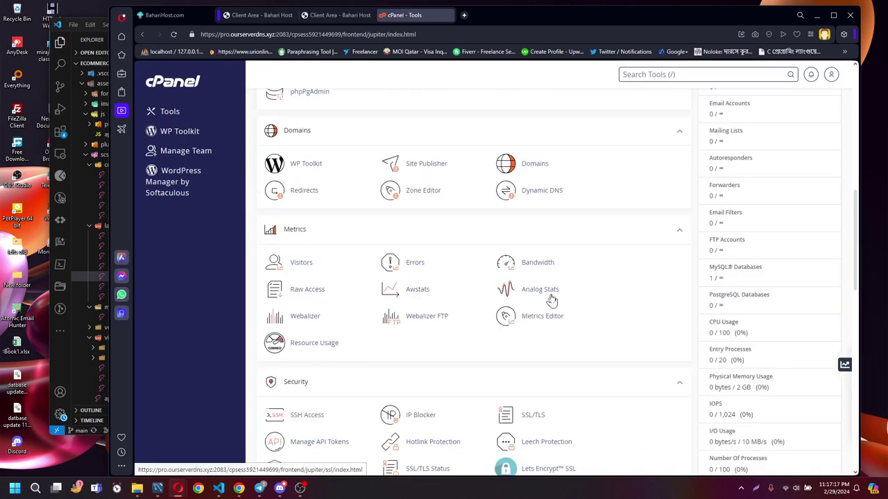
scroll(551, 300, up, 3)
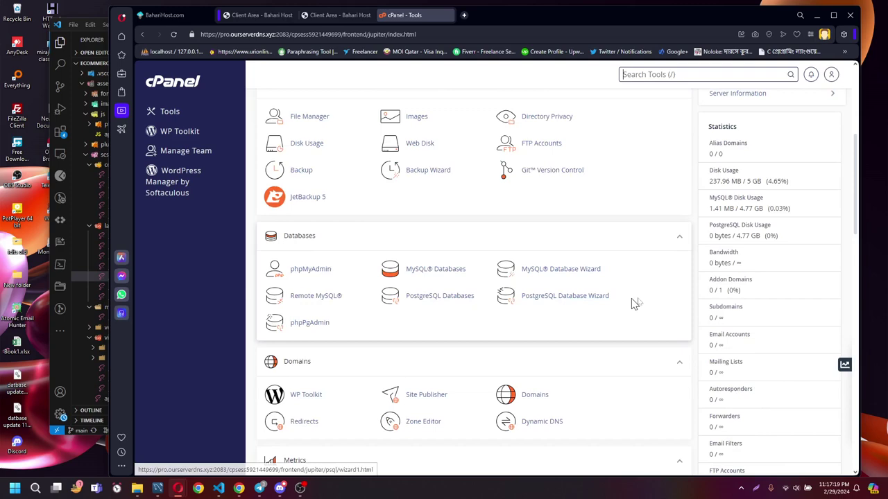
scroll(633, 303, up, 2)
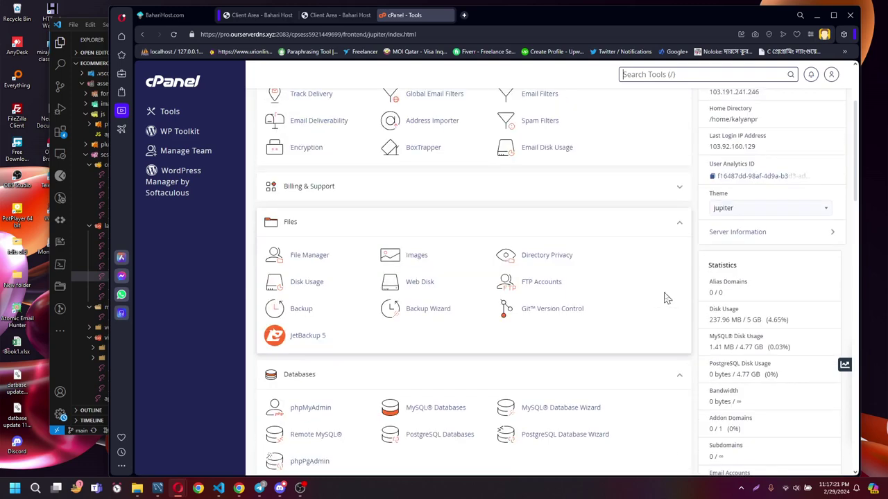
scroll(664, 301, up, 1)
key(slash)
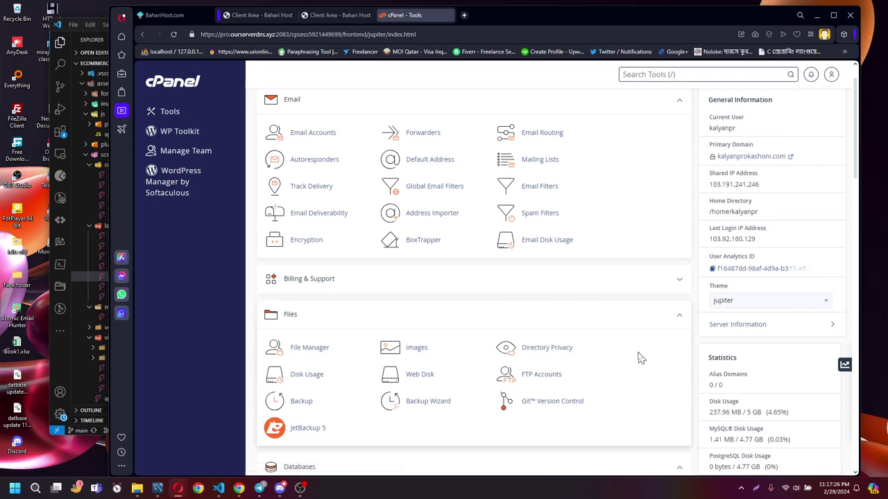
scroll(635, 344, down, 2)
scroll(634, 342, down, 2)
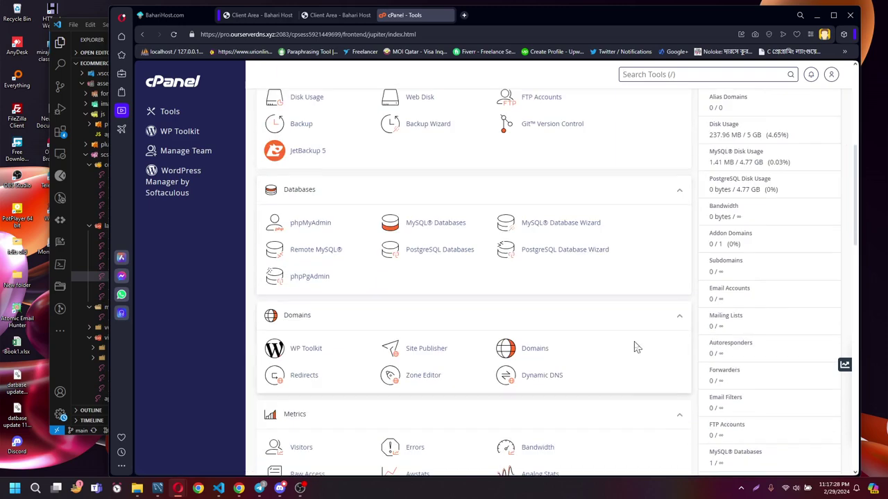
scroll(635, 343, up, 2)
scroll(636, 340, up, 3)
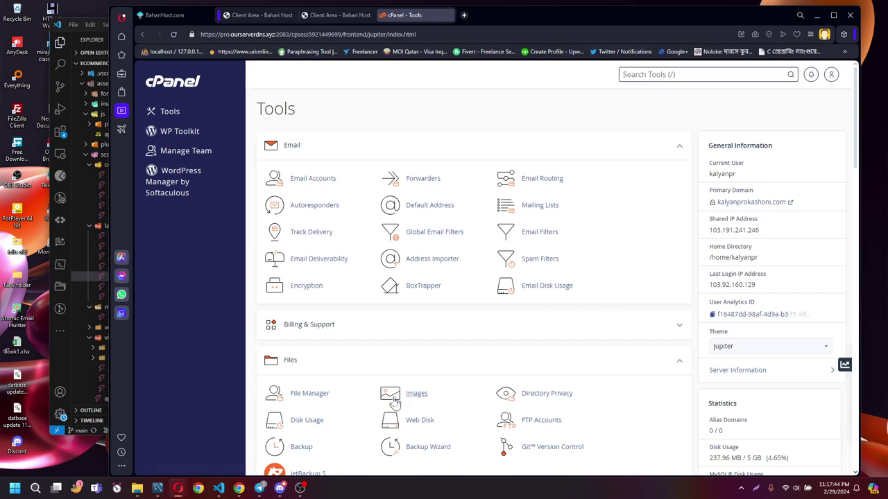
key(slash)
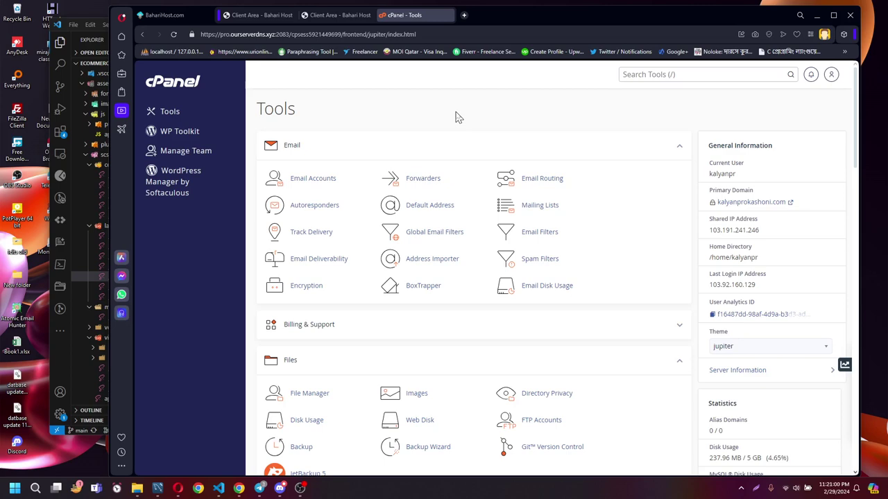
scroll(475, 202, down, 5)
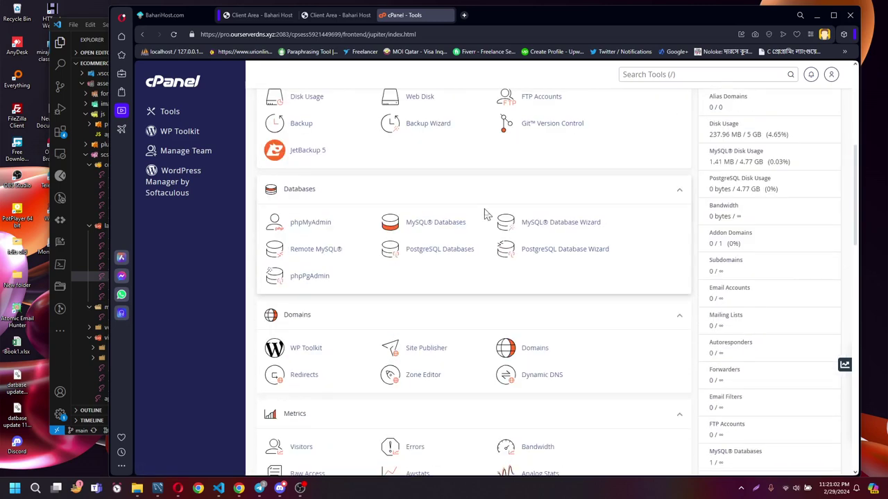
scroll(486, 215, down, 6)
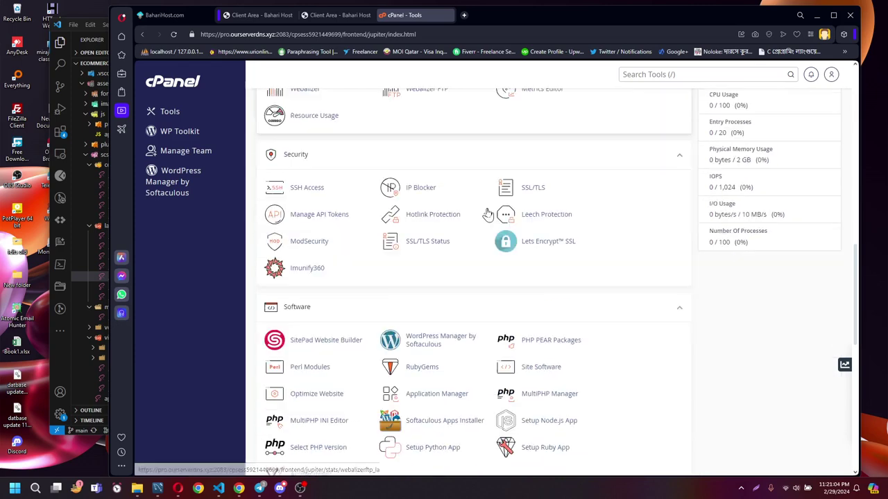
scroll(489, 215, down, 2)
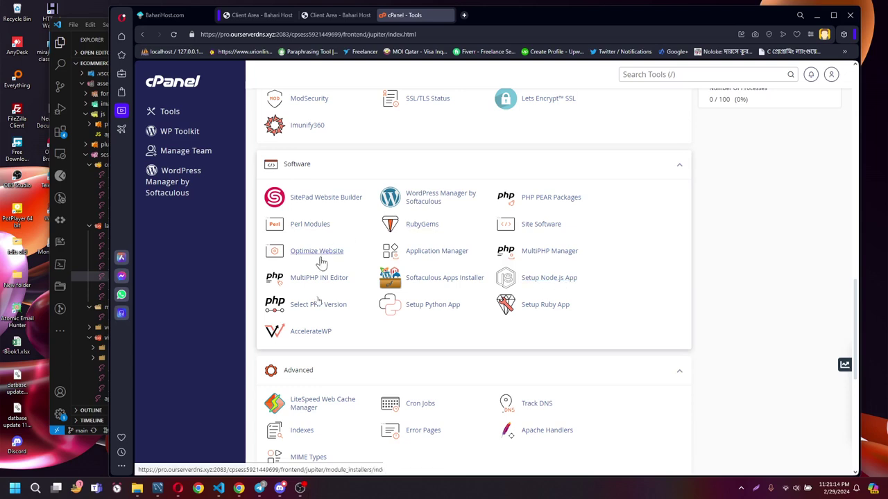
scroll(459, 254, up, 7)
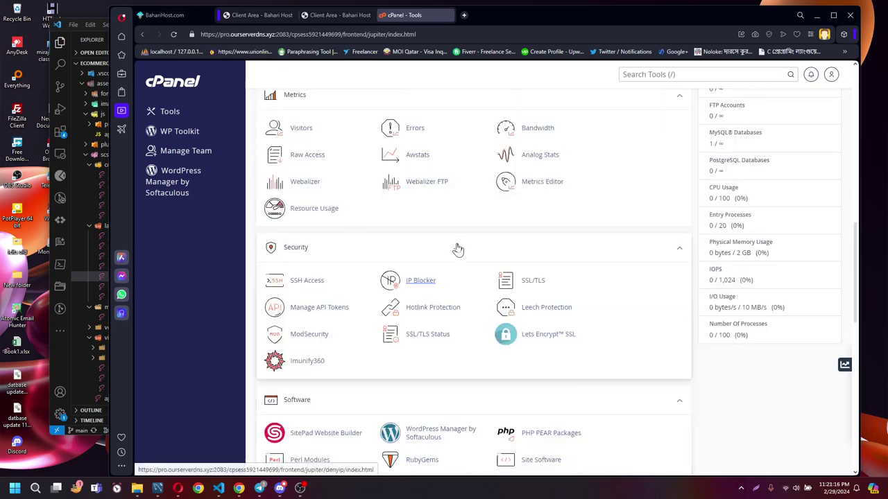
scroll(460, 250, up, 5)
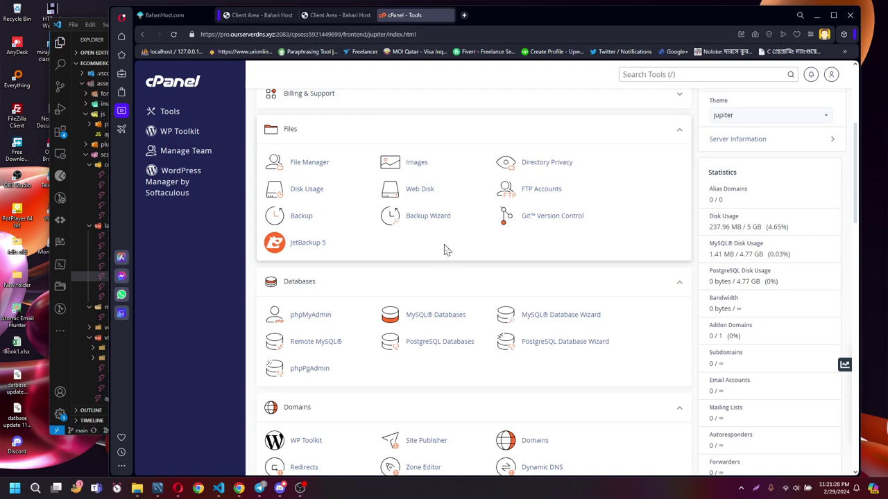
scroll(447, 250, down, 3)
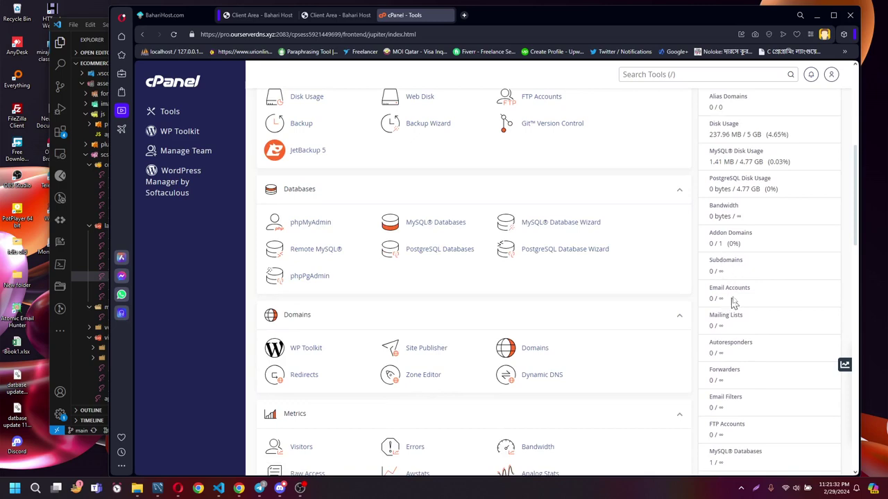
scroll(735, 306, down, 2)
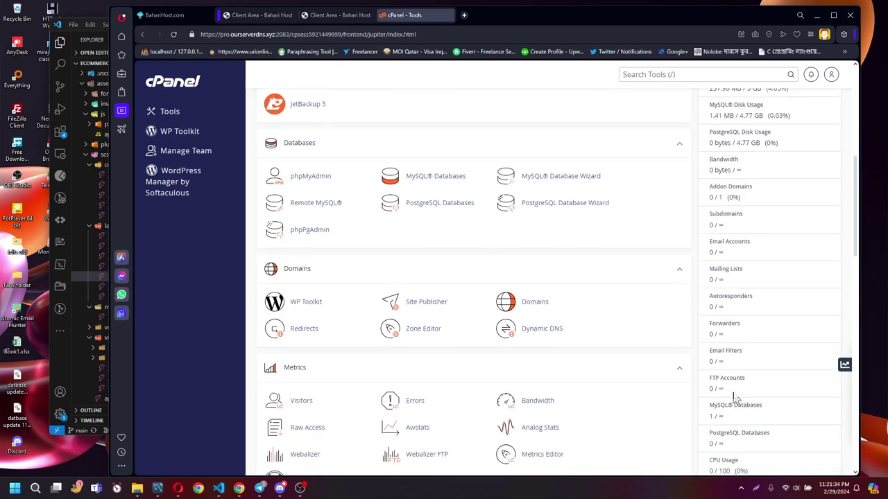
scroll(756, 404, down, 3)
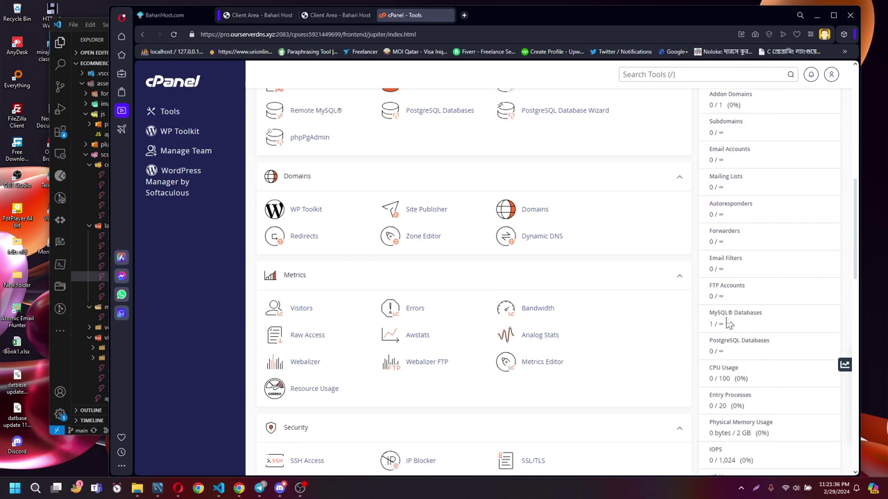
scroll(731, 323, down, 3)
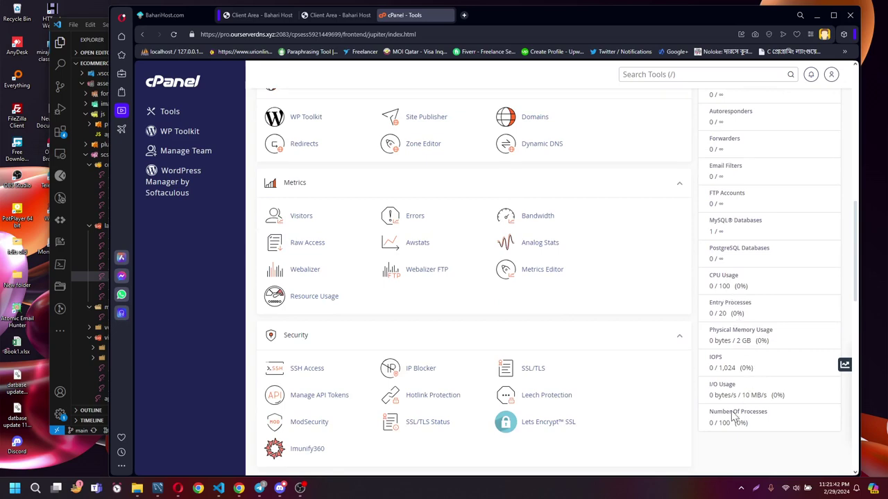
scroll(483, 236, up, 3)
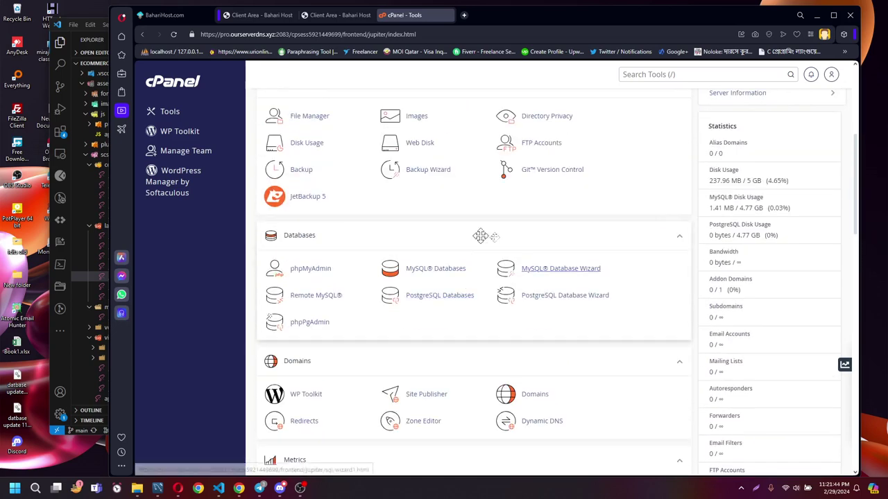
scroll(548, 271, up, 1)
scroll(548, 270, up, 4)
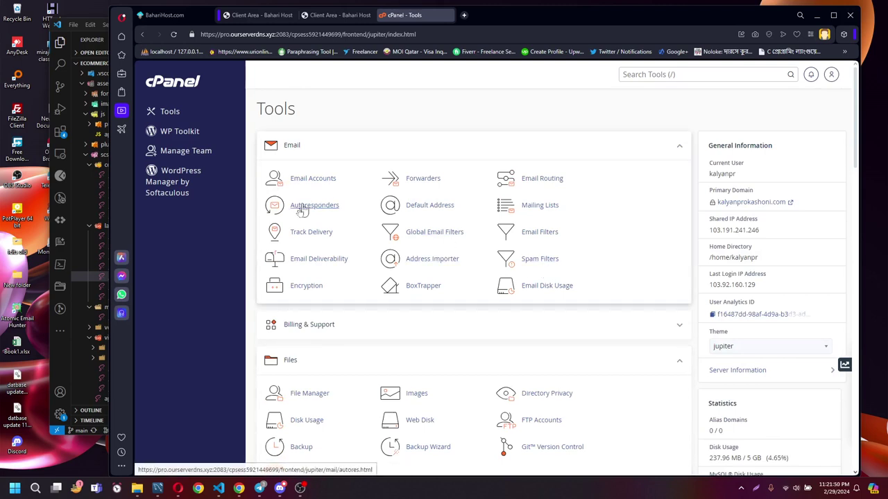
scroll(310, 228, down, 1)
scroll(310, 227, down, 1)
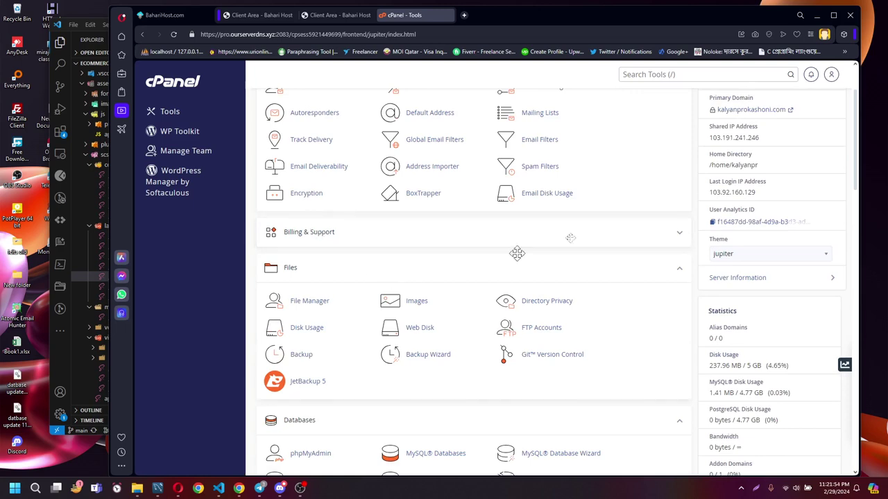
scroll(452, 256, up, 1)
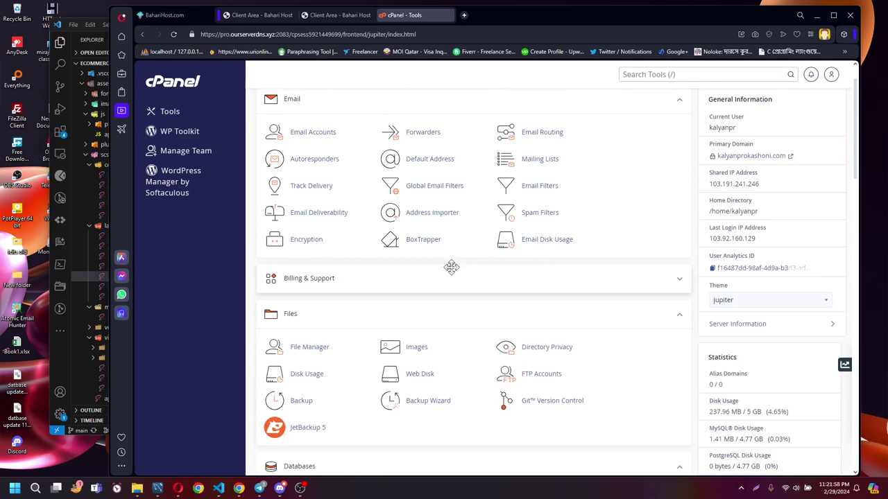
scroll(451, 267, down, 1)
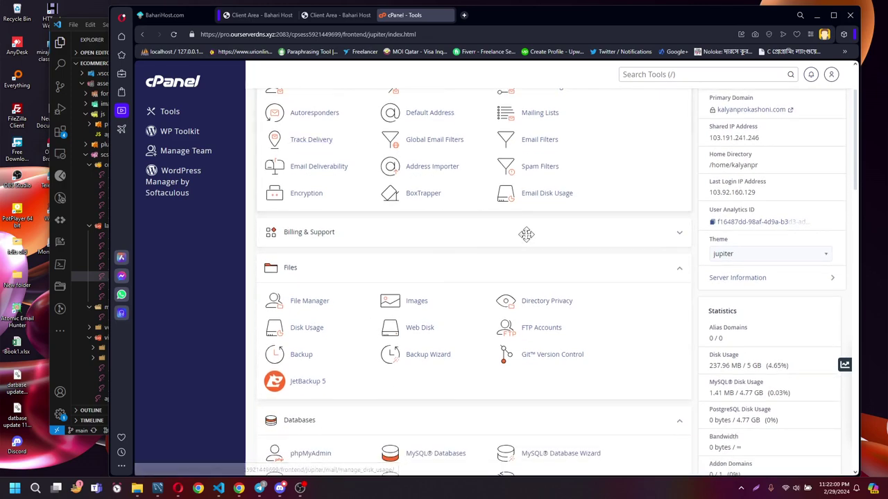
scroll(523, 242, up, 2)
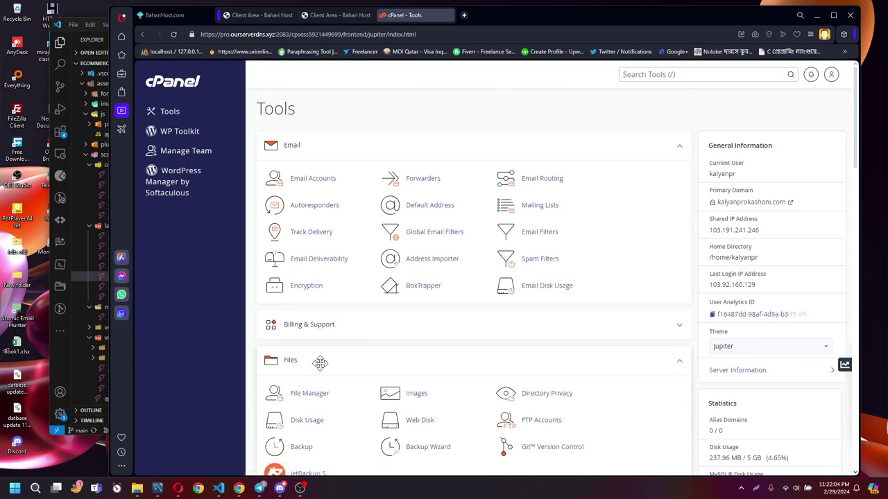
Move Files to the top, collapse Email, place Databases above Email, then launch File Manager.
drag(320, 363, 349, 135)
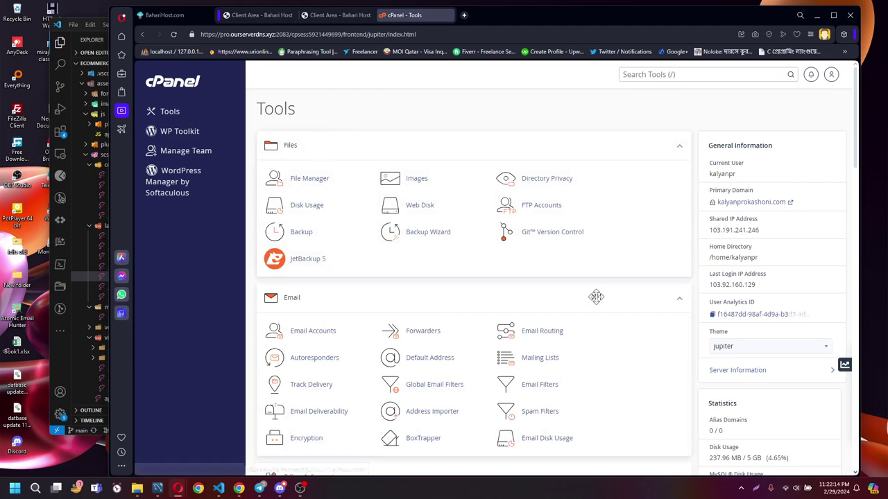
scroll(445, 360, down, 1)
scroll(445, 359, down, 3)
scroll(349, 313, up, 1)
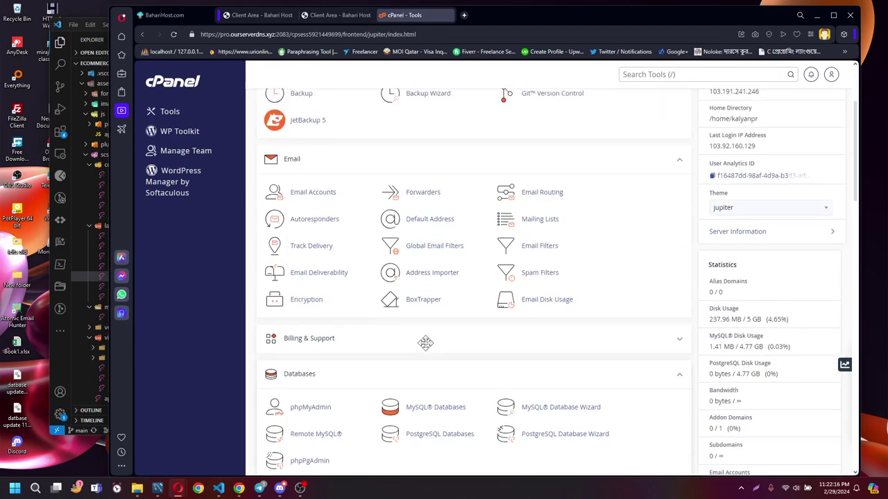
click(679, 161)
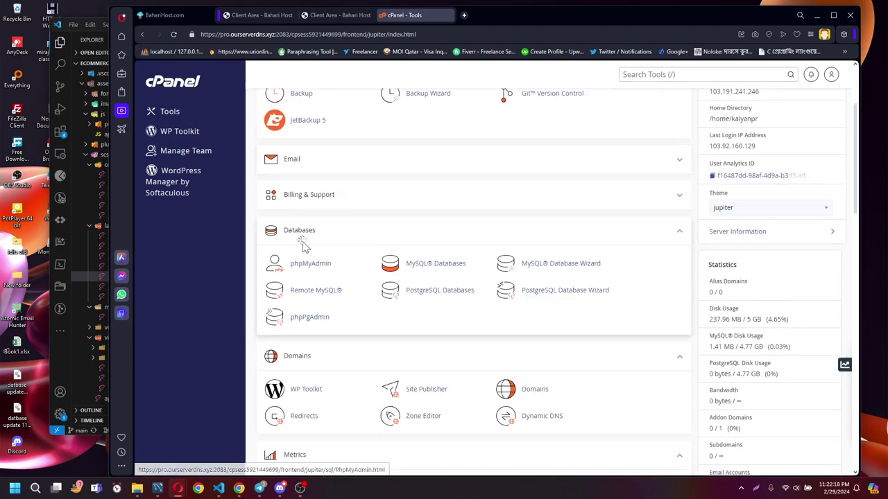
drag(305, 234, 319, 156)
scroll(360, 274, up, 3)
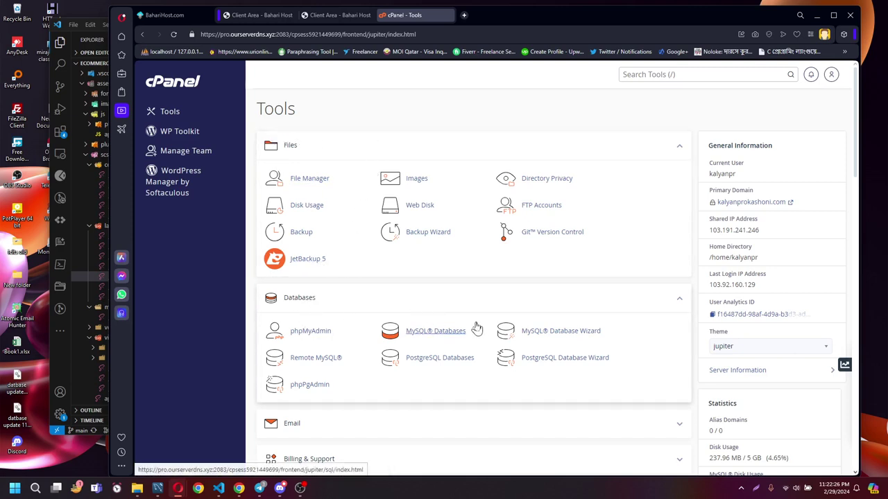
click(302, 184)
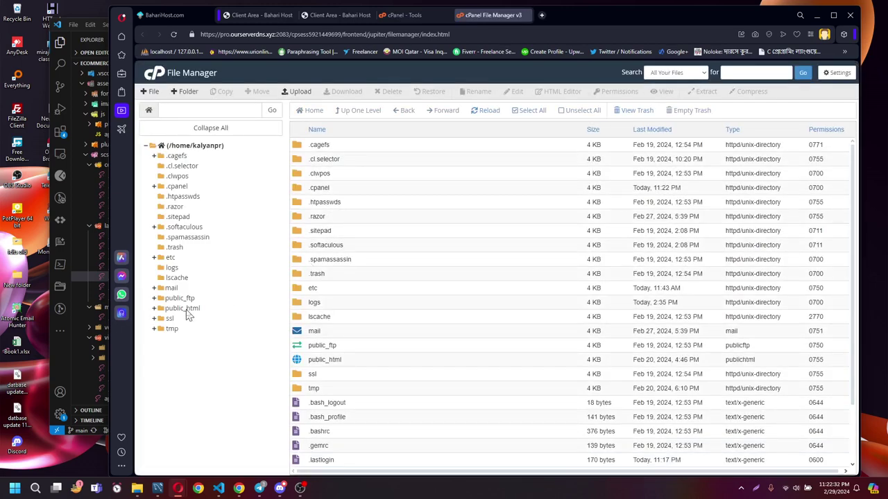
Browse the public_html folder's contents, then switch back to the cPanel Tools tab.
click(185, 309)
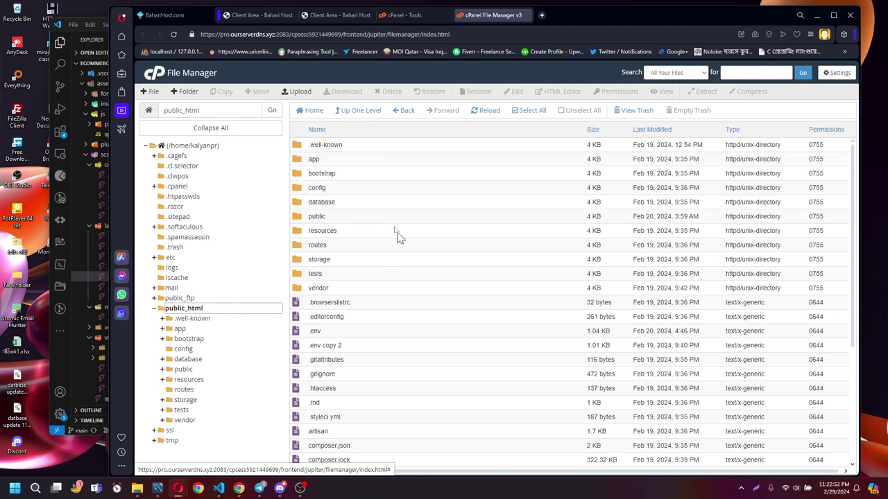
click(405, 17)
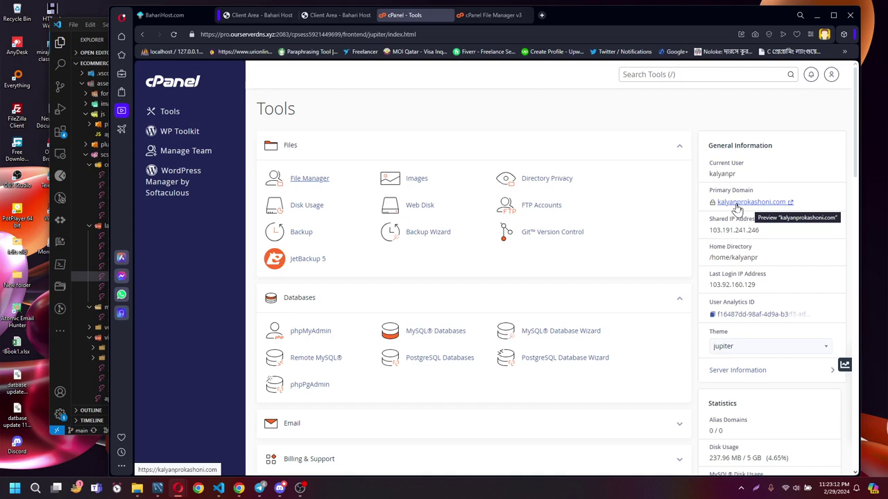
View the live kalyanprokashoni.com site and compare it with the File Manager listing.
click(737, 206)
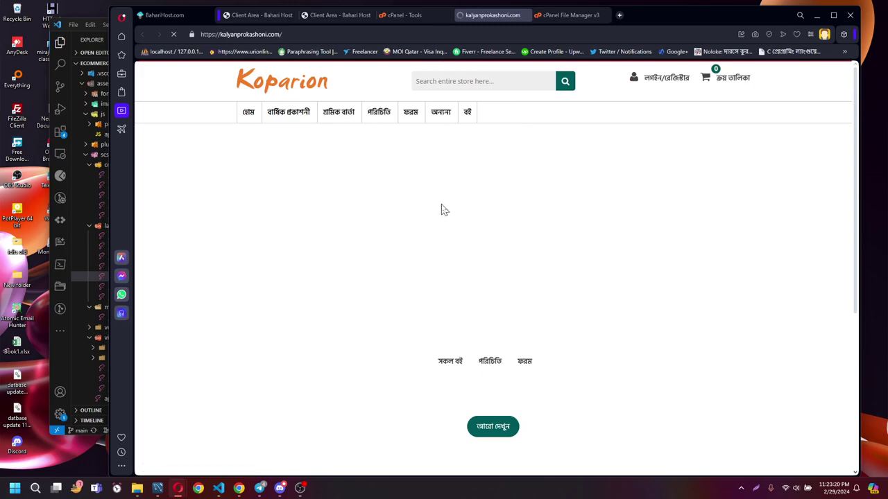
scroll(444, 208, down, 3)
scroll(448, 208, up, 3)
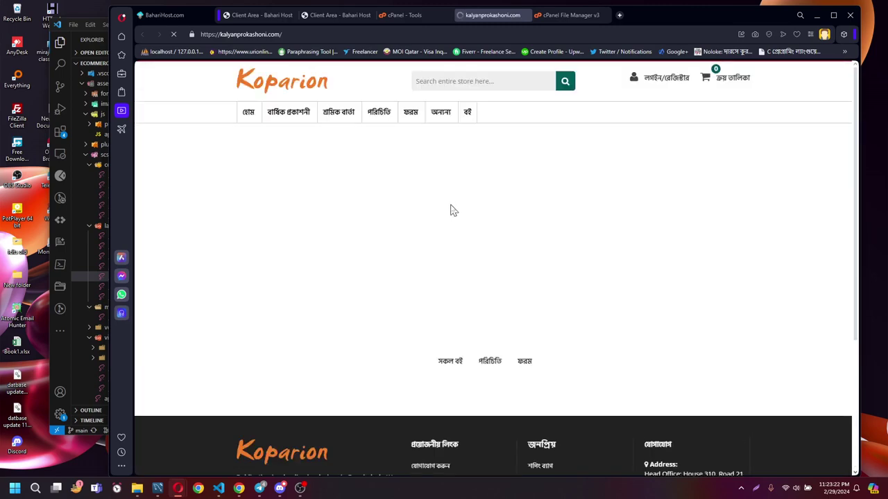
click(569, 16)
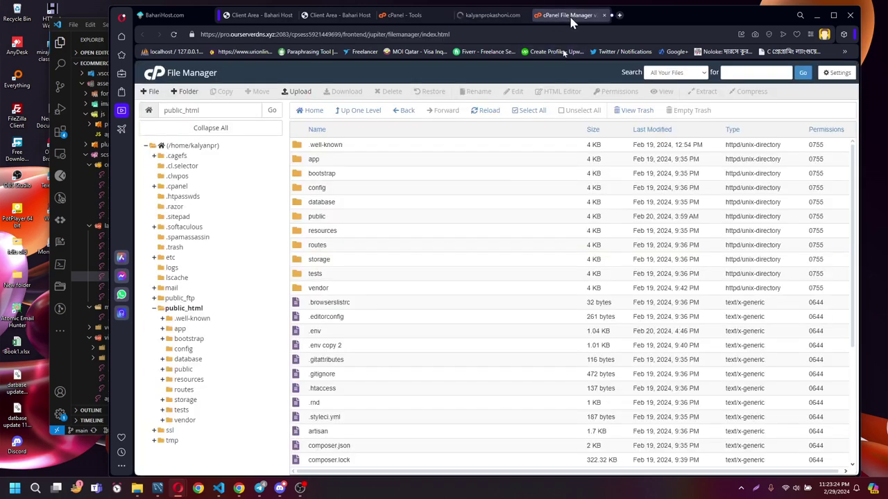
scroll(340, 365, down, 3)
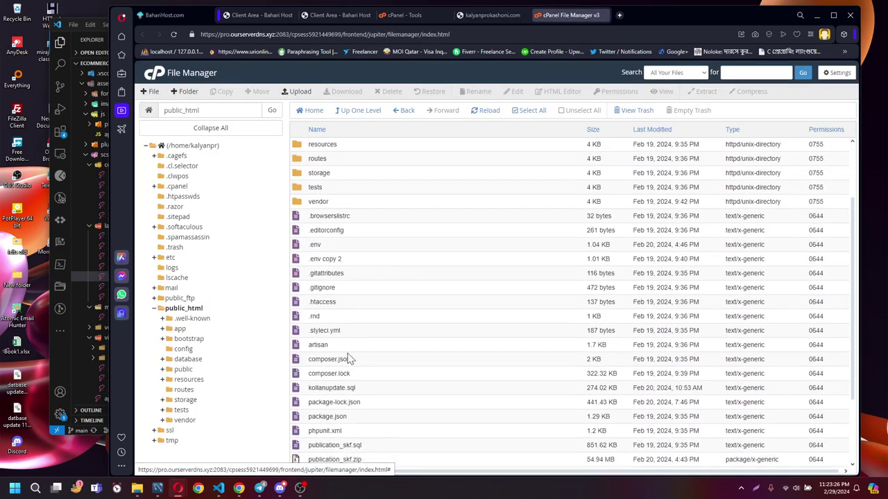
scroll(354, 359, up, 3)
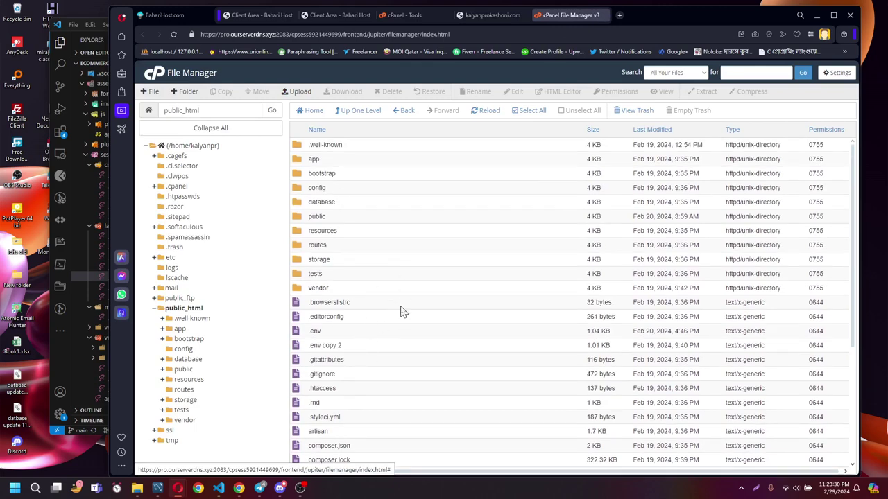
Visit the বার্ষিক প্রকাশনী category and home pages, advance the banner, then return to File Manager.
click(493, 15)
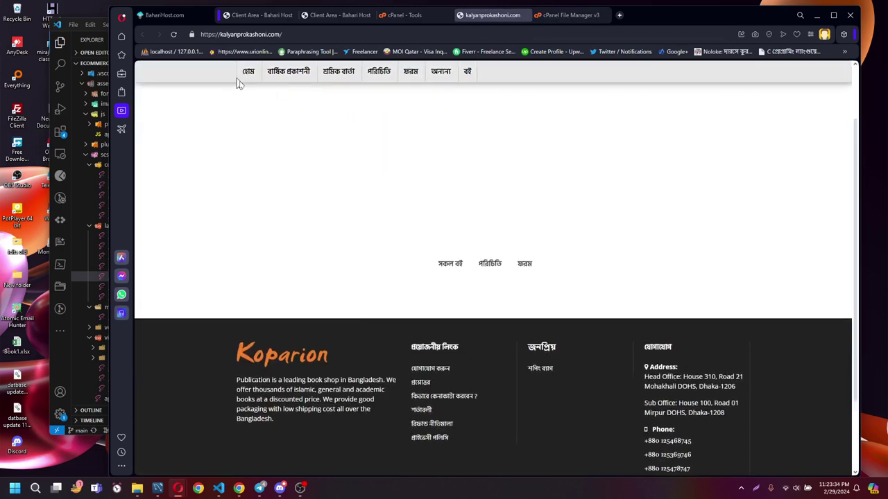
click(297, 116)
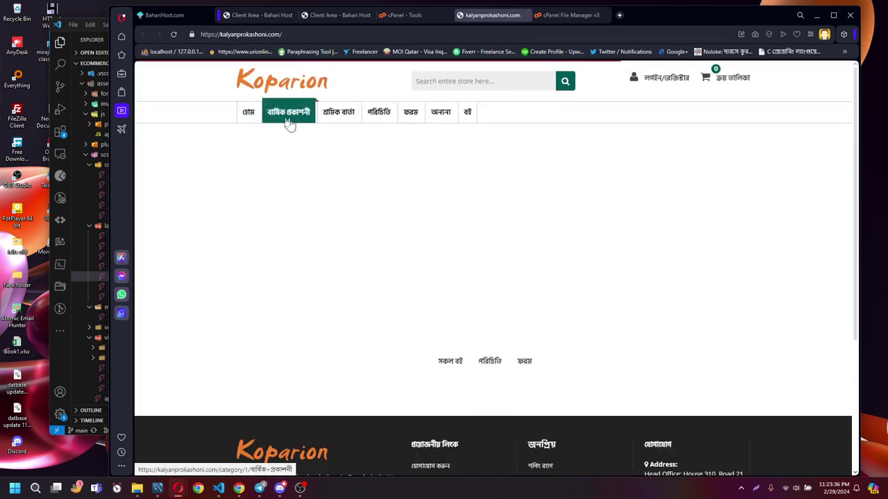
click(249, 115)
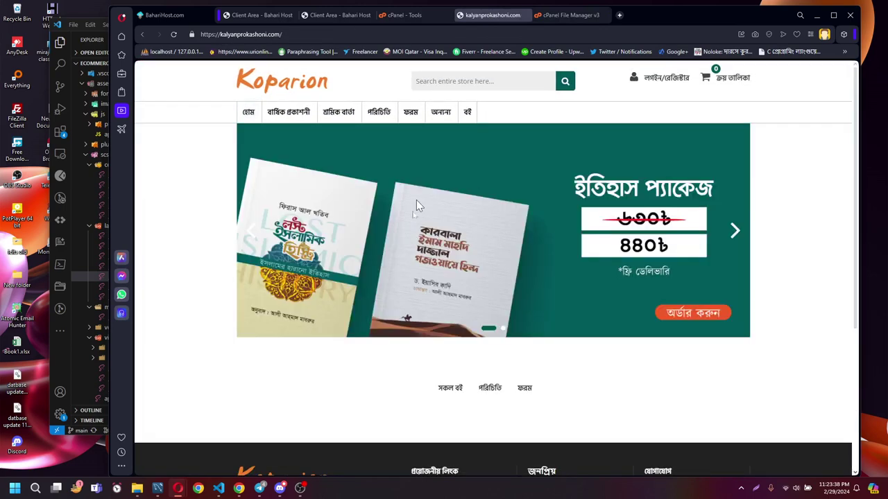
click(734, 232)
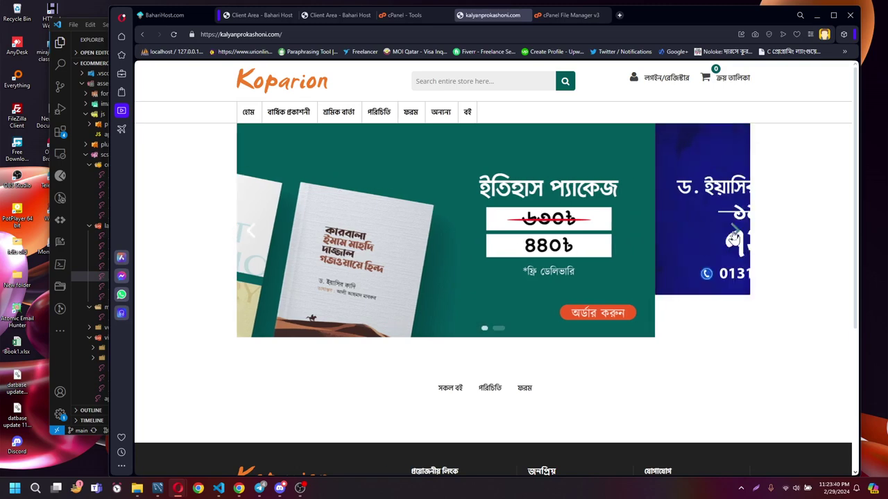
click(572, 14)
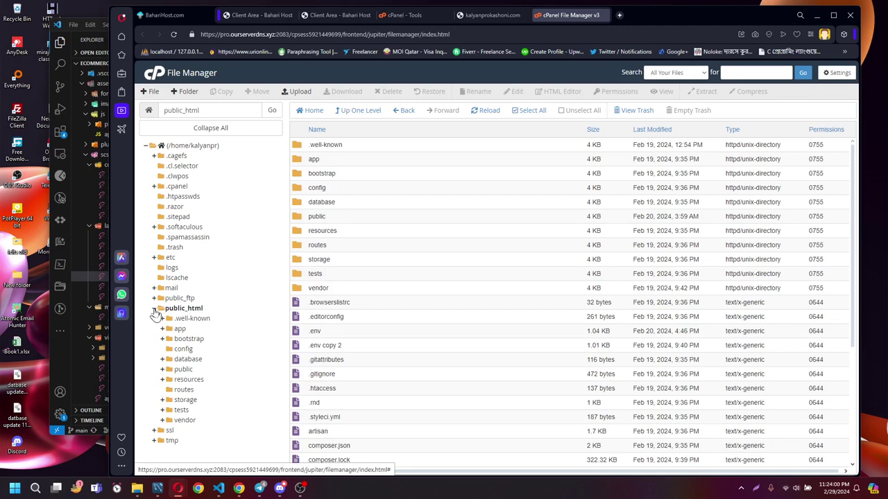
Collapse public_html in the folder tree, close the live site tab, and return to cPanel Tools.
click(155, 309)
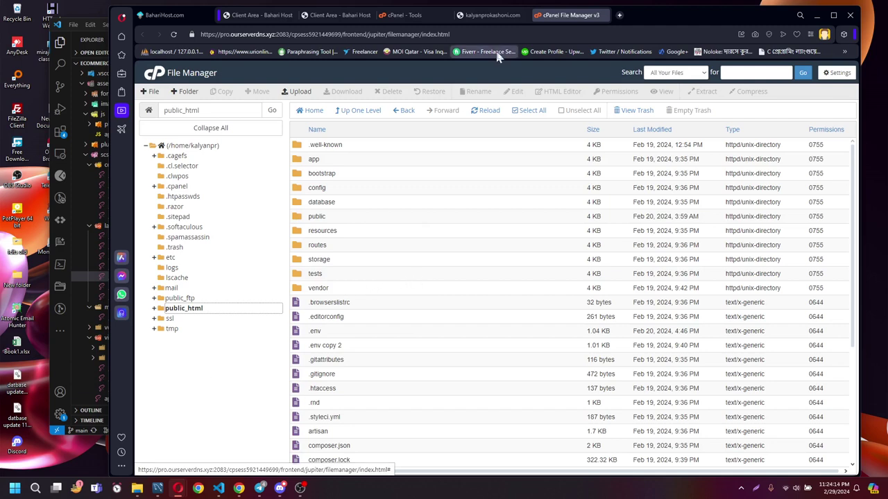
click(525, 15)
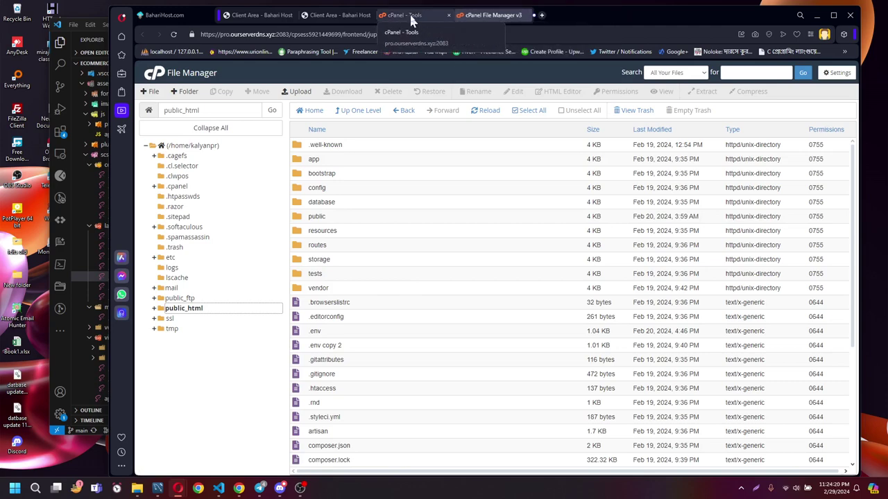
click(411, 17)
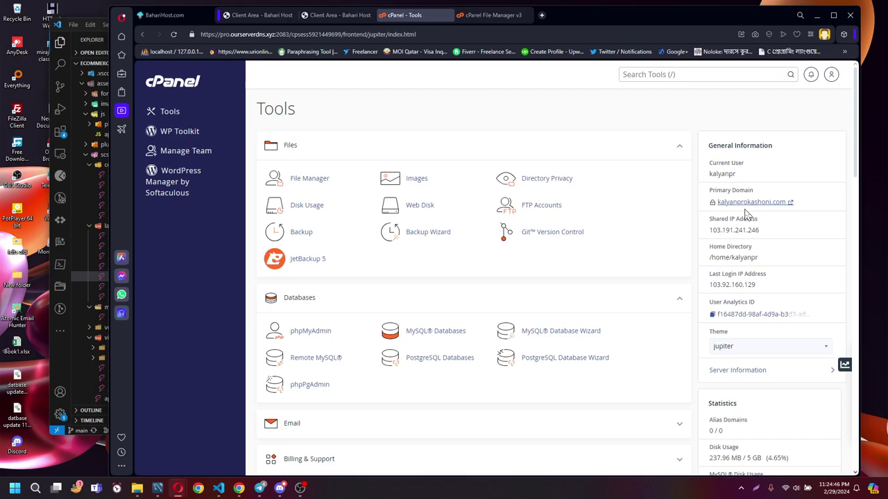
Open the Domains tool in a new tab, showing kalyanprokashoni.com with document root /public_html.
middle_click(389, 278)
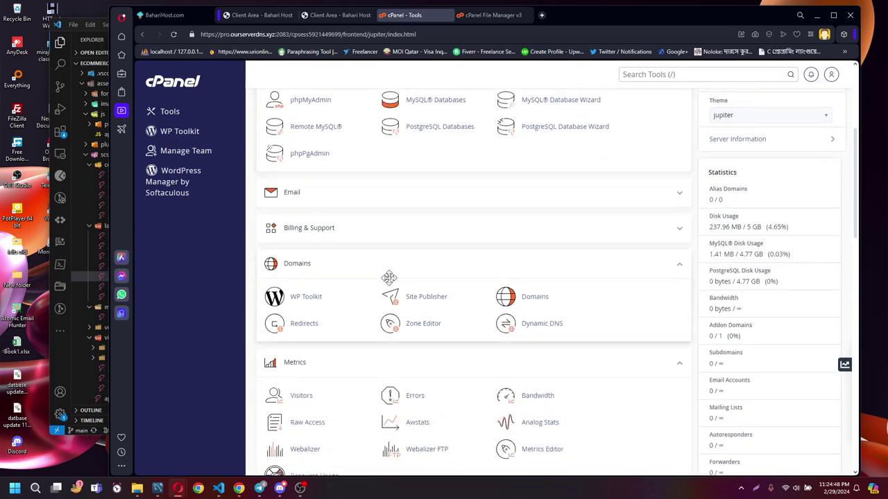
middle_click(390, 262)
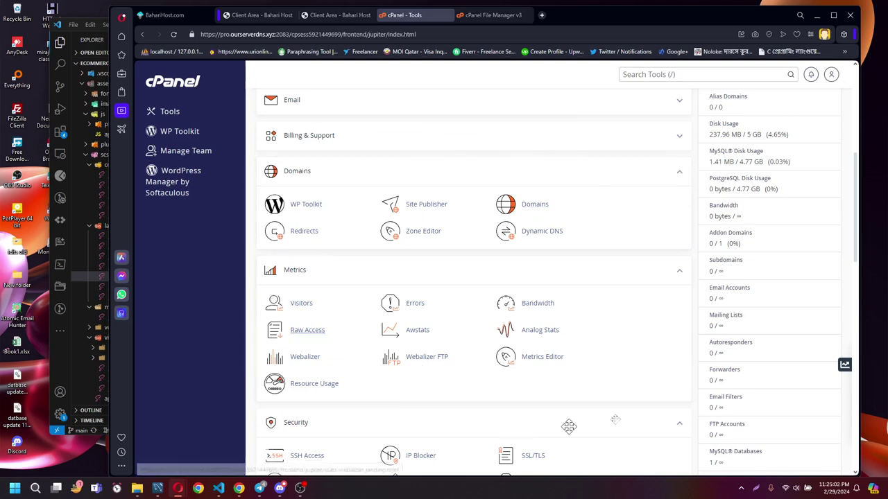
right_click(530, 206)
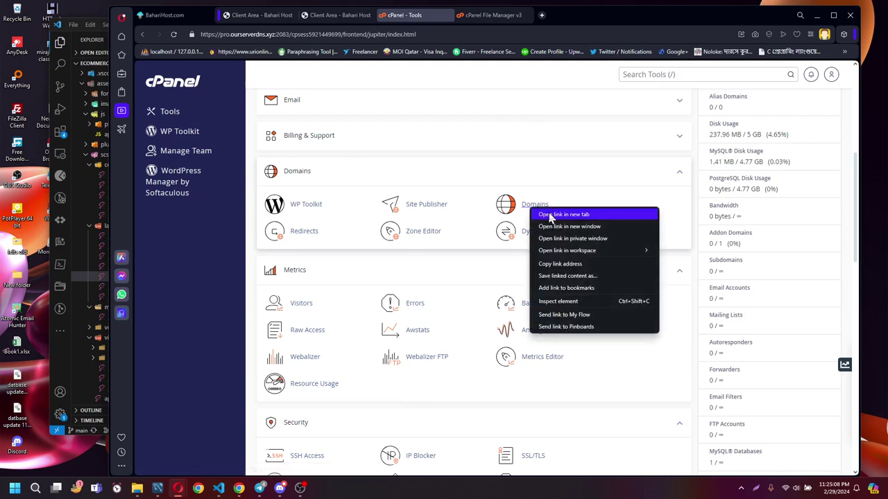
click(563, 214)
click(483, 16)
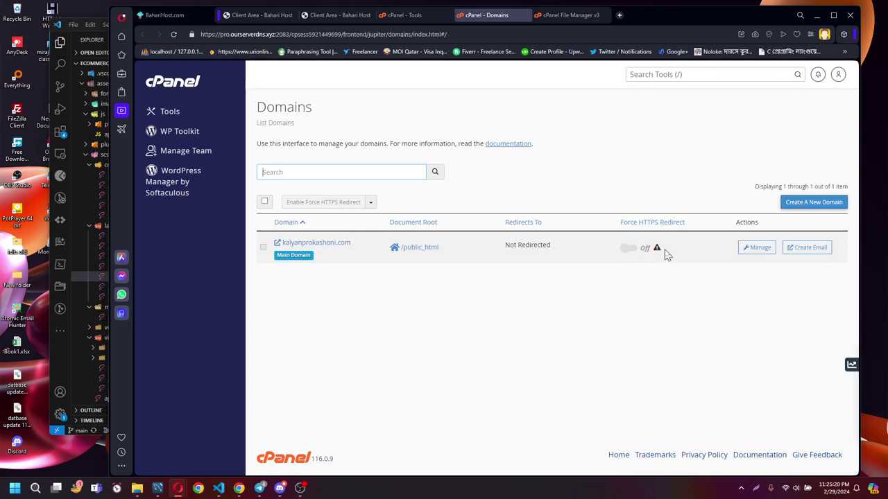
Open the Create a New Domain form and copy the Primary Domain's link address from Tools.
click(808, 208)
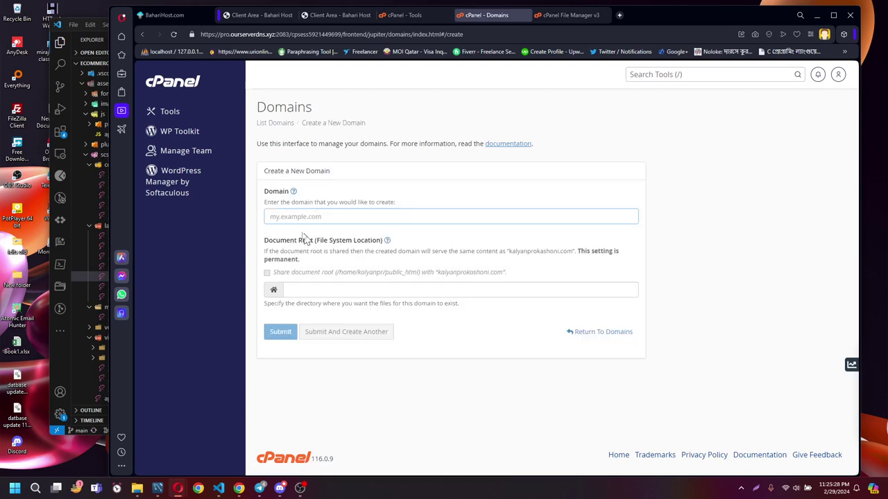
click(274, 217)
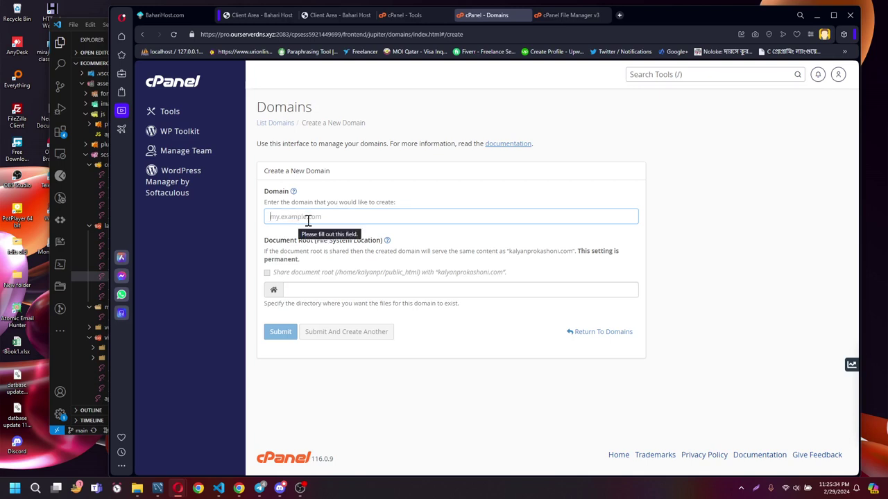
click(409, 15)
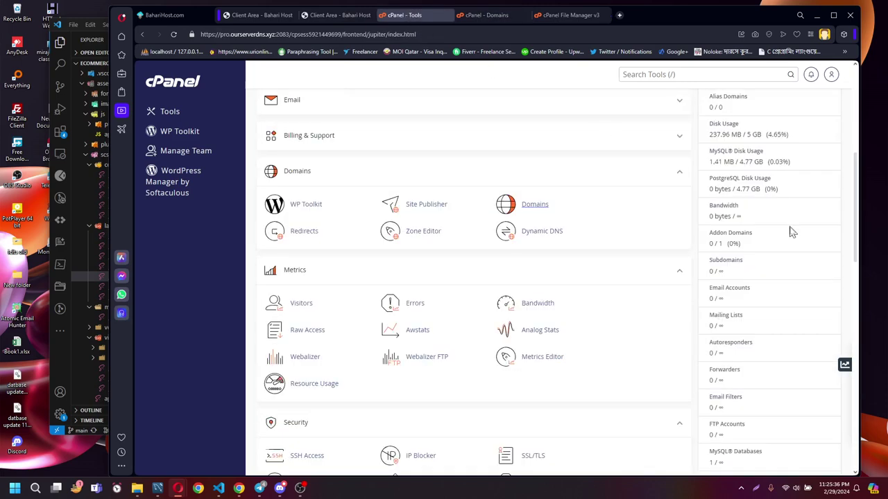
scroll(788, 186, up, 5)
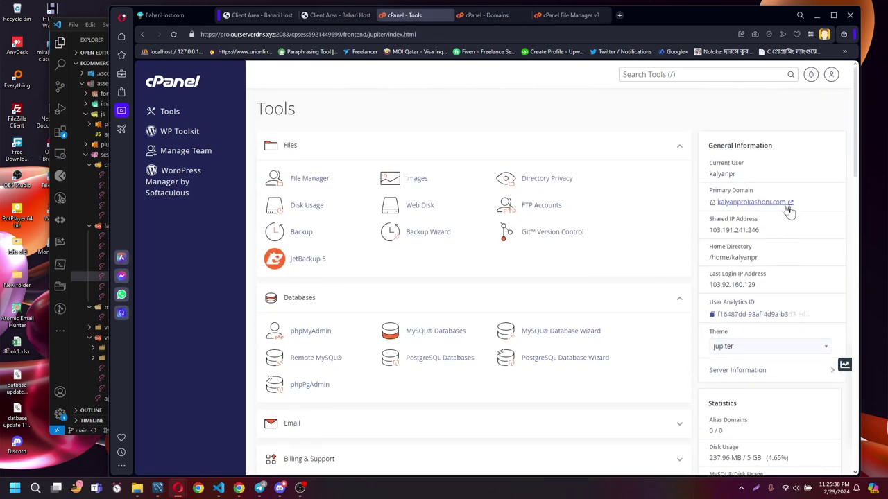
right_click(756, 205)
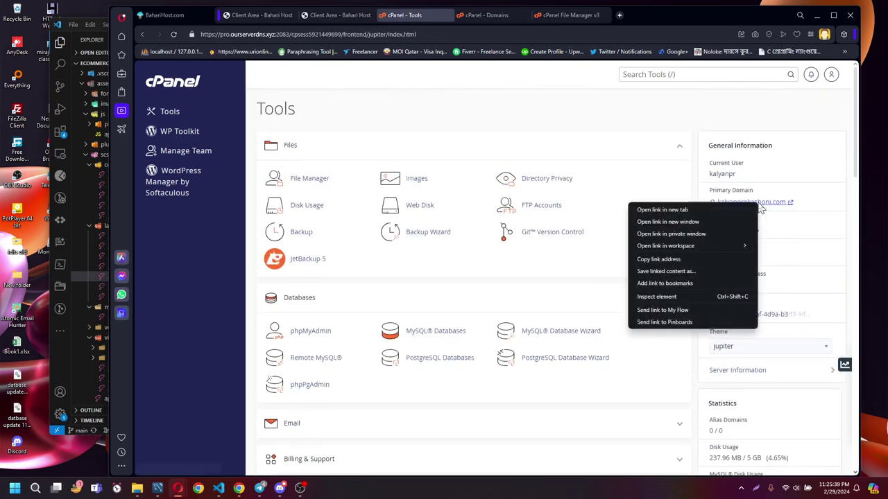
click(666, 259)
click(489, 15)
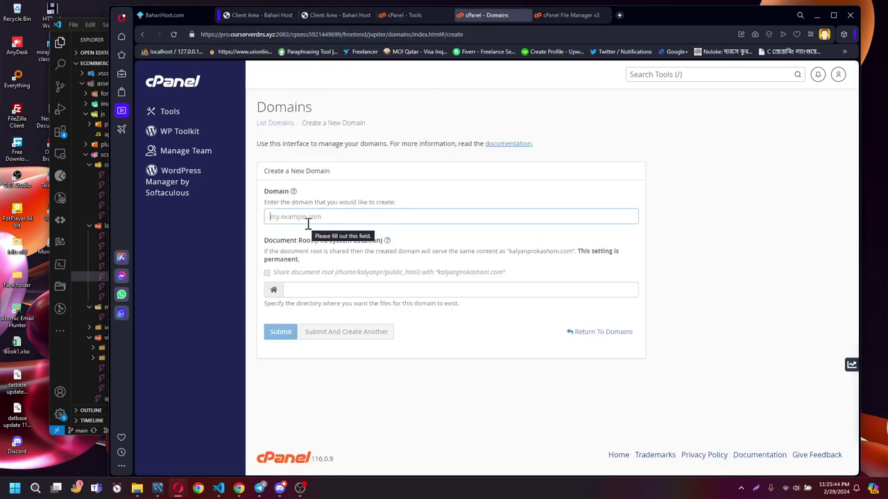
text(e)
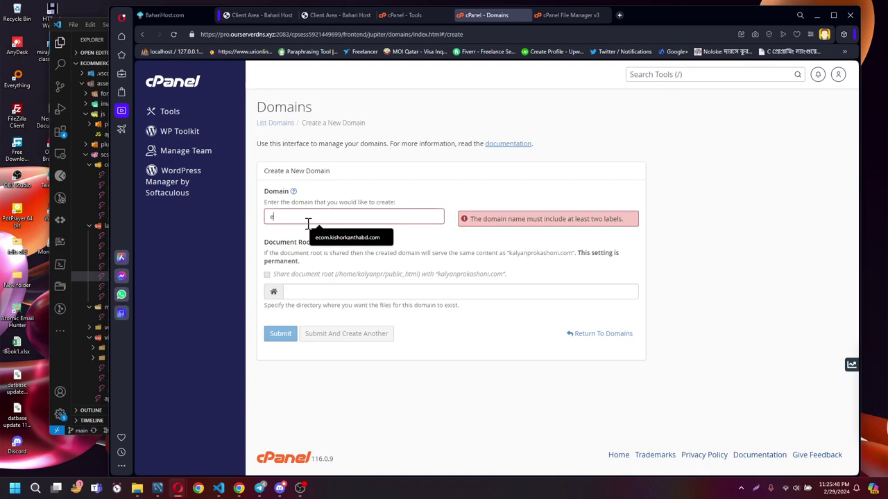
key(BackSpace)
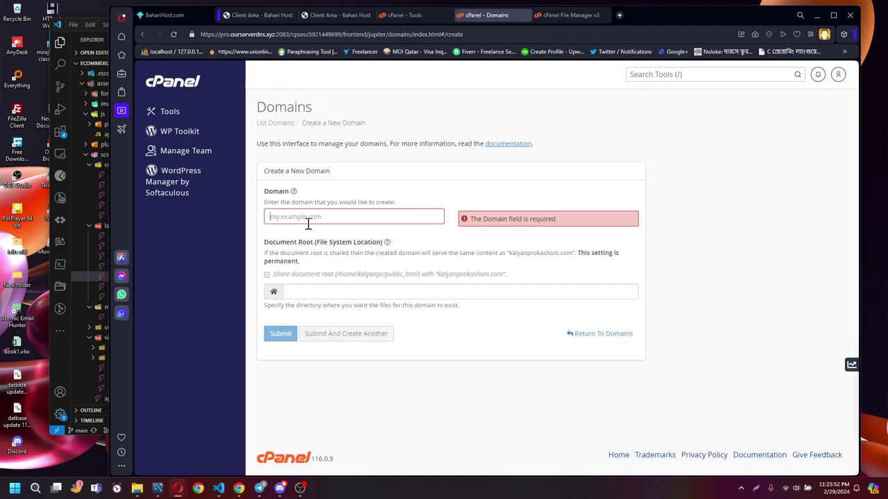
text(elect)
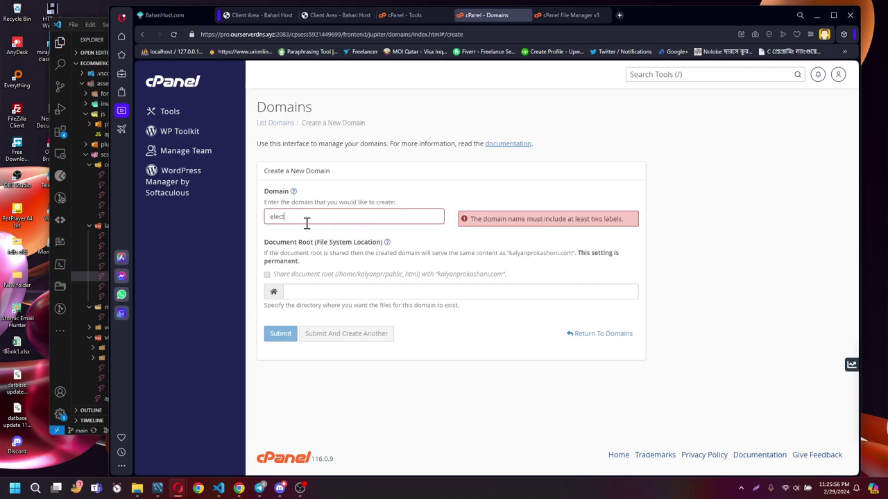
text(ro.)
key(ctrl+v)
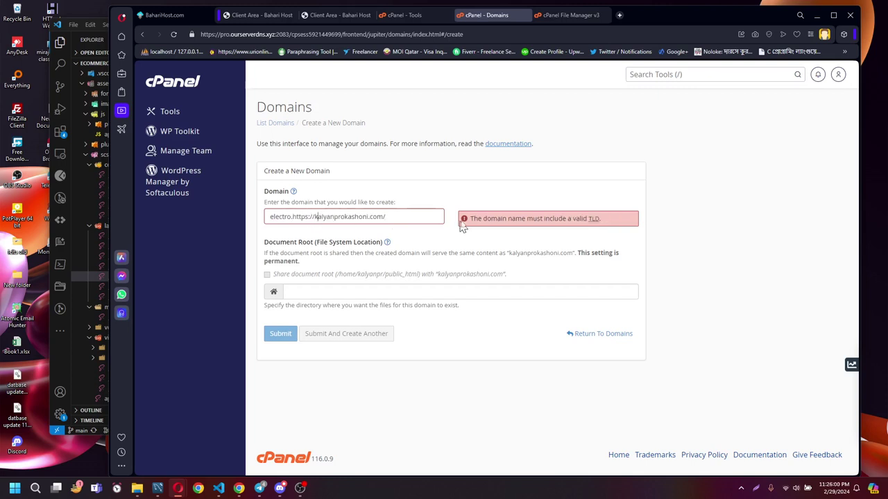
key(BackSpace)
key(BackSpace)
key(BackSpace)
key(BackSpace)
key(BackSpace)
key(BackSpace)
key(BackSpace)
key(BackSpace)
click(389, 215)
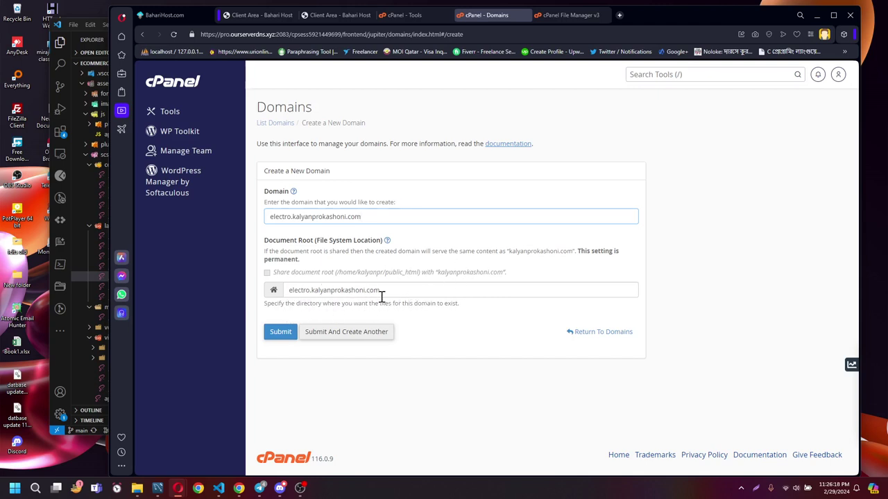
Check the auto-filled electro.kalyanprokashoni.com document root path.
drag(264, 304, 462, 307)
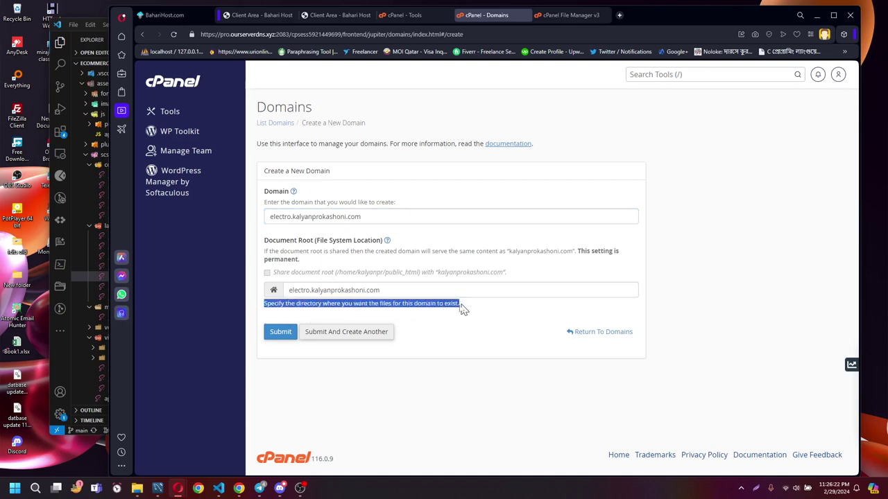
click(416, 326)
click(386, 292)
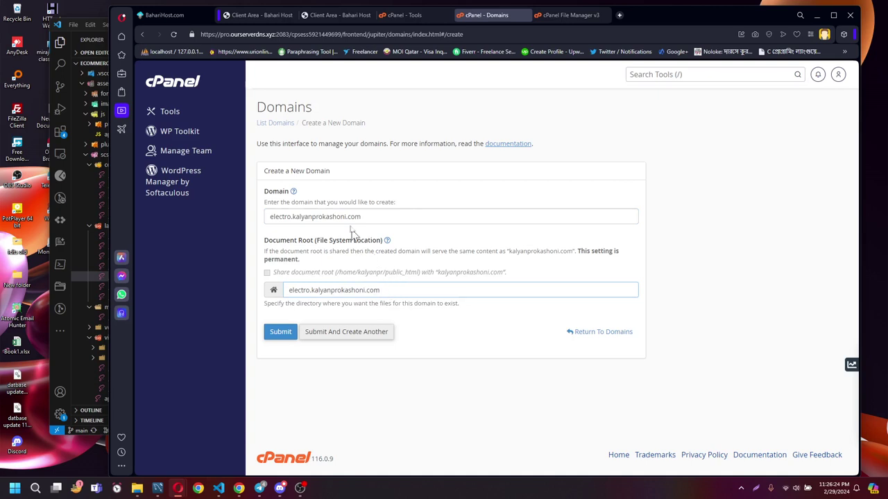
click(300, 218)
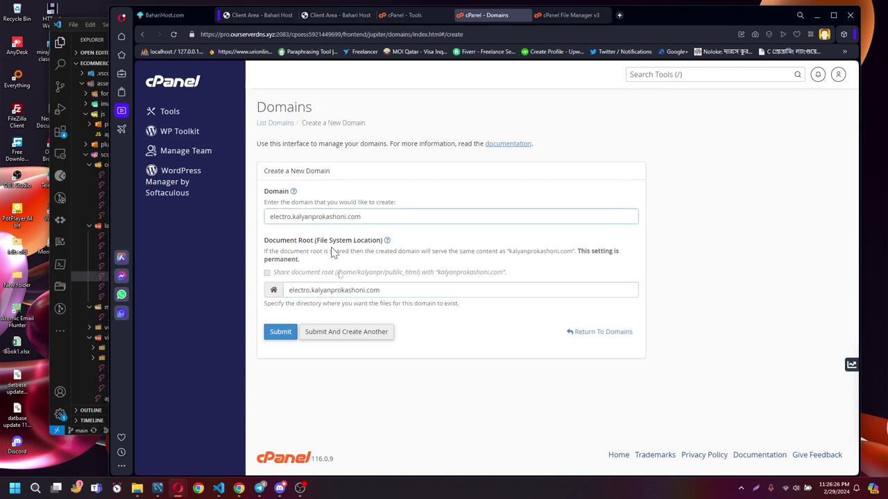
drag(285, 292, 386, 290)
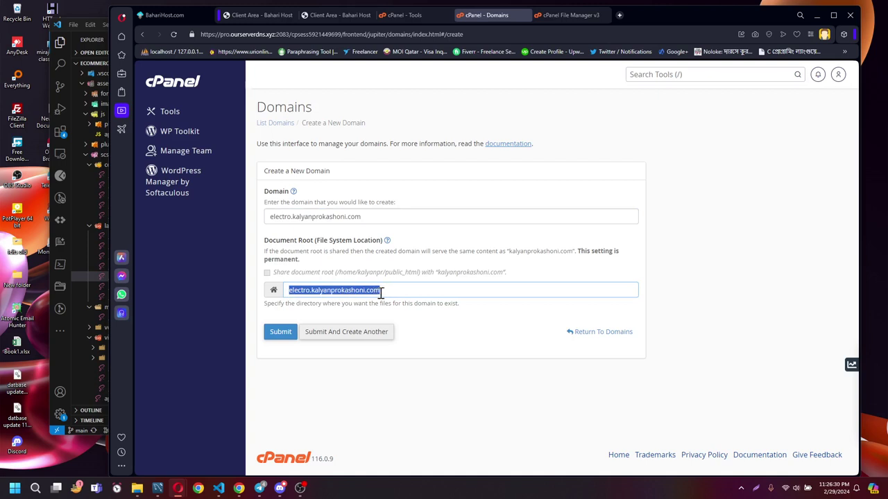
click(429, 318)
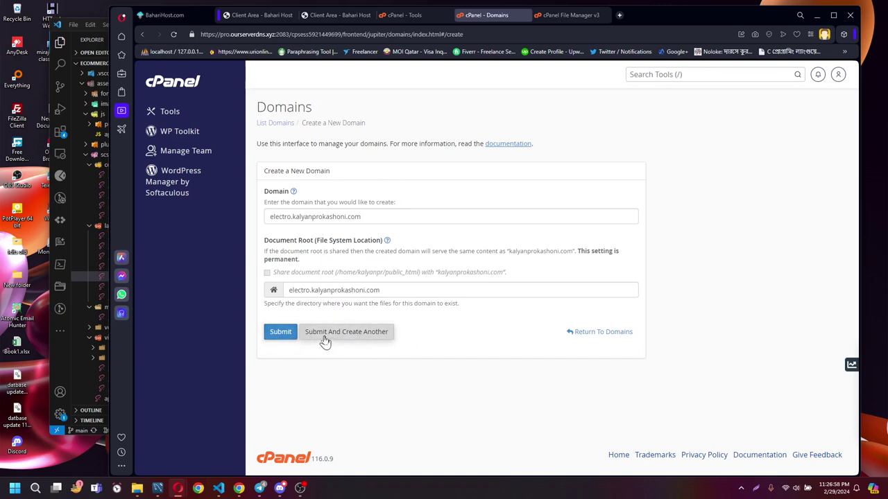
Submit the electro.kalyanprokashoni.com domain and return to the Tools page after it succeeds.
click(281, 333)
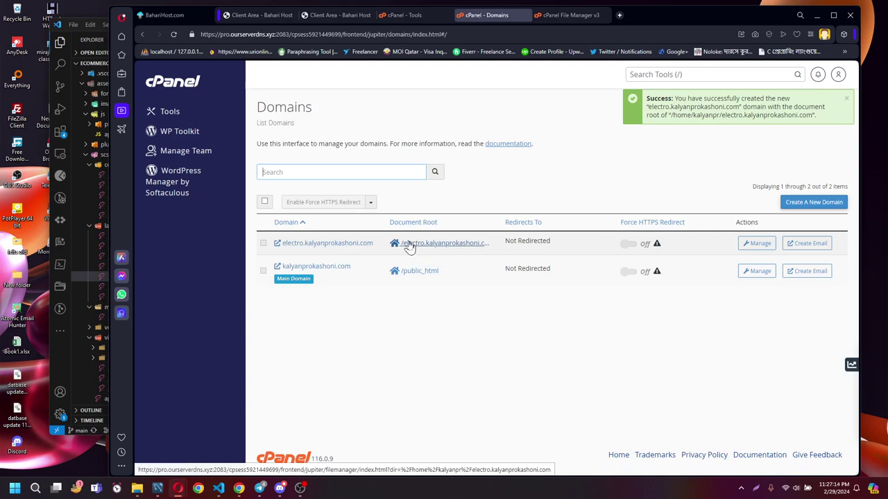
click(169, 82)
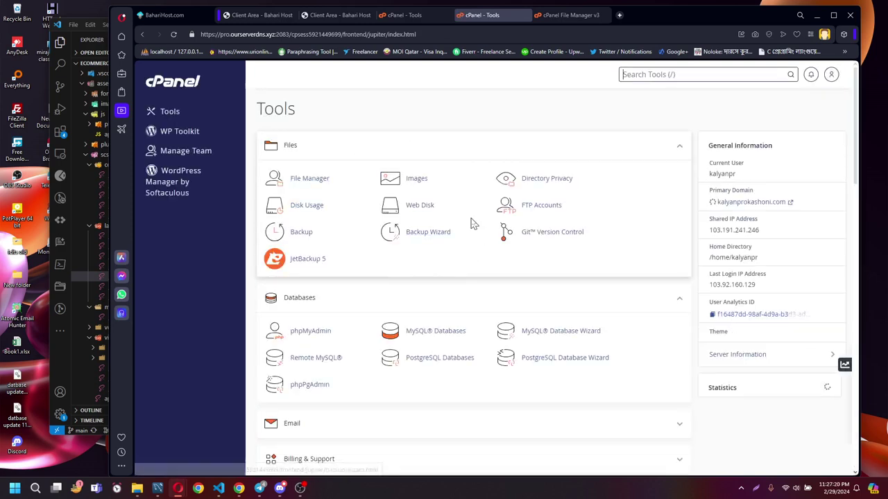
Open File Manager in a new tab at 110% zoom and enter the electro.kalyanprokashoni.com folder.
click(307, 186)
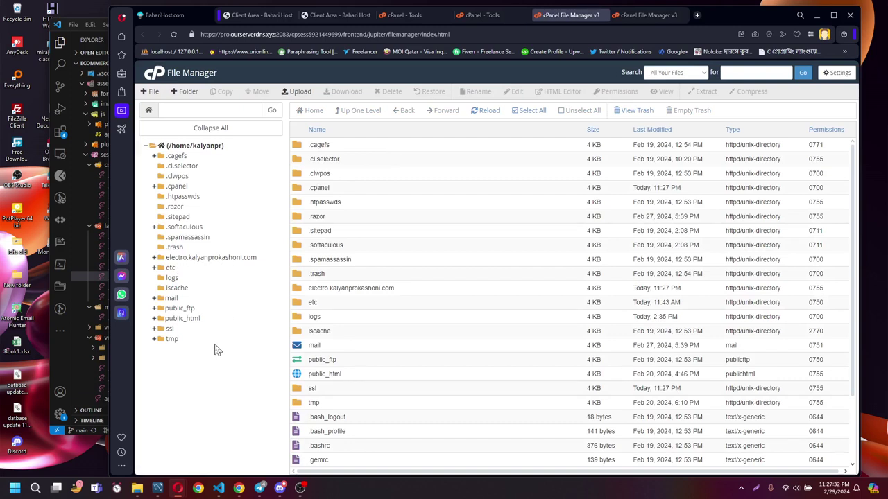
key(ctrl+plus)
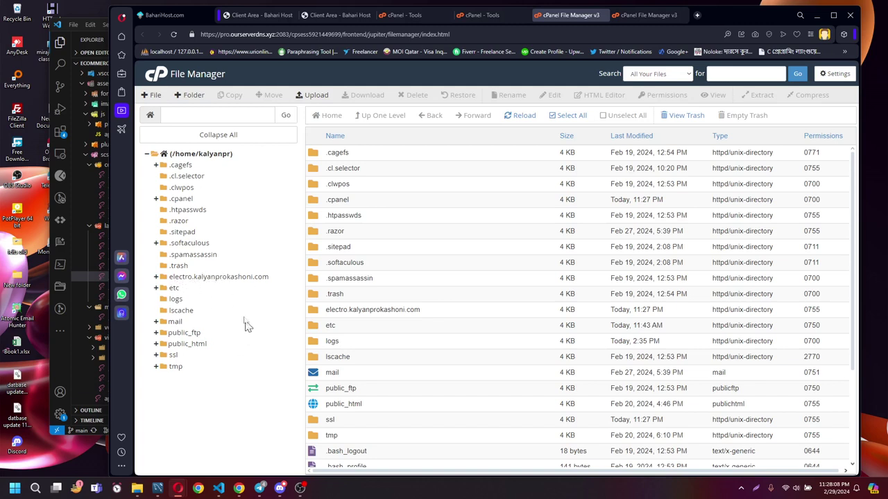
click(223, 279)
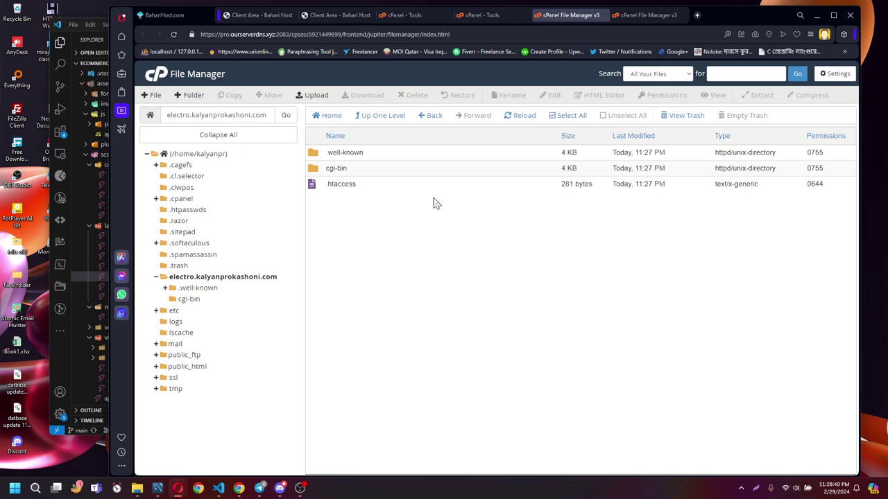
Select .well-known, cgi-bin and .htaccess and delete them permanently, skipping the trash.
click(567, 118)
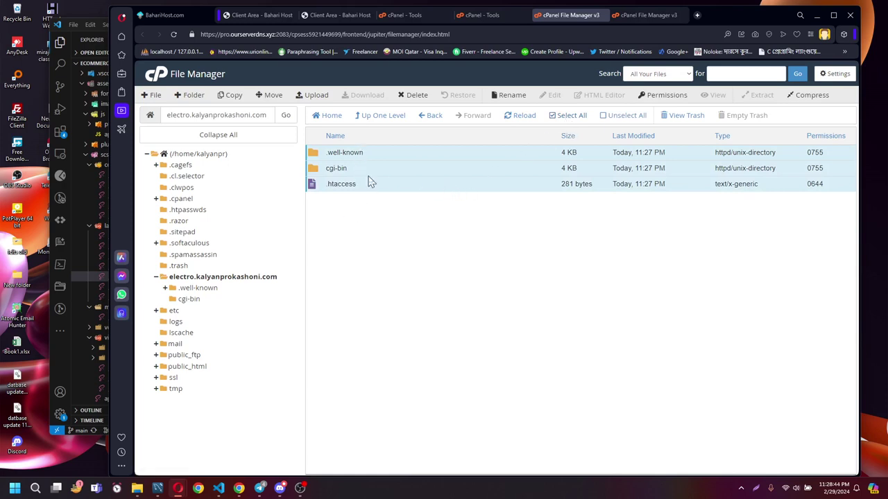
right_click(425, 175)
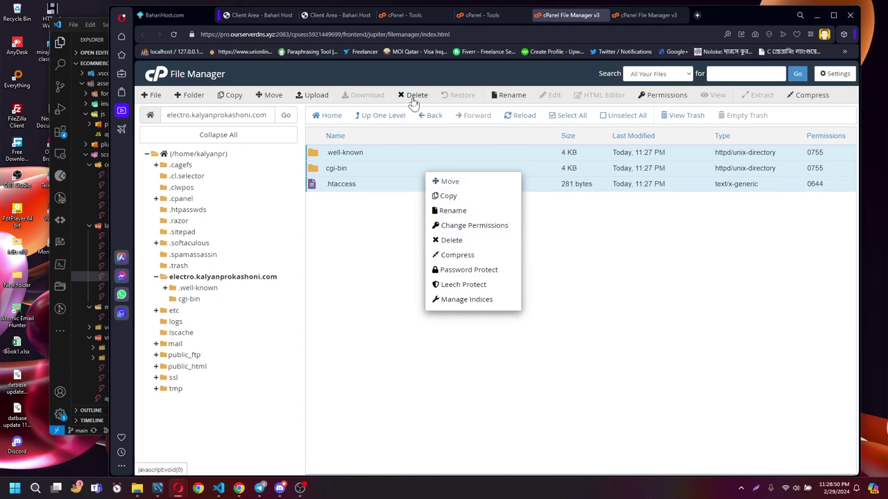
click(466, 242)
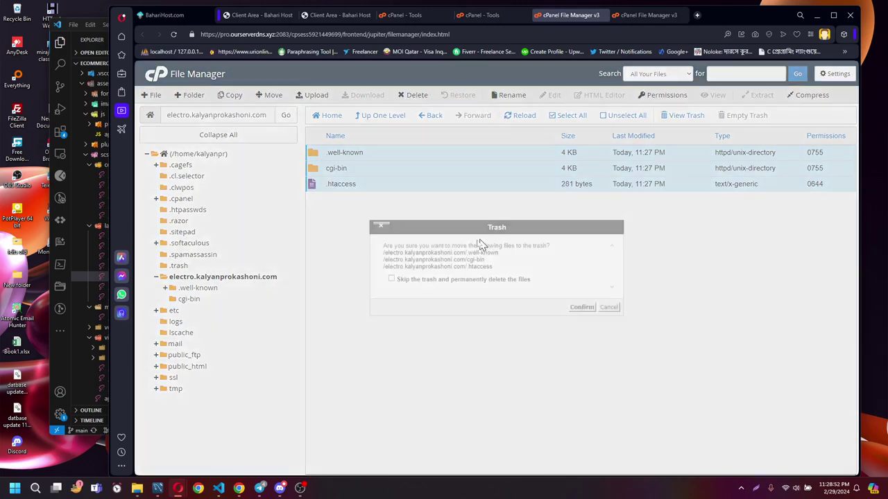
click(410, 281)
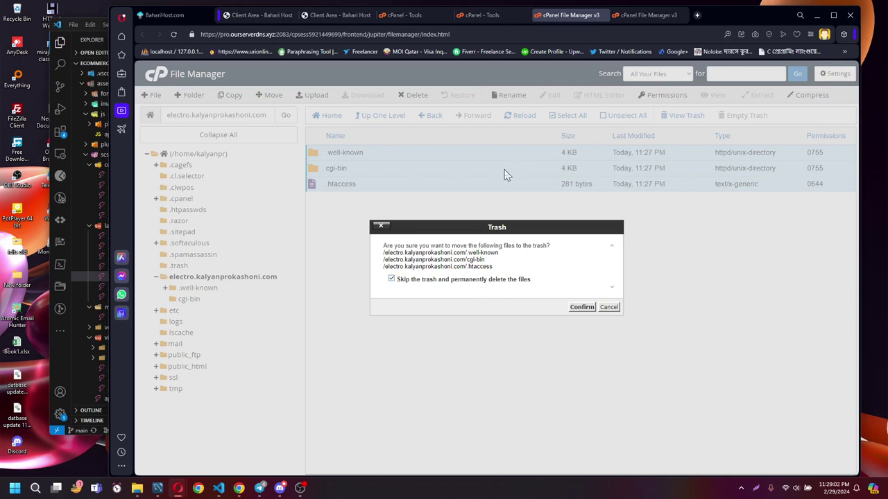
click(574, 309)
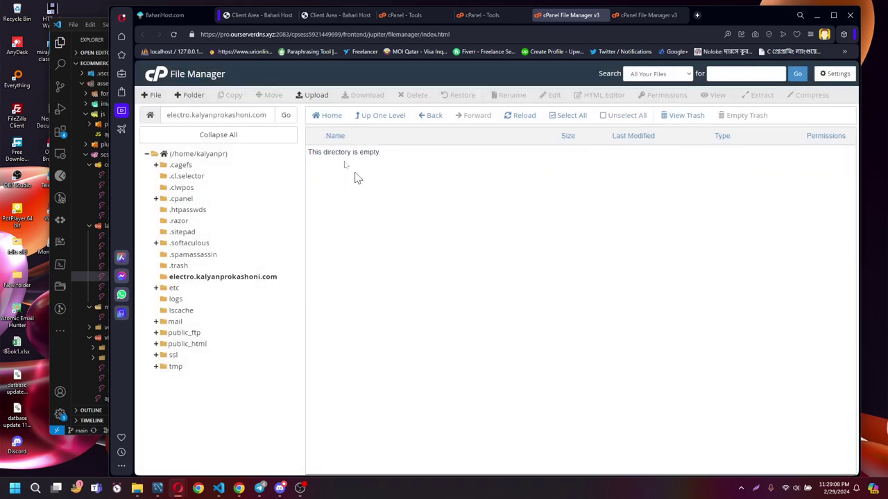
Create a new empty file named test.html and select it in the folder listing.
click(148, 100)
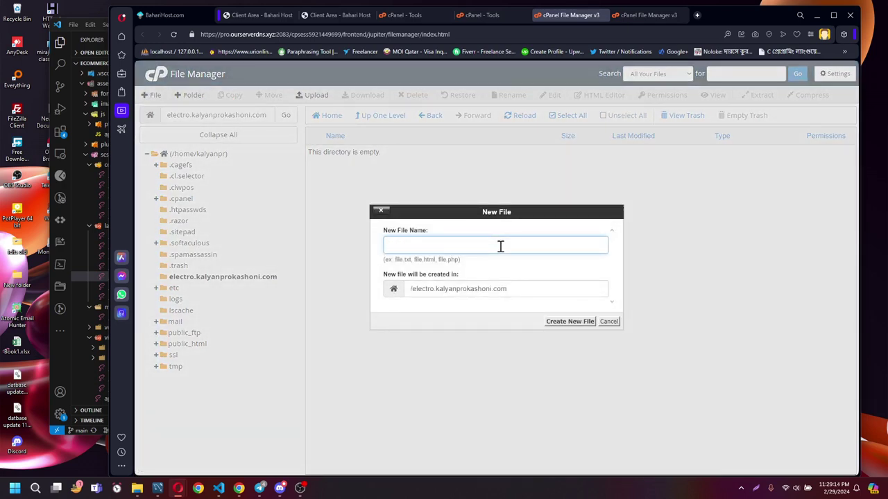
text(test.html)
click(557, 323)
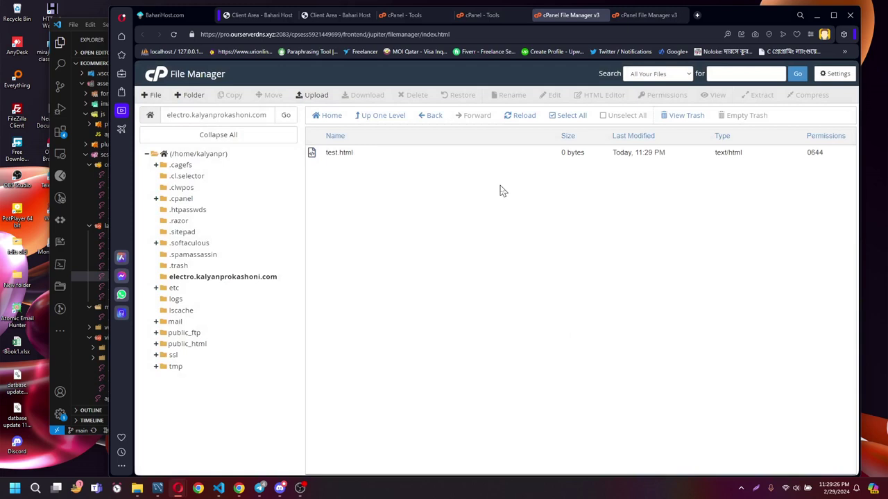
click(377, 156)
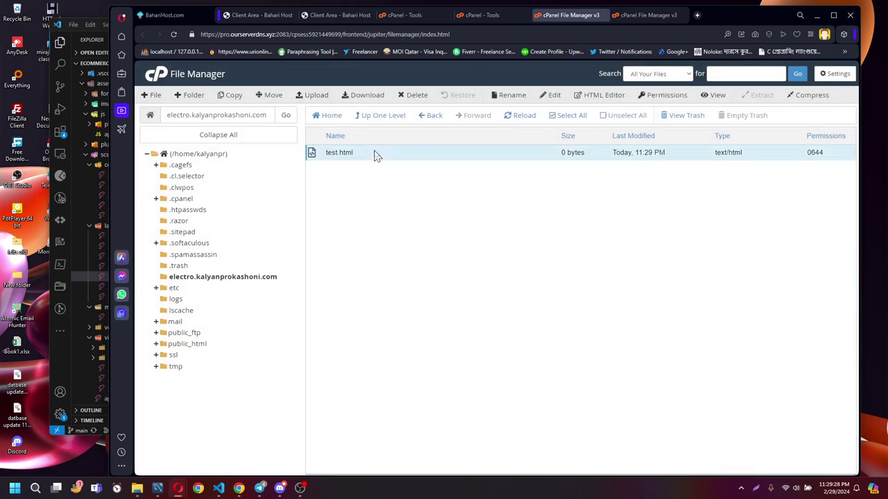
Edit test.html to hold <h2>this is a test file</h2>, save it, and return to the listing.
right_click(376, 155)
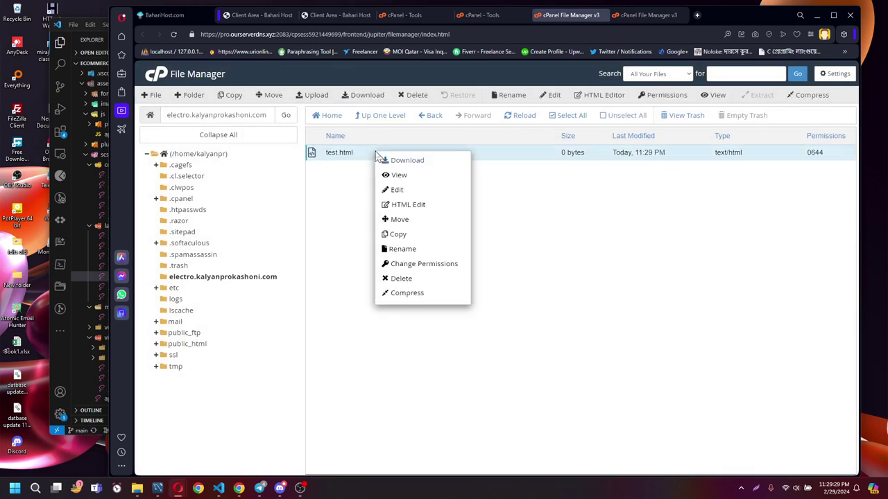
click(407, 192)
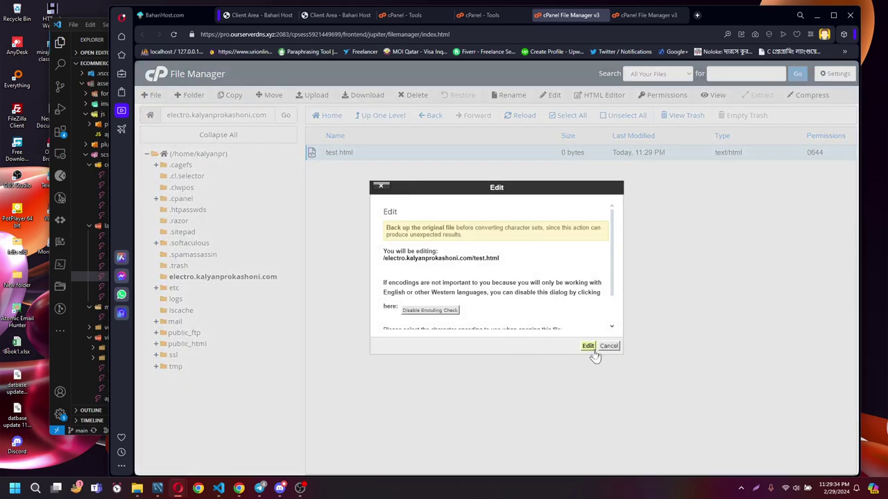
click(588, 345)
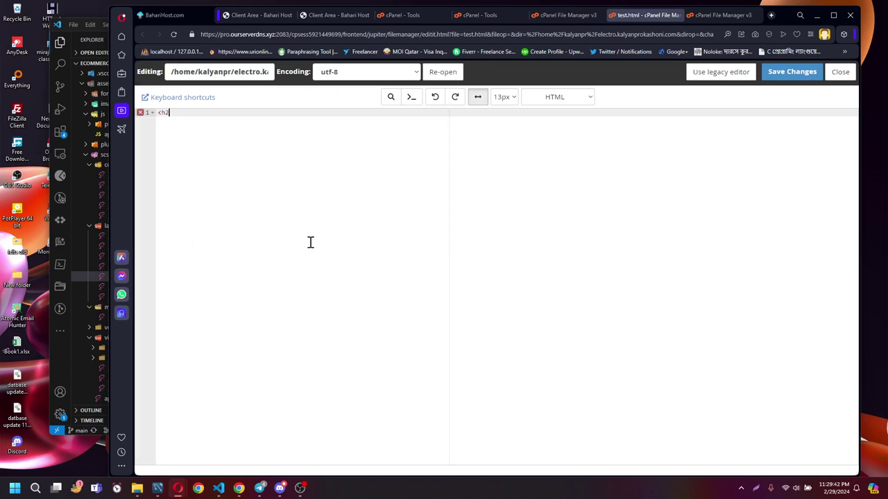
text(this is a test file</h2>)
click(788, 77)
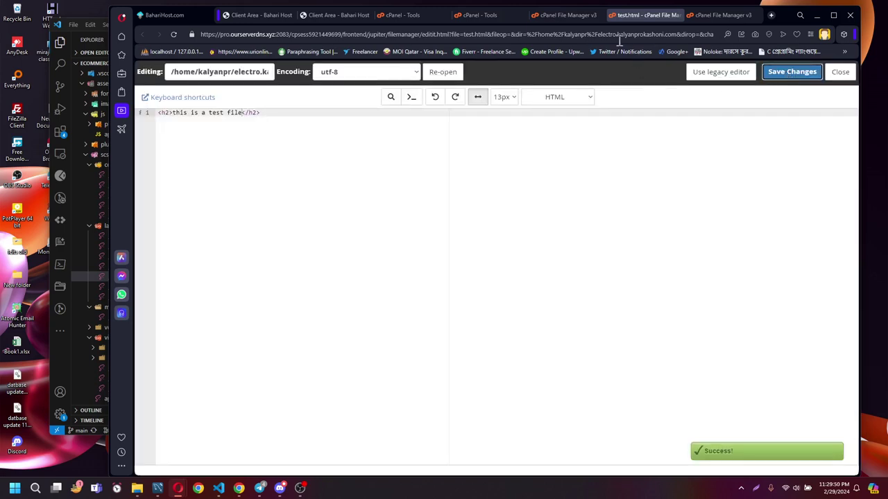
click(565, 15)
click(192, 114)
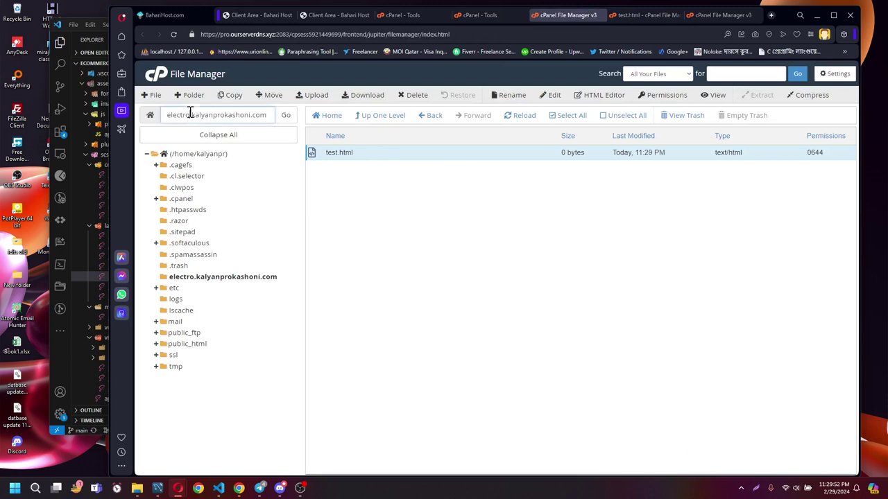
Load electro.kalyanprokashoni.com in a new tab and open test.html from its index listing.
double_click(192, 114)
key(ctrl+c)
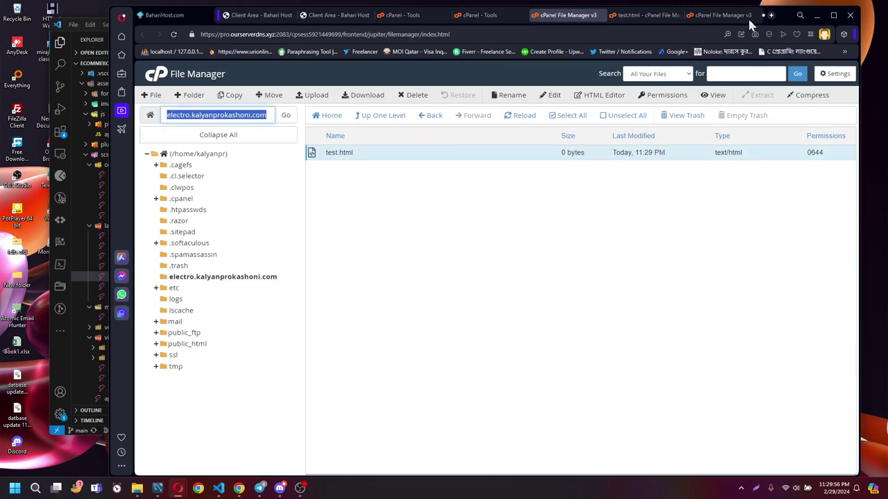
click(768, 17)
key(ctrl+v)
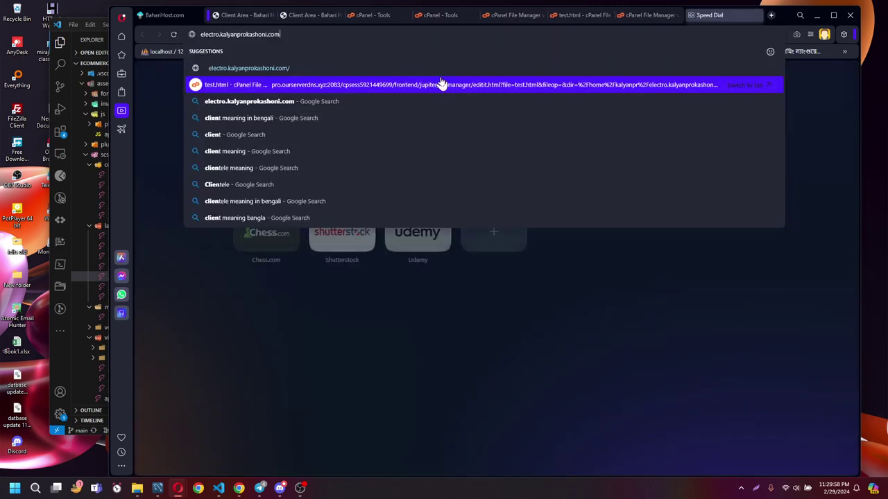
key(Return)
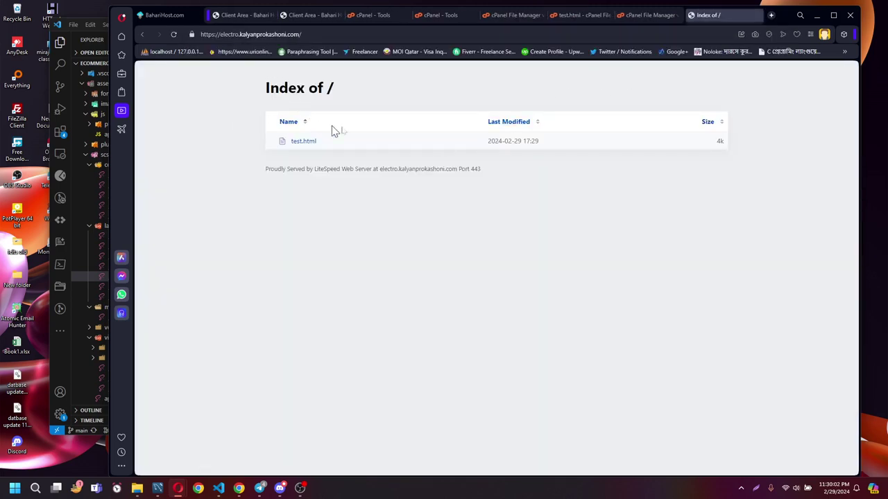
click(298, 144)
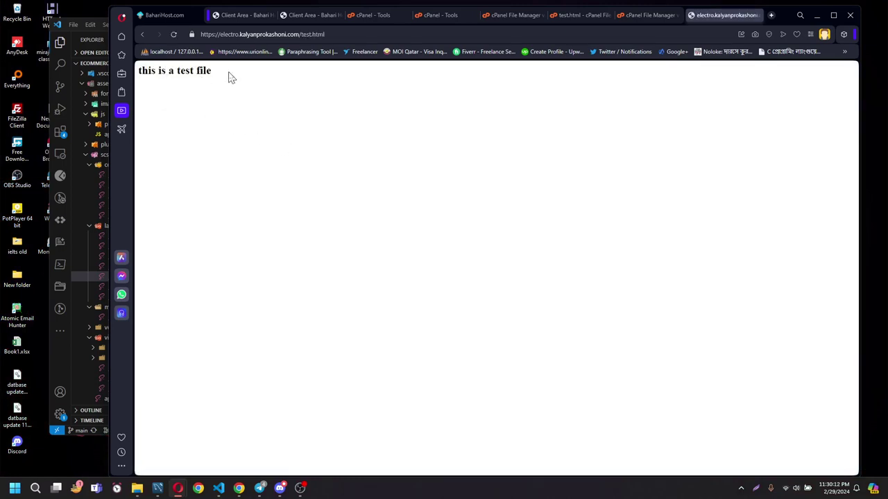
click(325, 35)
key(ctrl+c)
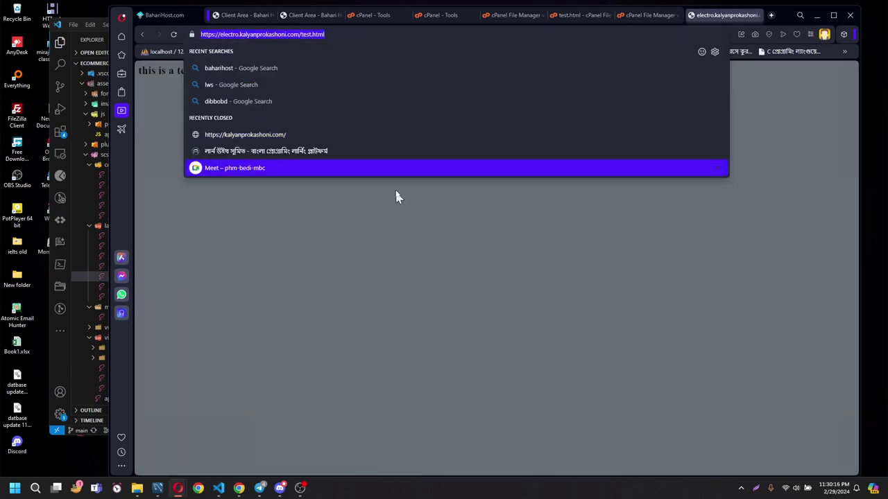
Paste the electro.kalyanprokashoni.com/test.html link into the Discord class chat, send it, then hide Discord.
click(280, 488)
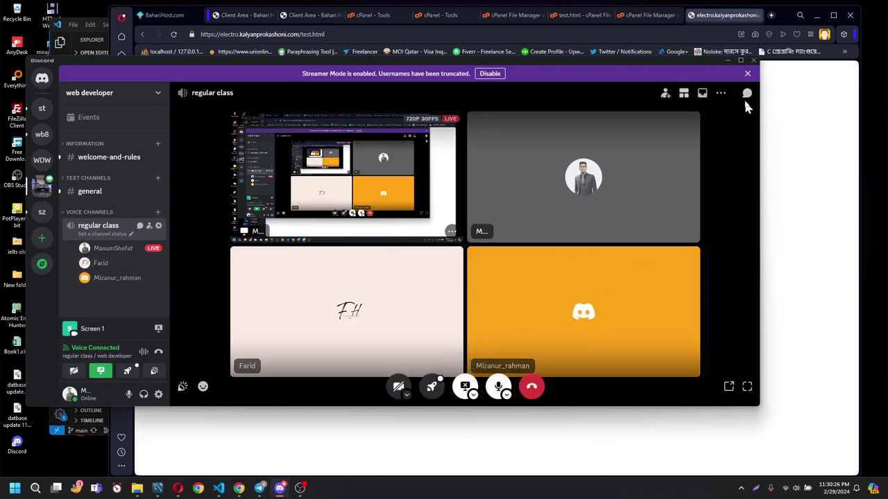
click(746, 94)
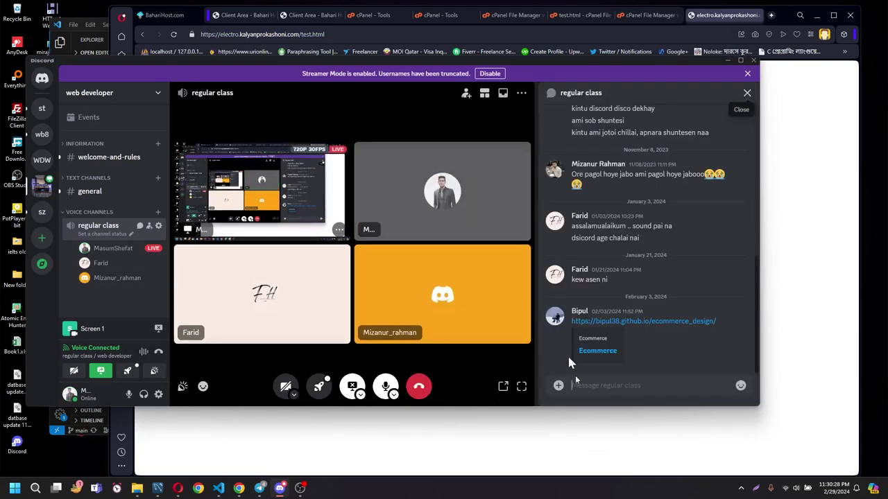
click(597, 393)
key(ctrl+v)
key(Return)
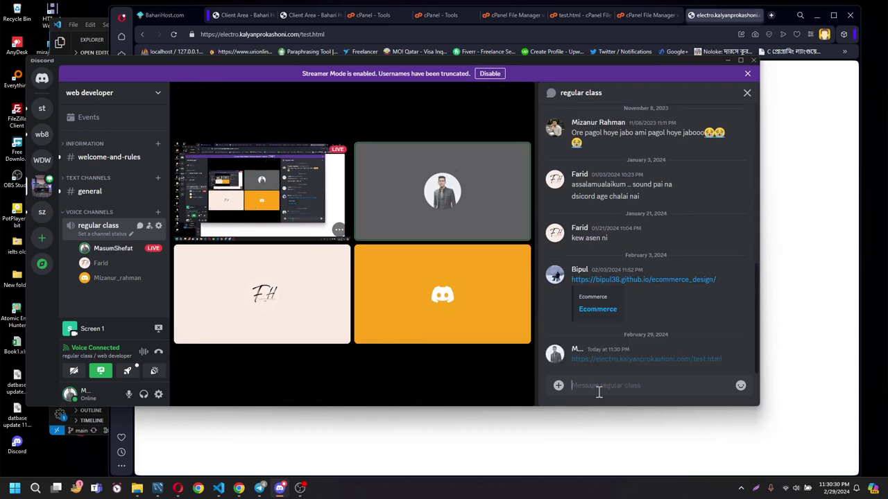
click(748, 95)
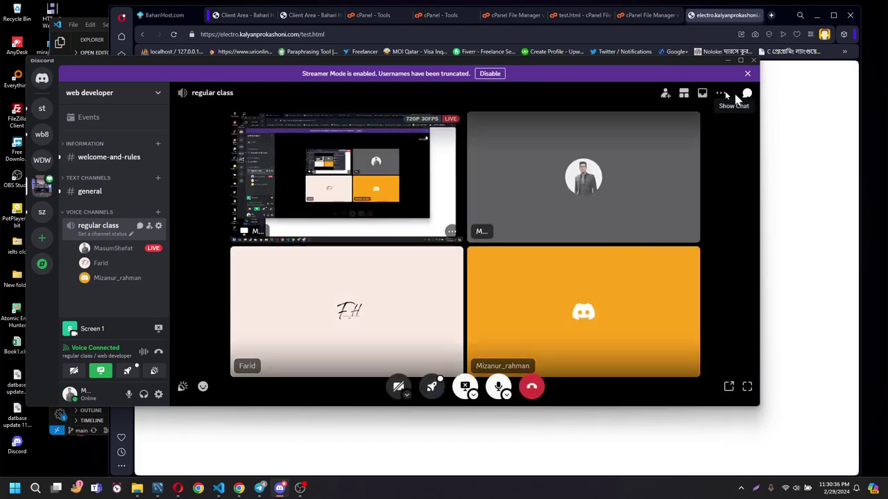
click(727, 60)
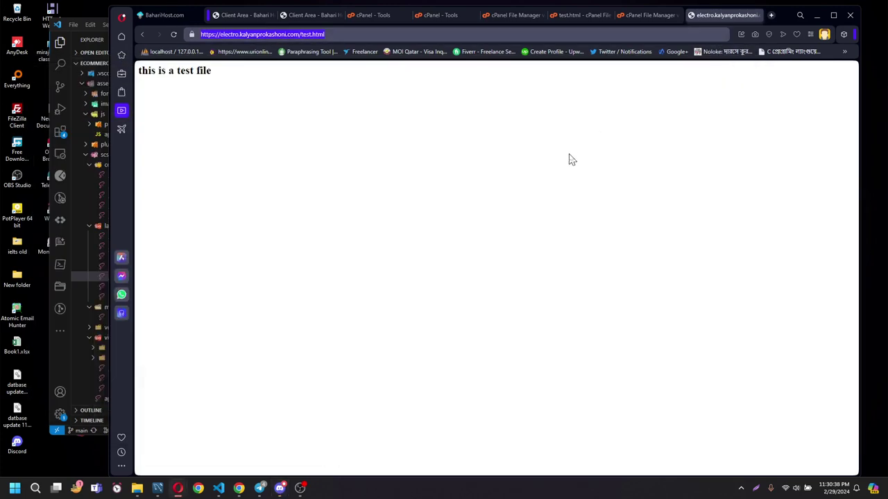
Close the extra File Manager tab showing public_html and return to the electro folder listing.
click(548, 130)
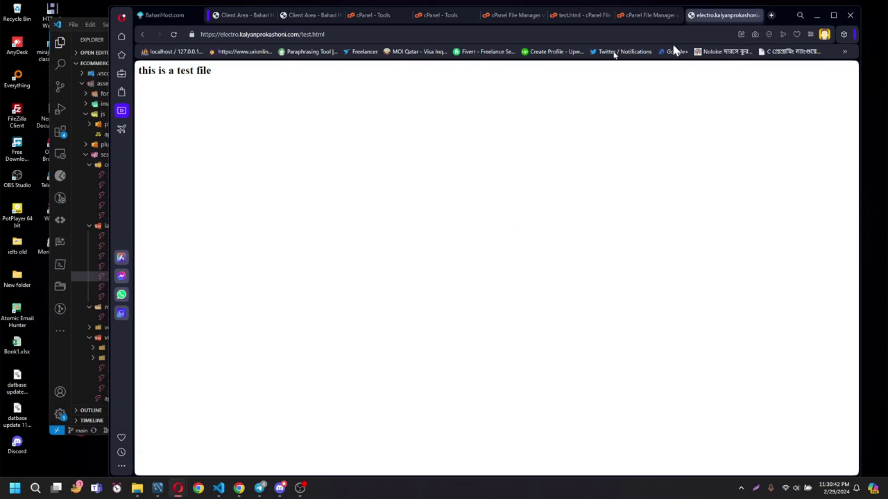
click(646, 16)
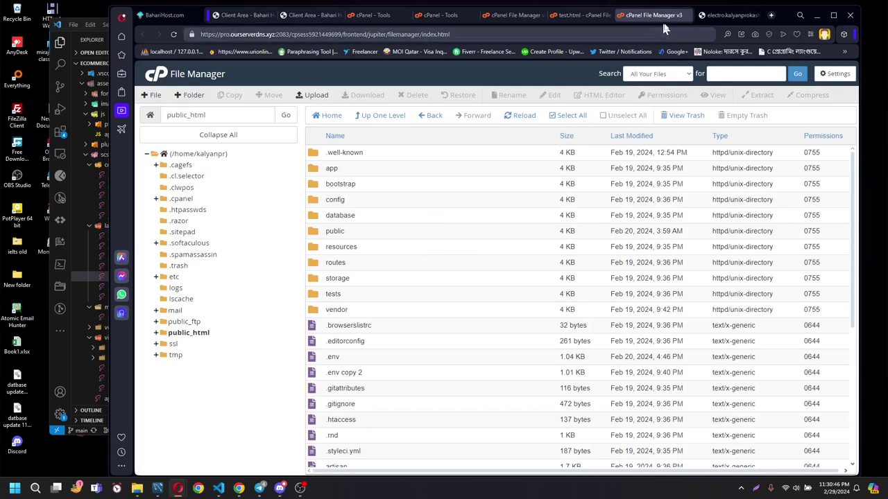
click(685, 15)
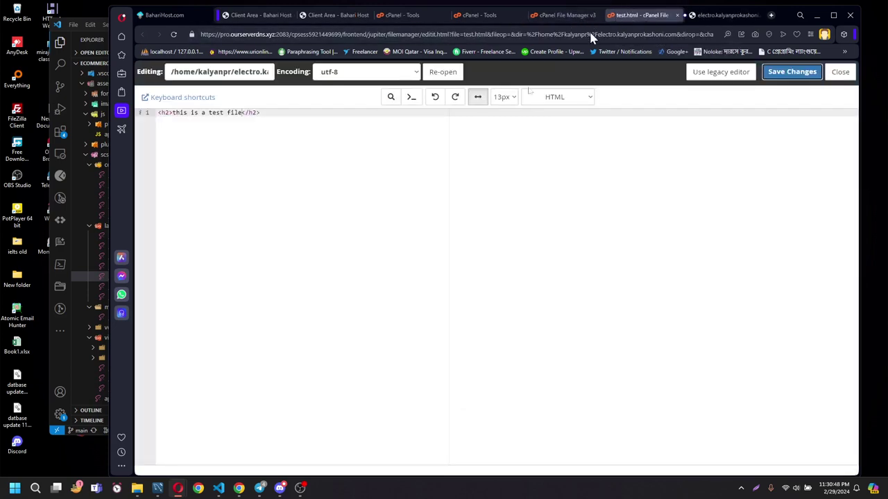
click(570, 16)
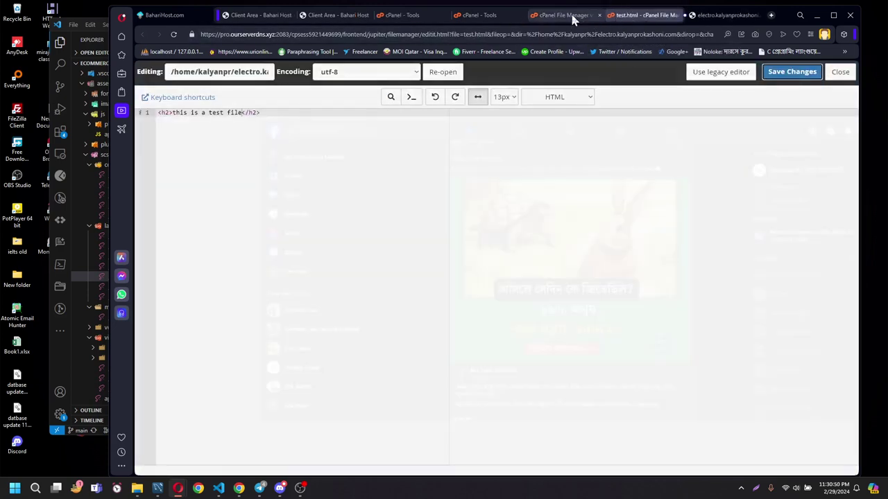
click(508, 257)
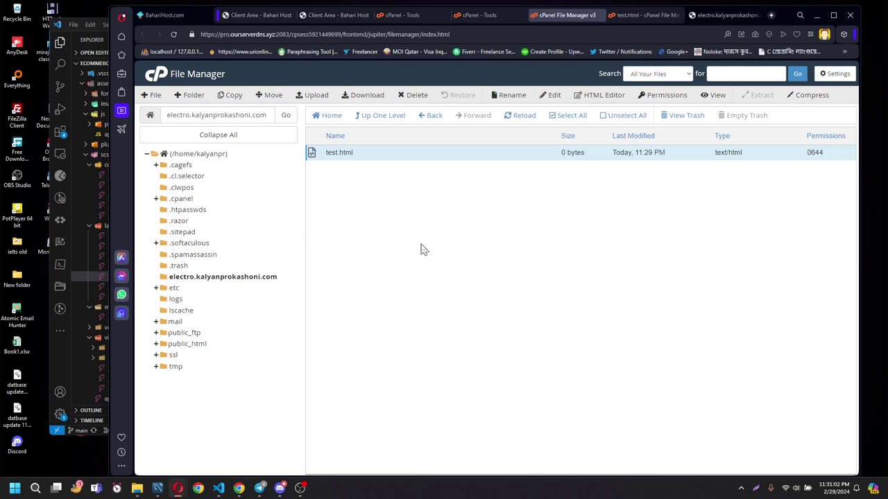
Rename test.html to index.html in File Manager.
right_click(391, 161)
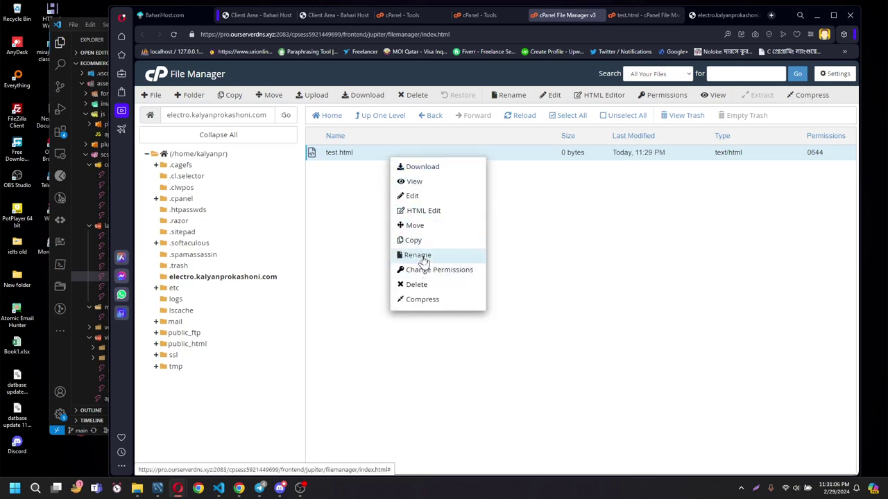
click(418, 255)
double_click(394, 277)
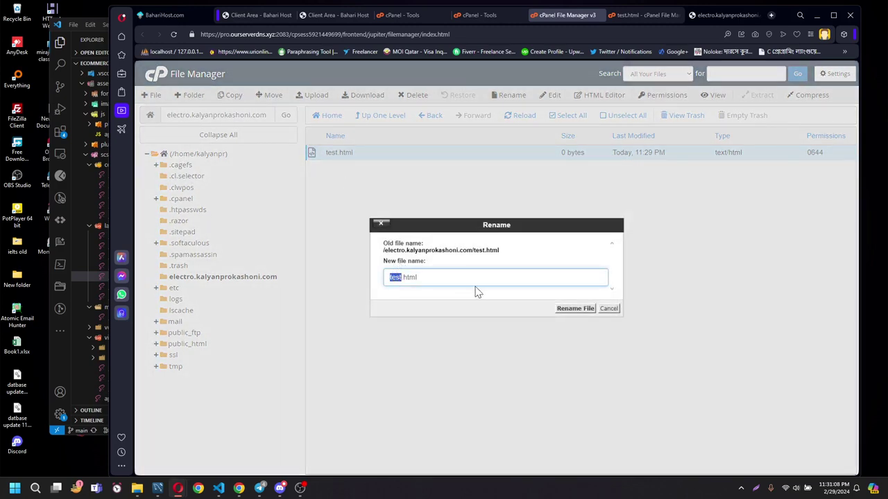
text(index)
key(Return)
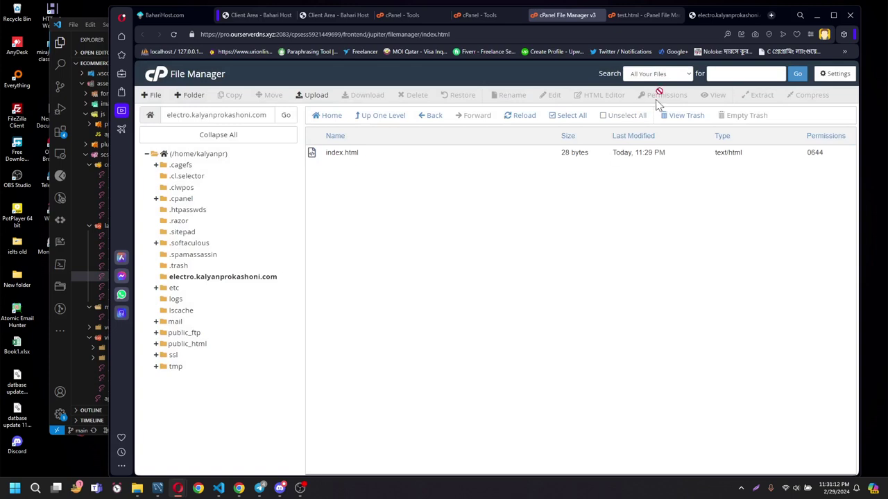
Strip test.html from the live site address and load the electro.kalyanprokashoni.com root.
click(740, 16)
click(323, 34)
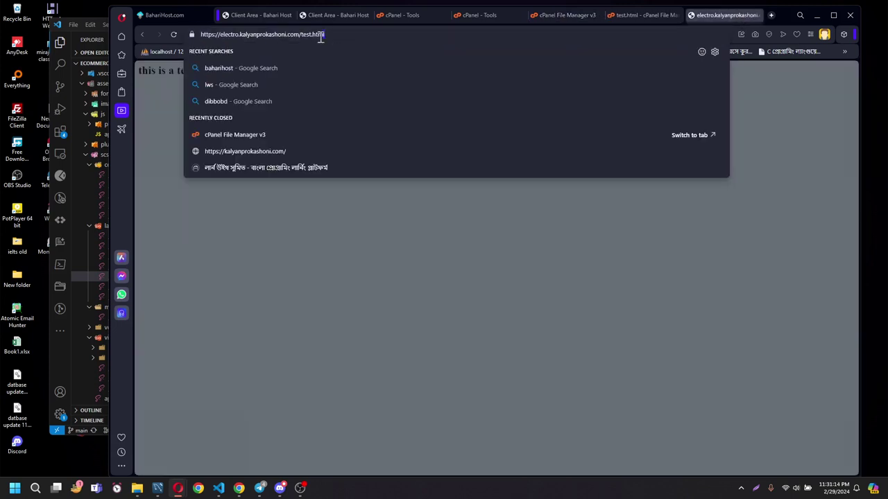
drag(324, 34, 301, 35)
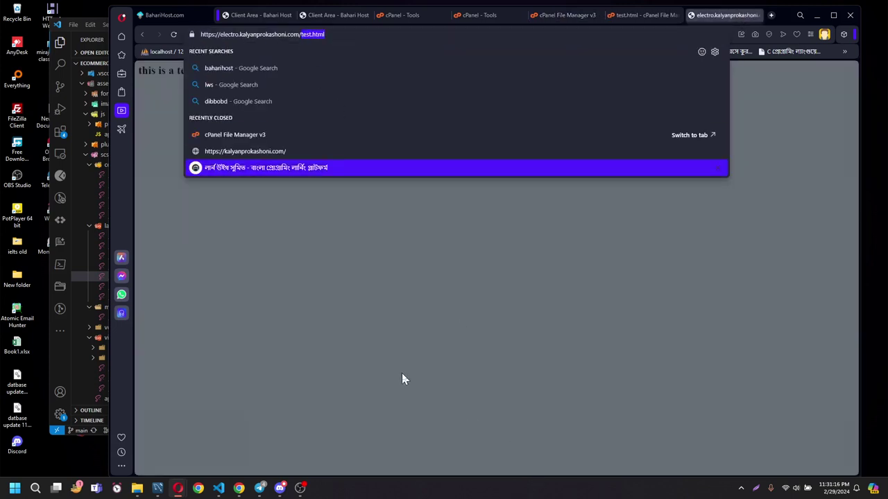
key(BackSpace)
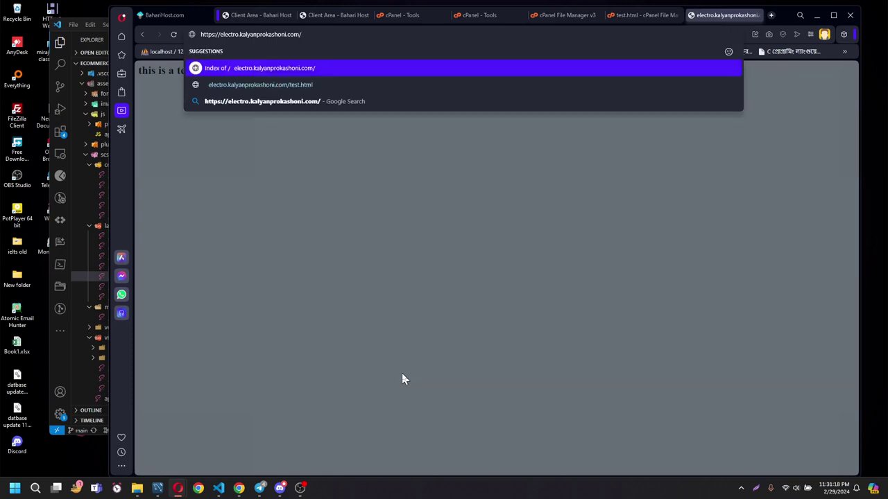
key(Return)
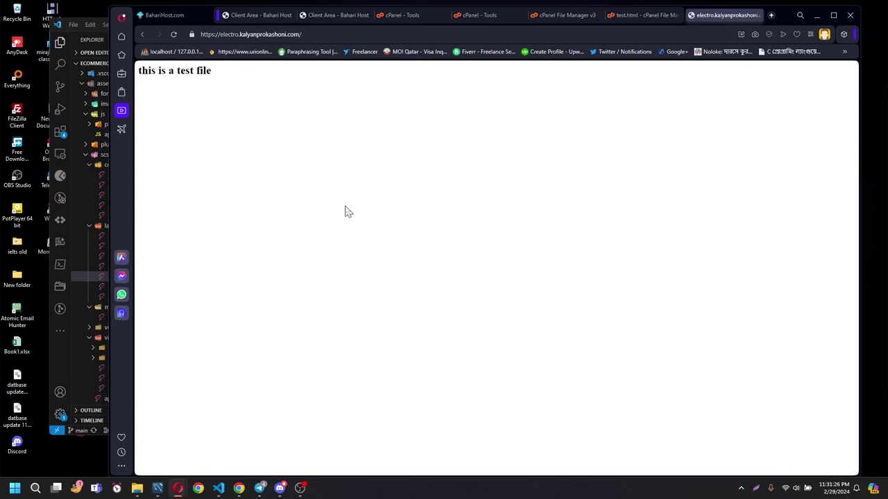
Load electro.kalyanprokashoni.com/index.html, then remove index.html from the address and reload the root.
click(319, 33)
click(332, 33)
text(index.html)
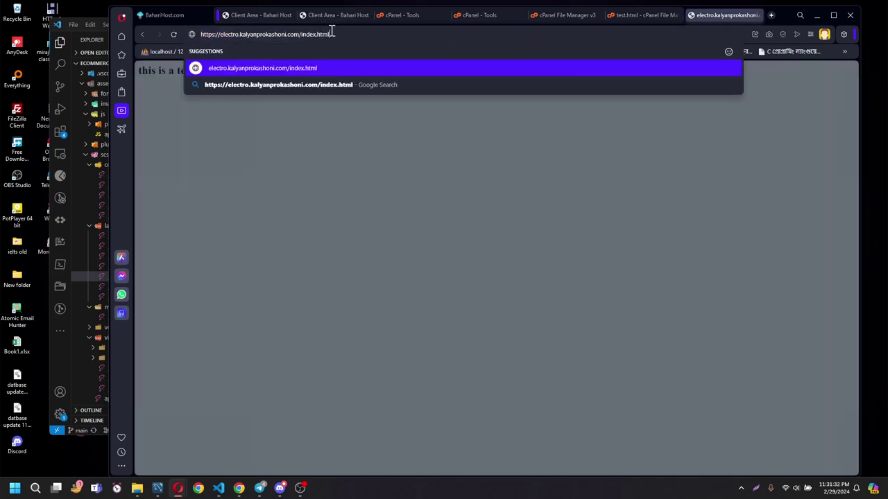
key(Return)
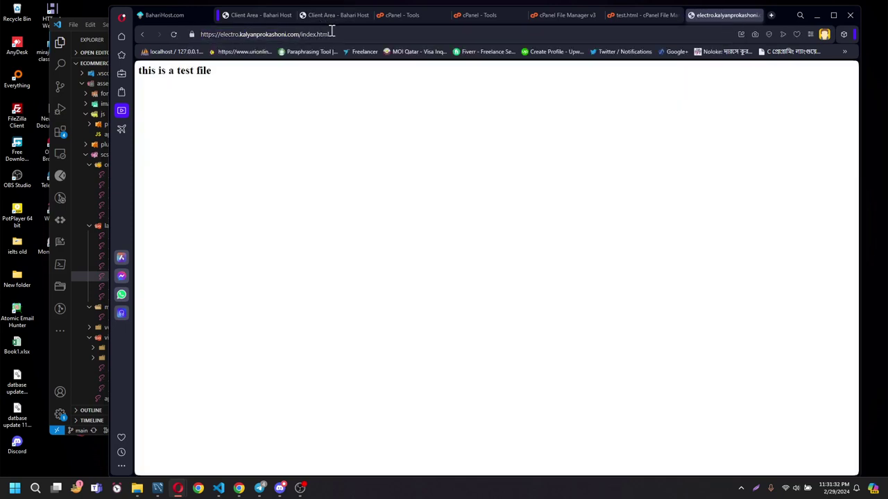
click(331, 33)
drag(337, 33, 301, 33)
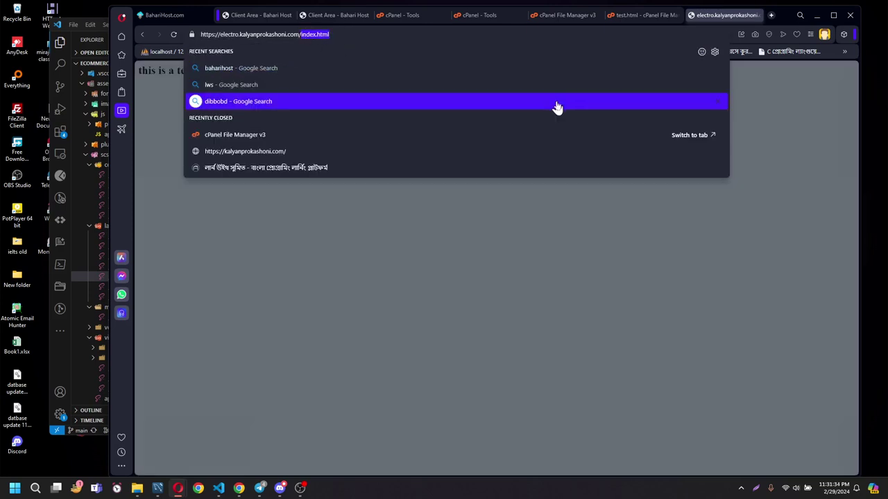
key(BackSpace)
key(Return)
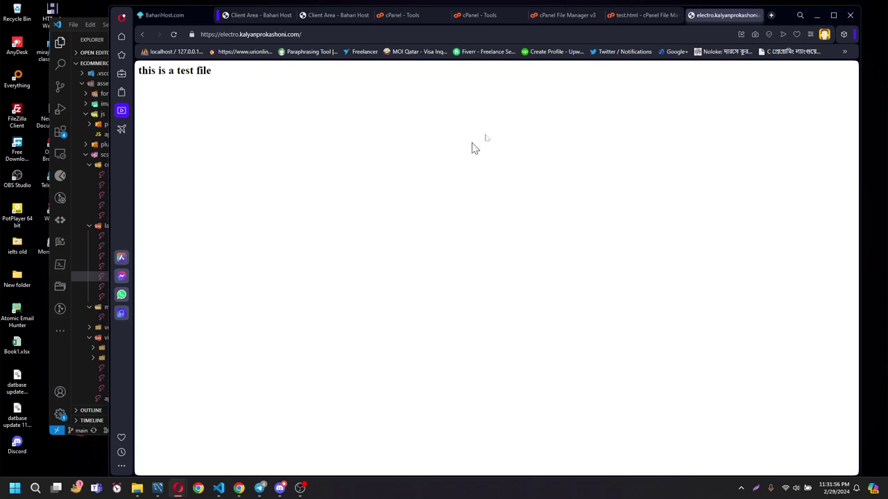
Delete index.html from the electro.kalyanprokashoni.com folder, confirming the move to trash.
click(641, 15)
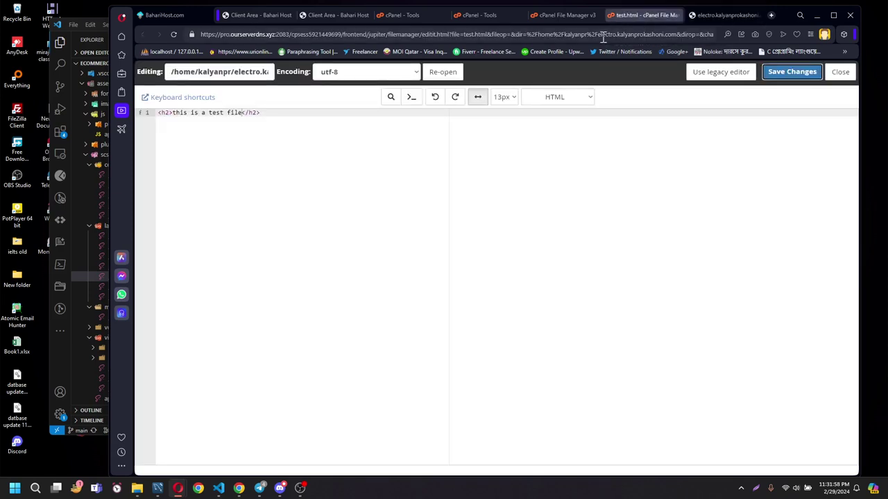
click(567, 16)
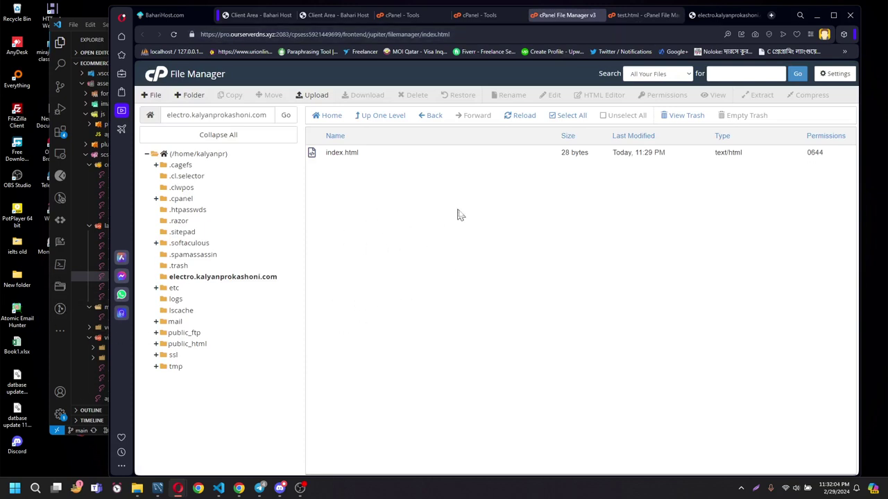
click(417, 154)
right_click(417, 154)
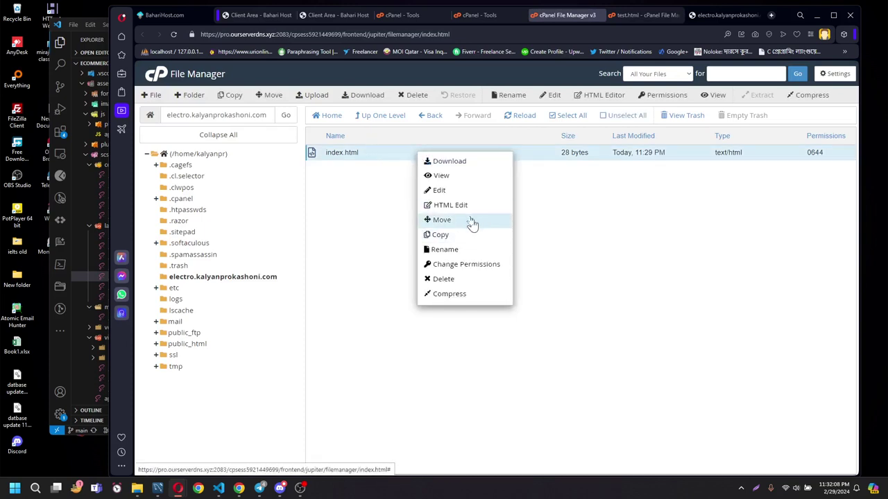
click(449, 278)
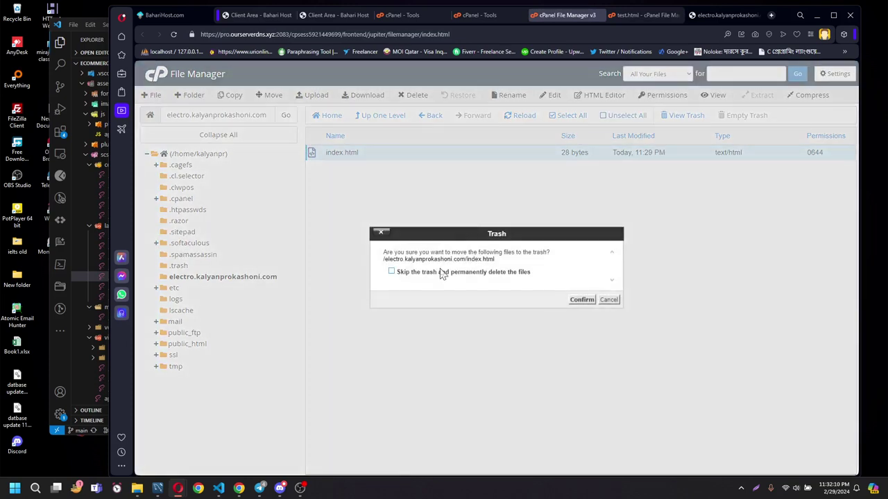
click(573, 303)
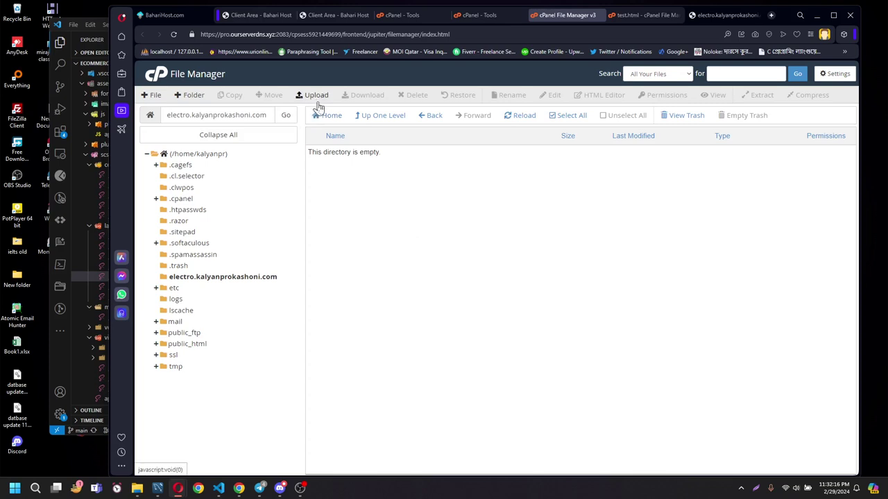
Open the File Upload page targeting /home/kalyanpr/electro.kalyanprokashoni.com and check the destination path.
click(221, 279)
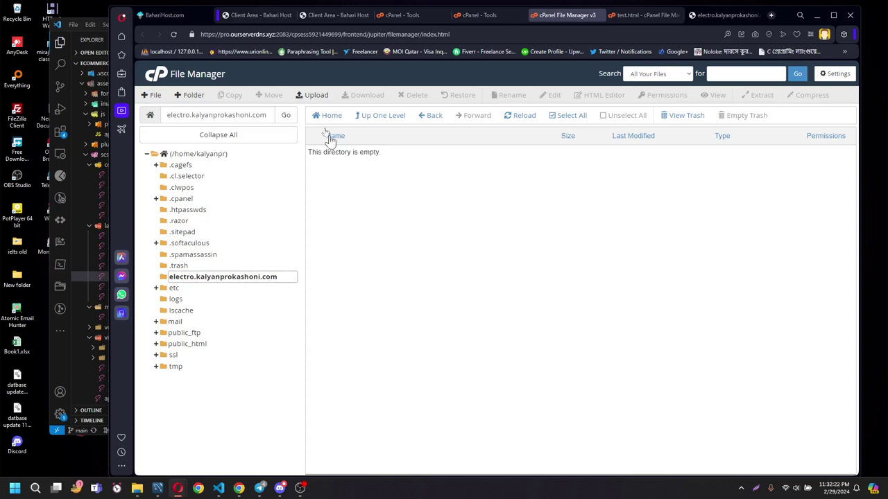
click(316, 97)
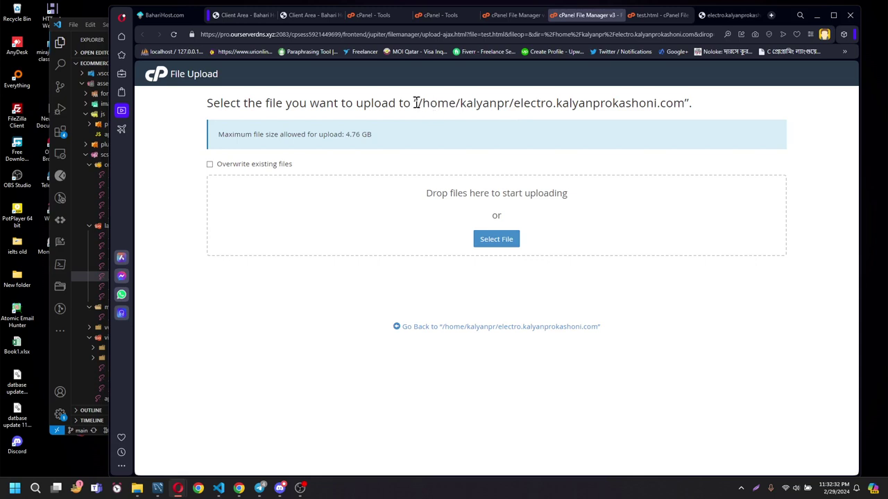
drag(416, 102, 720, 112)
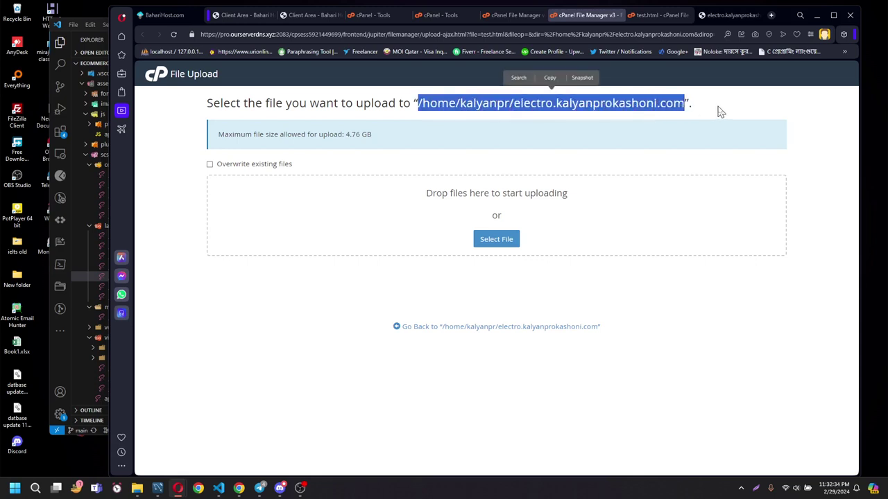
click(525, 110)
drag(517, 104, 594, 109)
click(676, 108)
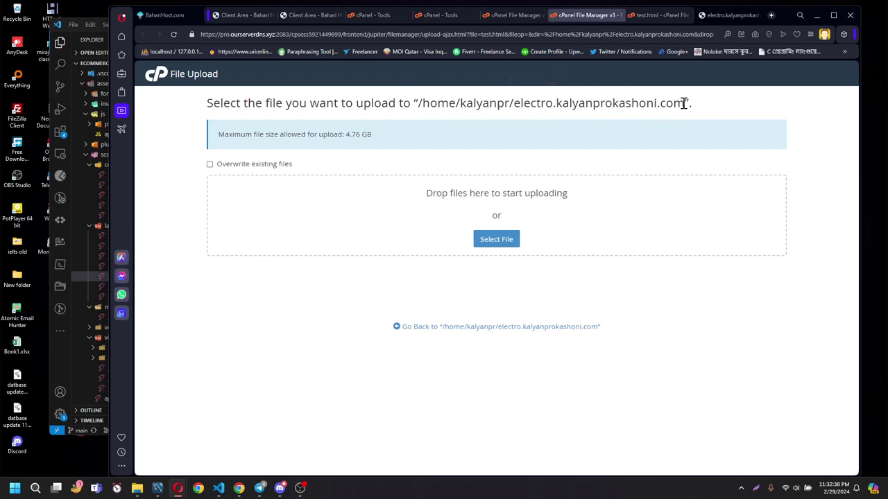
drag(684, 103, 513, 104)
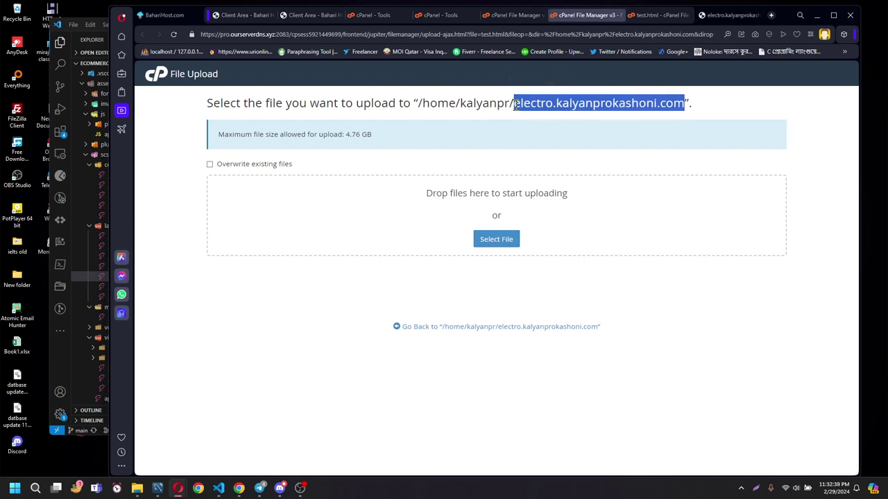
click(728, 113)
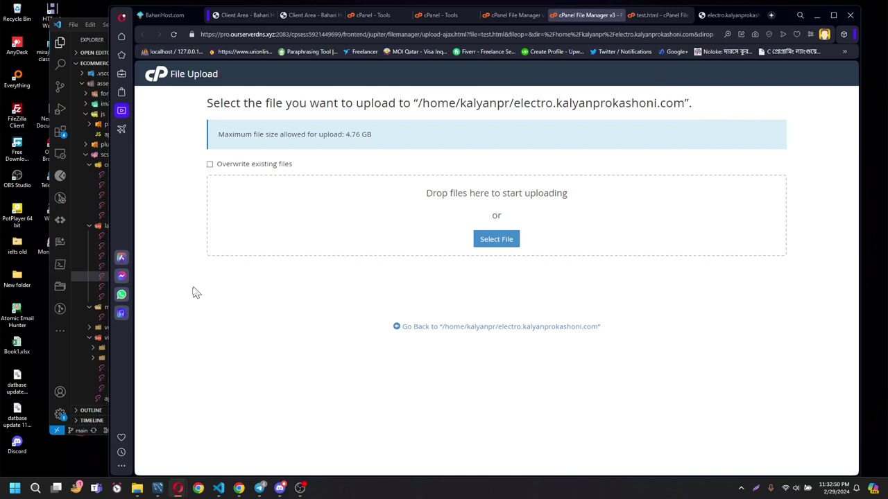
Reveal the ecommerce project folder in File Explorer from VS Code.
click(63, 368)
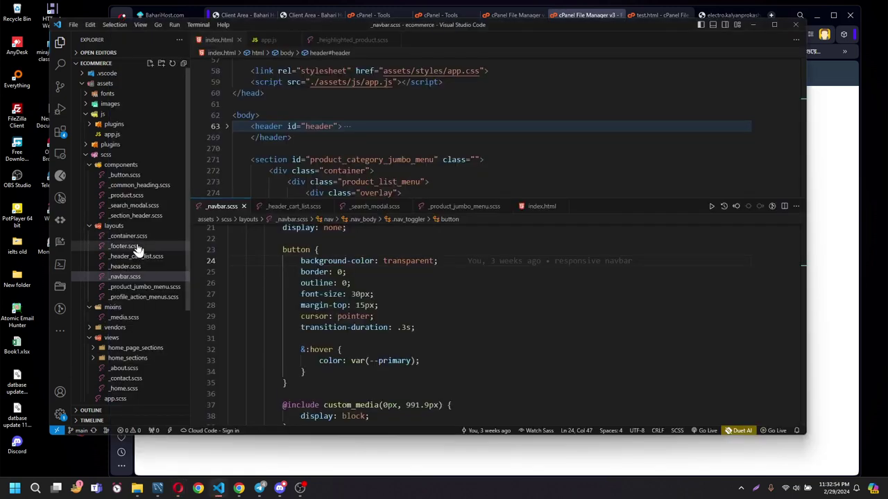
click(91, 83)
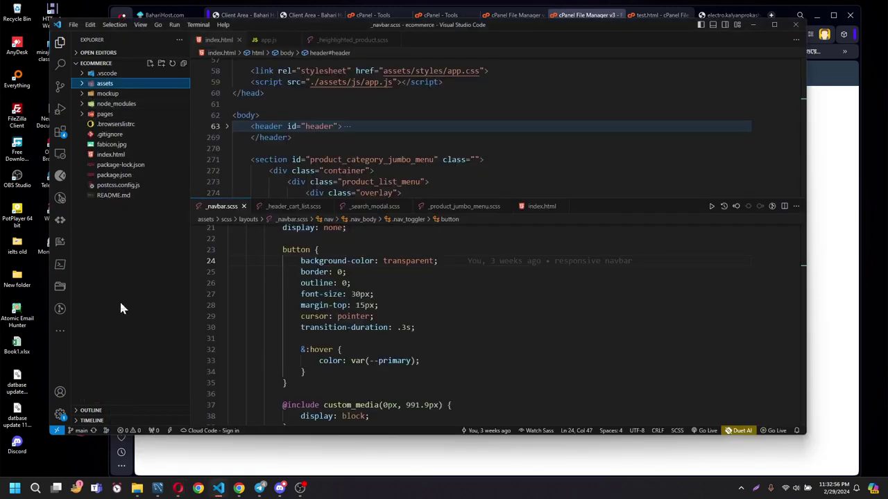
right_click(119, 215)
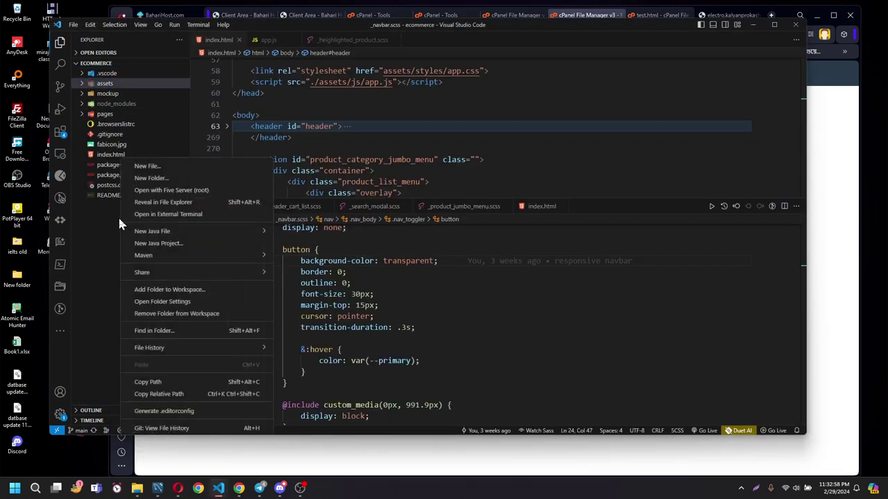
click(161, 201)
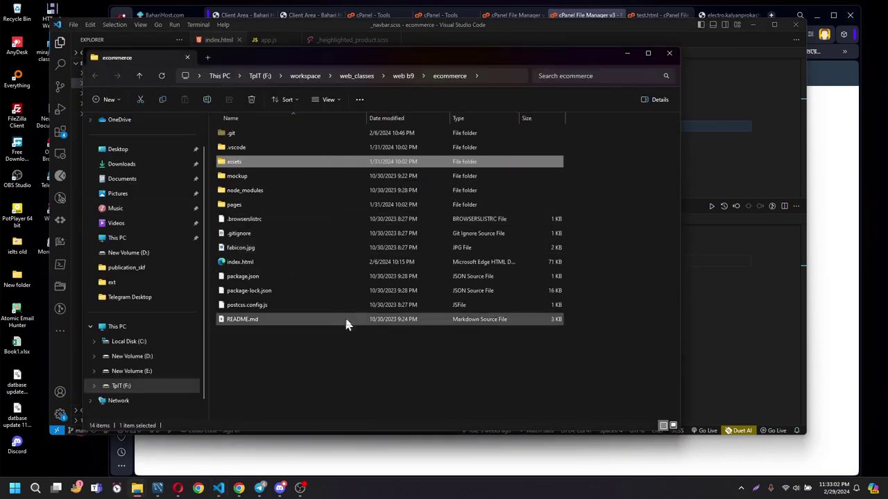
Select the project files from assets to README.md, leaving out node_modules and mockup.
click(298, 360)
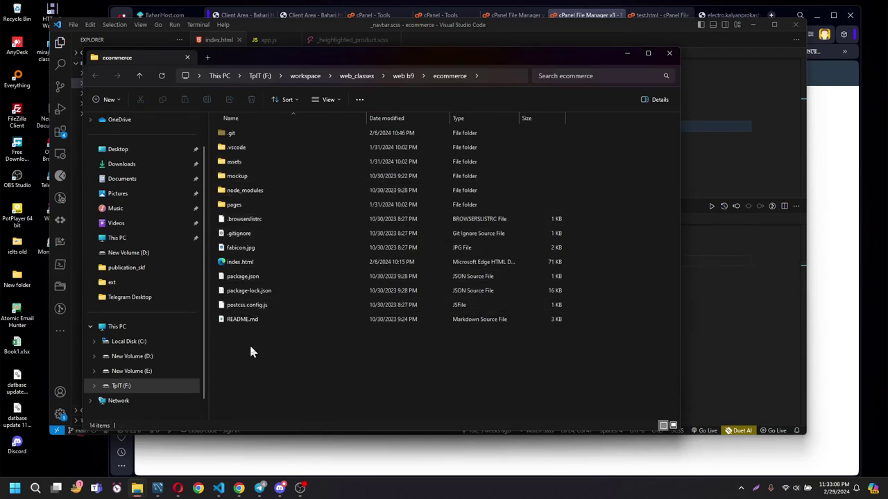
drag(253, 344, 249, 163)
ctrl+click(277, 192)
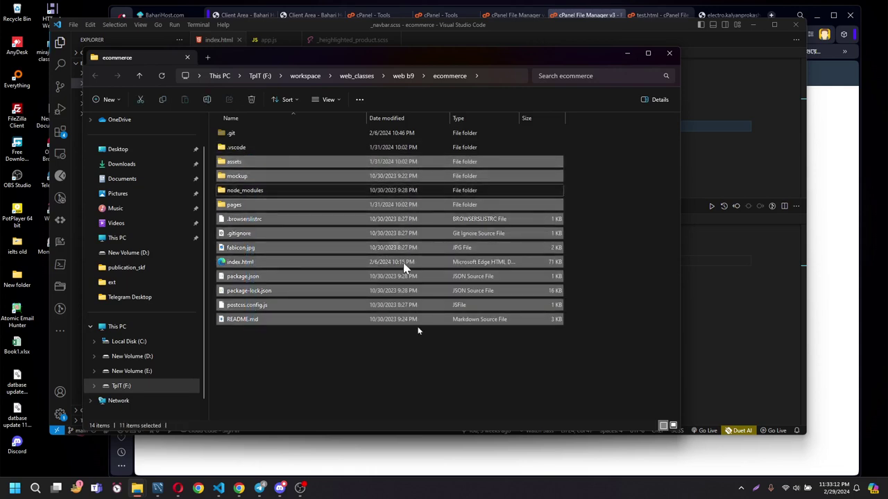
ctrl+click(263, 179)
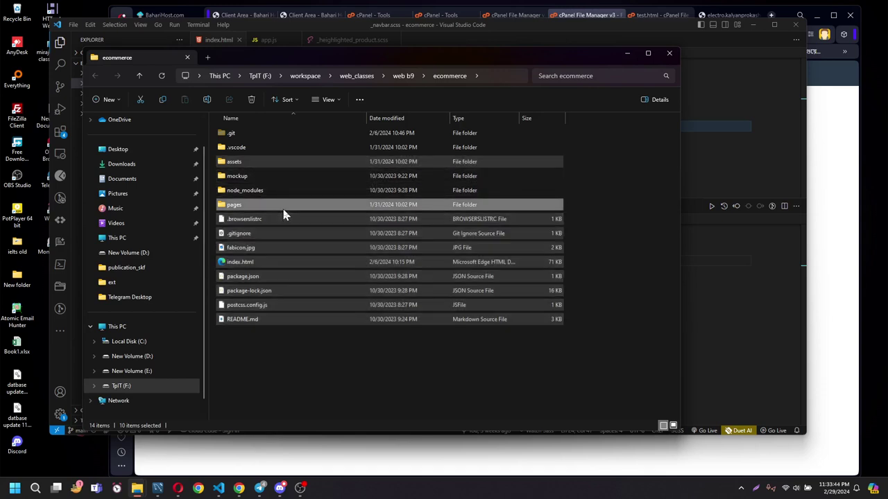
Pack the selected files into ecommerce.zip with WinRAR using ZIP format.
right_click(283, 211)
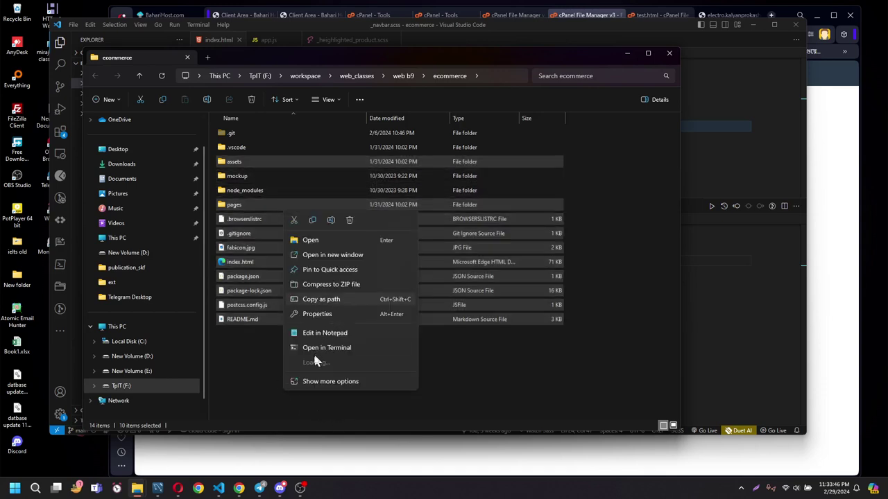
mouse_move(333, 380)
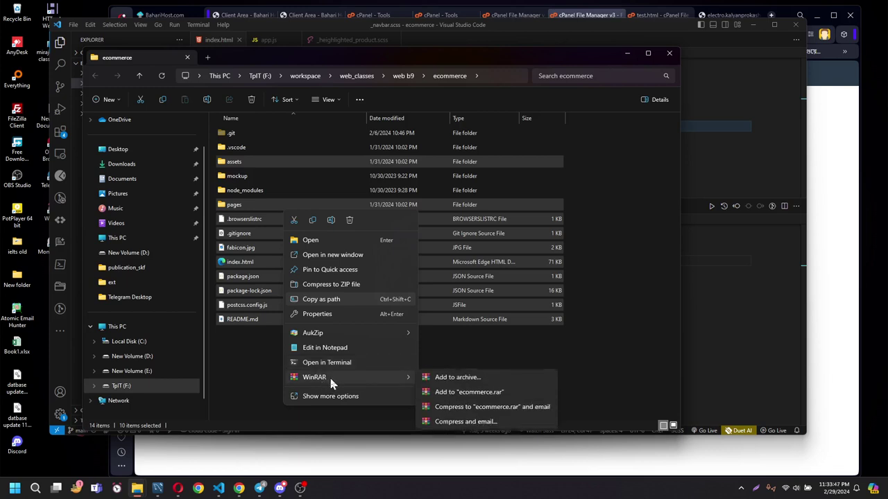
click(455, 381)
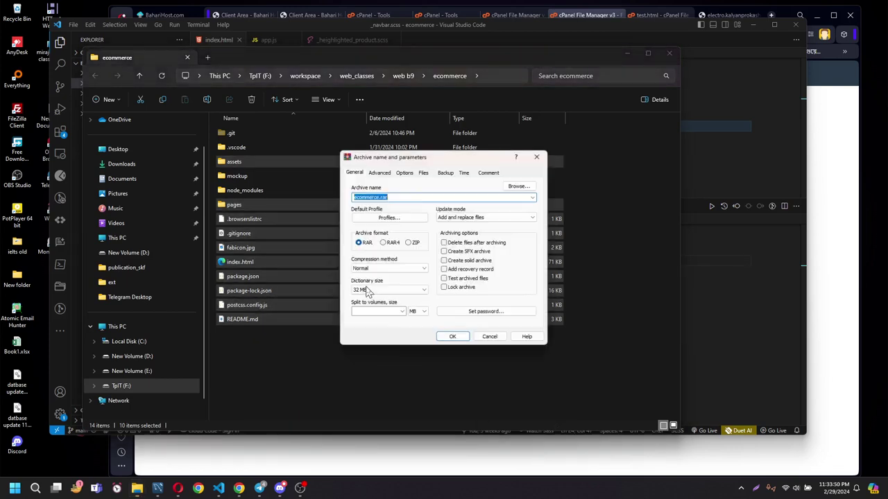
click(410, 246)
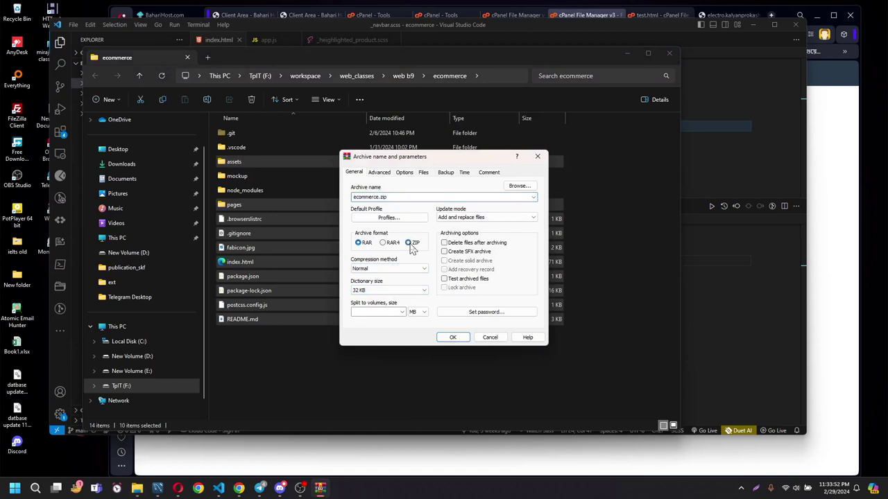
click(458, 345)
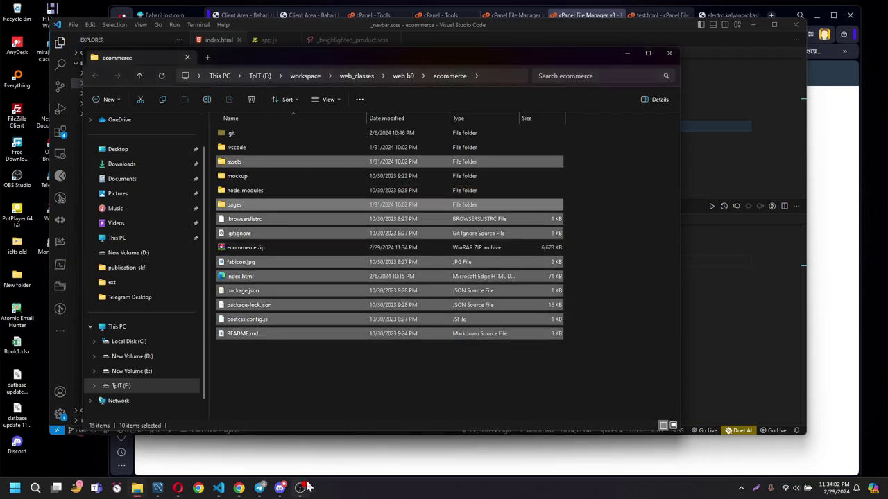
Minimize OBS so the Discord class voice call with the 720P 30FPS screen share is in front.
click(283, 489)
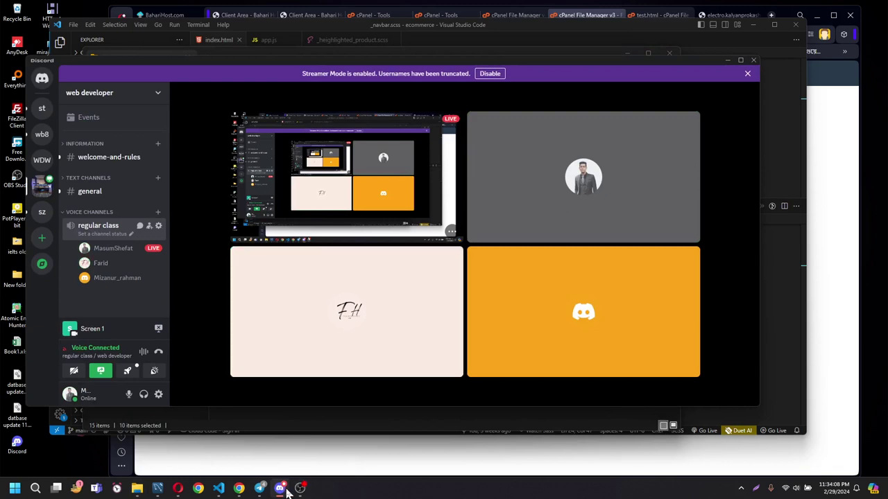
mouse_move(288, 489)
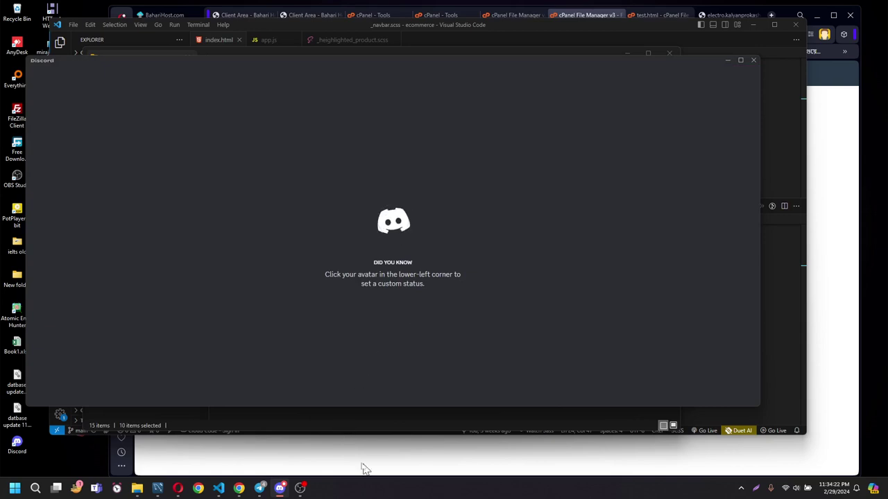
click(302, 489)
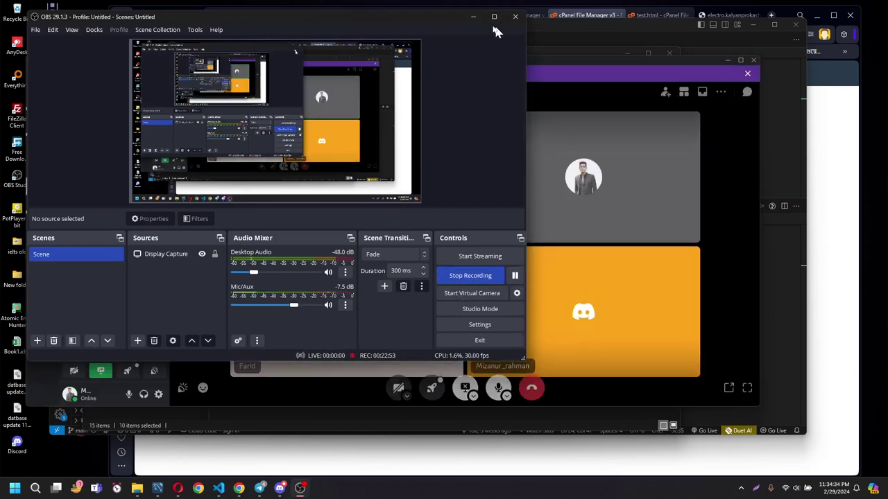
click(473, 16)
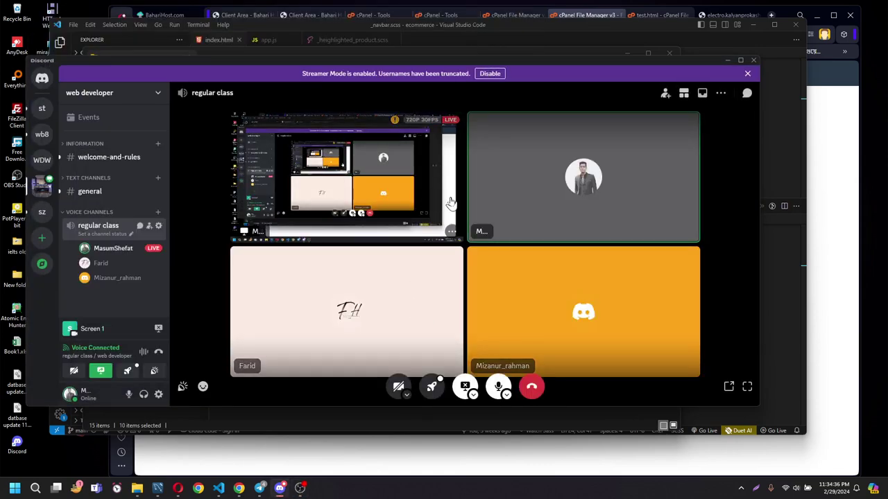
Delete the old ecommerce.zip archive from the ecommerce project folder.
click(727, 62)
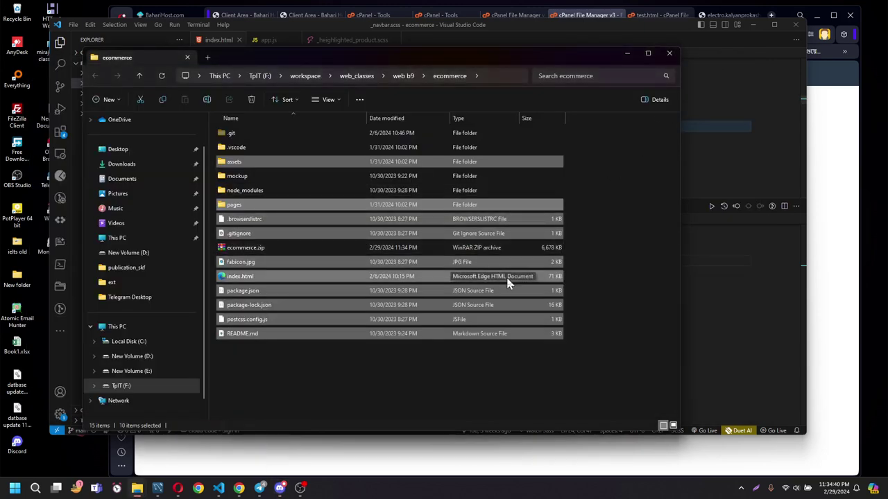
click(443, 382)
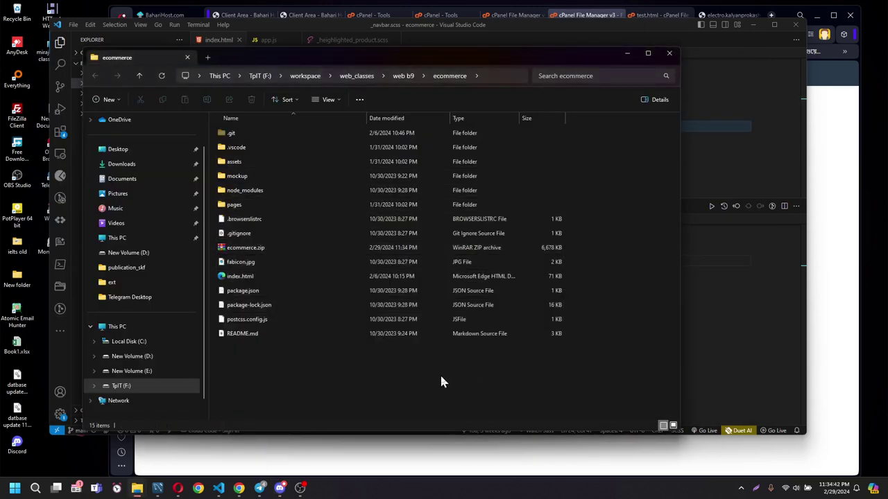
mouse_move(301, 489)
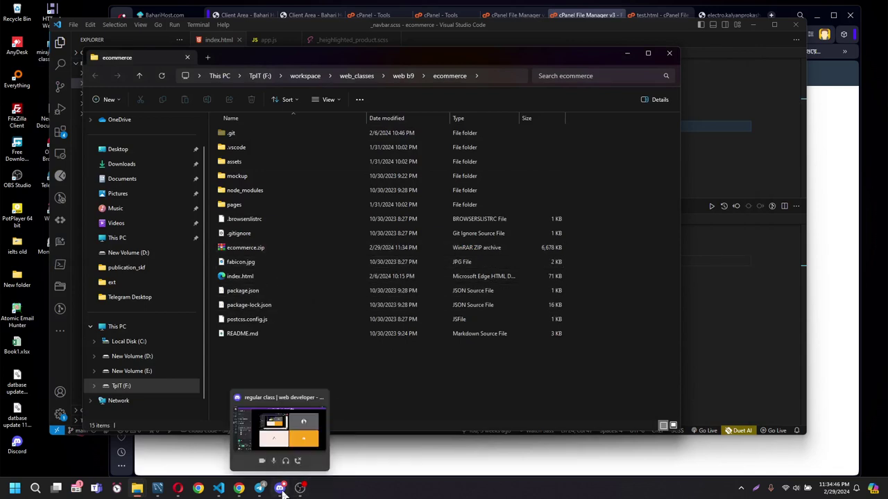
click(269, 252)
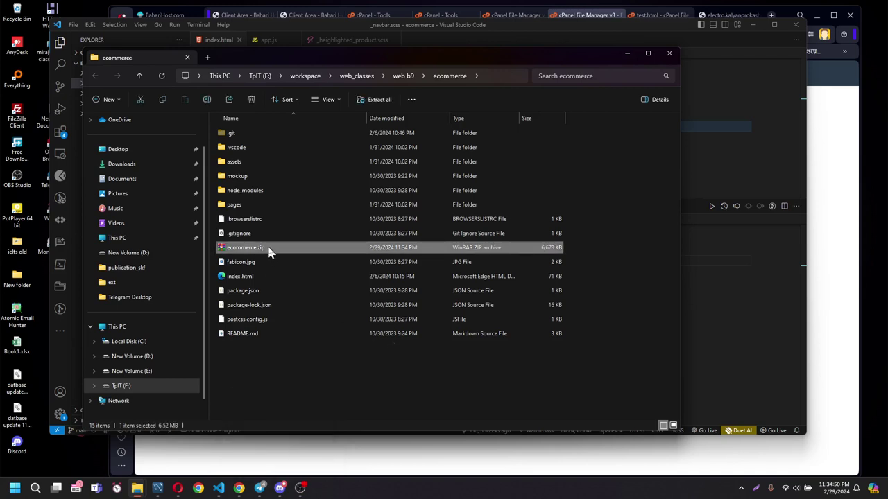
right_click(270, 252)
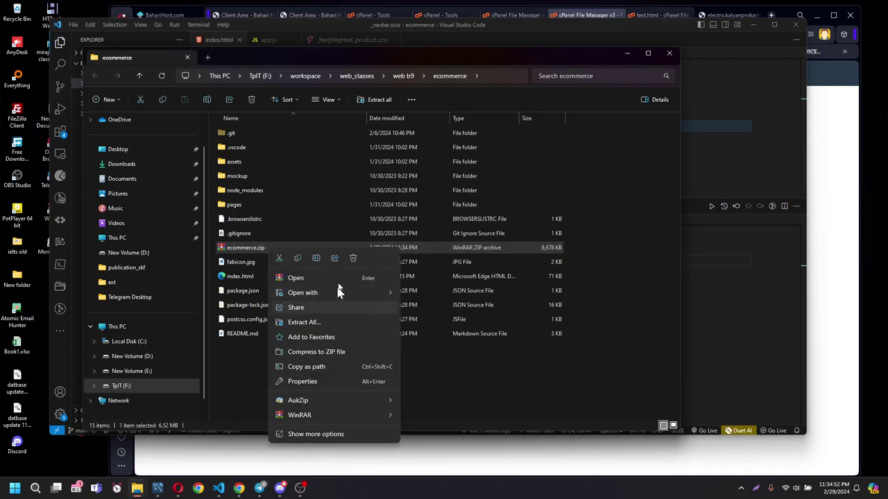
click(521, 393)
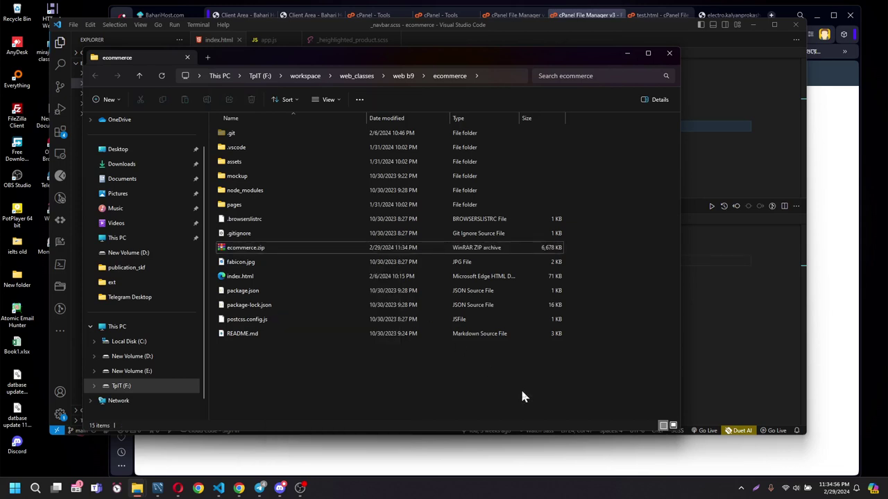
click(326, 252)
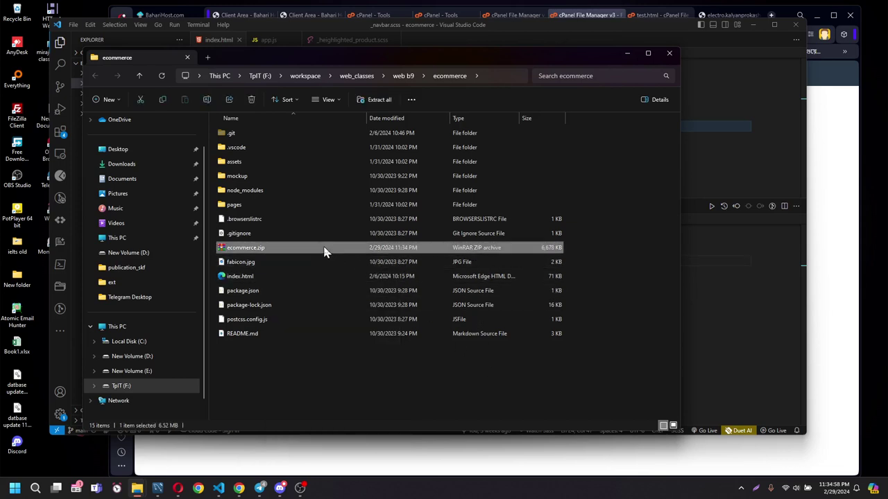
right_click(324, 248)
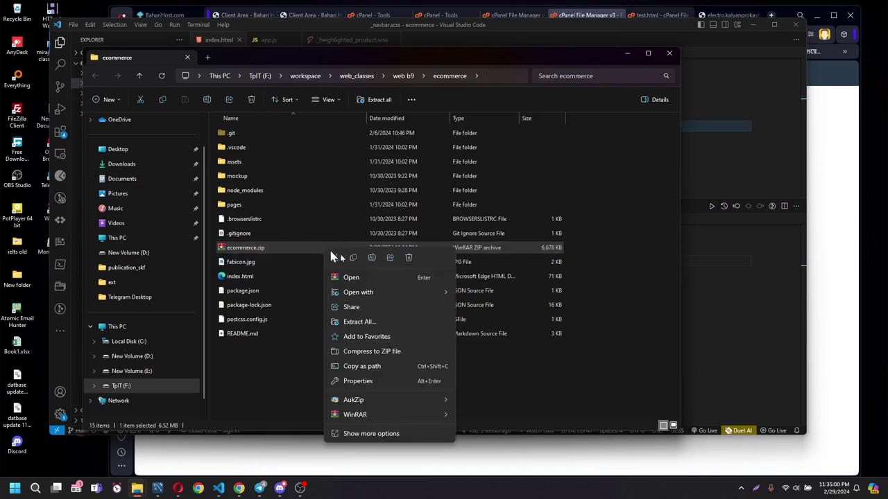
click(410, 261)
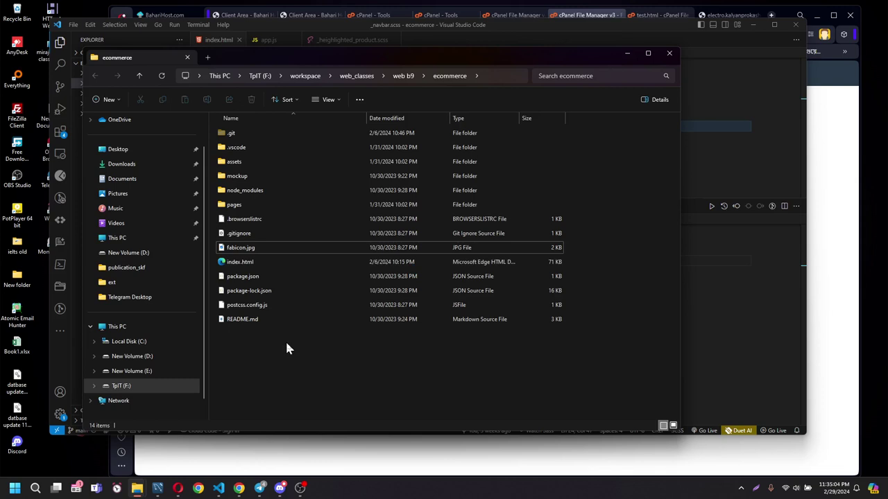
Select the assets and pages folders plus all the loose project files.
click(264, 166)
ctrl+click(256, 208)
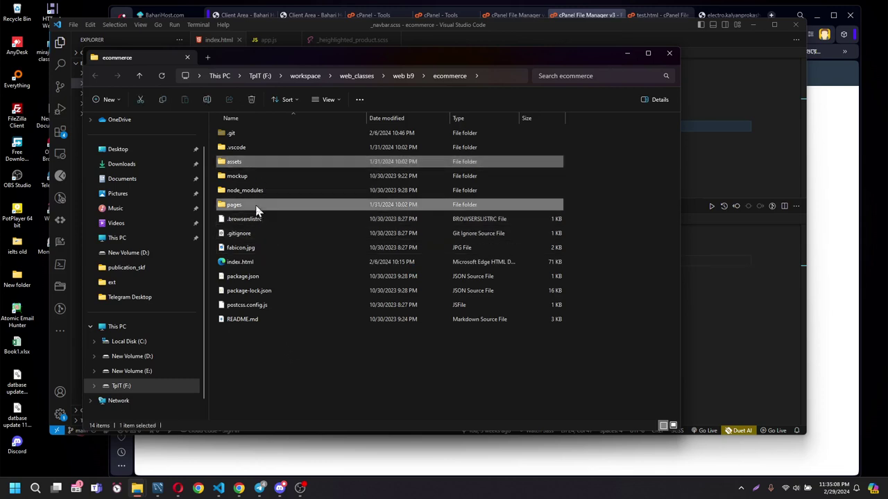
drag(248, 338, 242, 221)
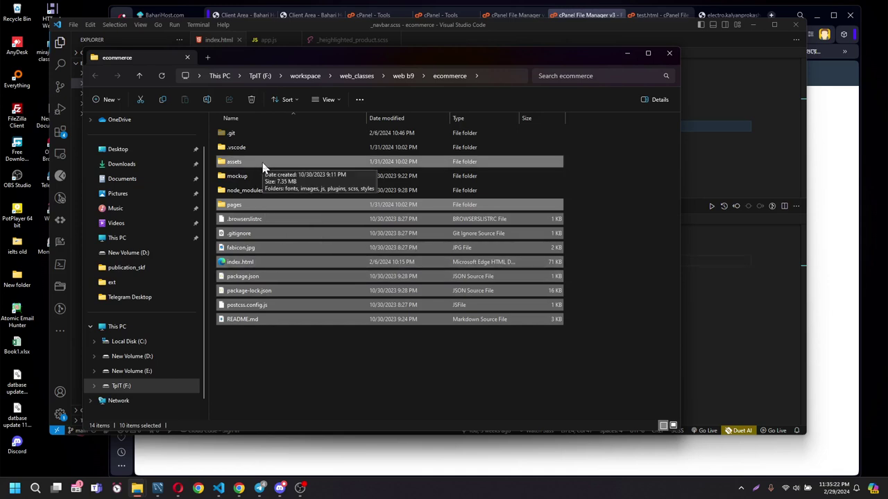
Pack the selected project files with WinRAR into a new ZIP-format ecommerce.zip, 6,678 KB.
right_click(288, 208)
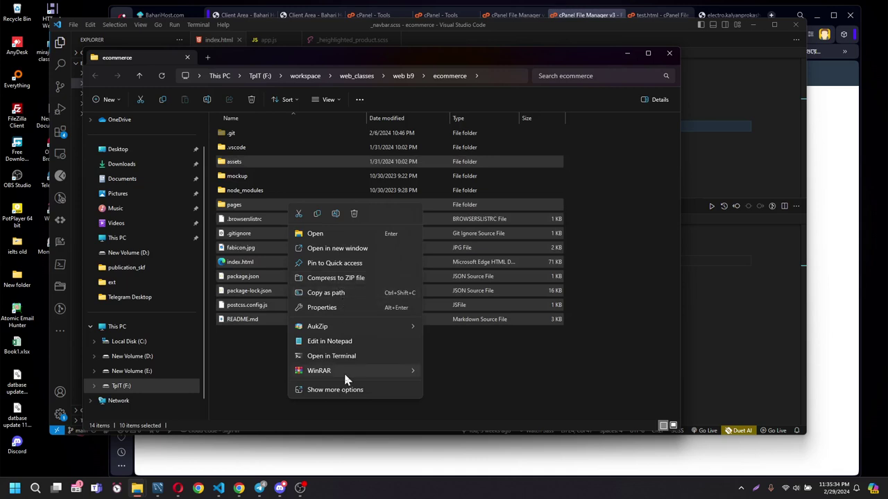
mouse_move(345, 378)
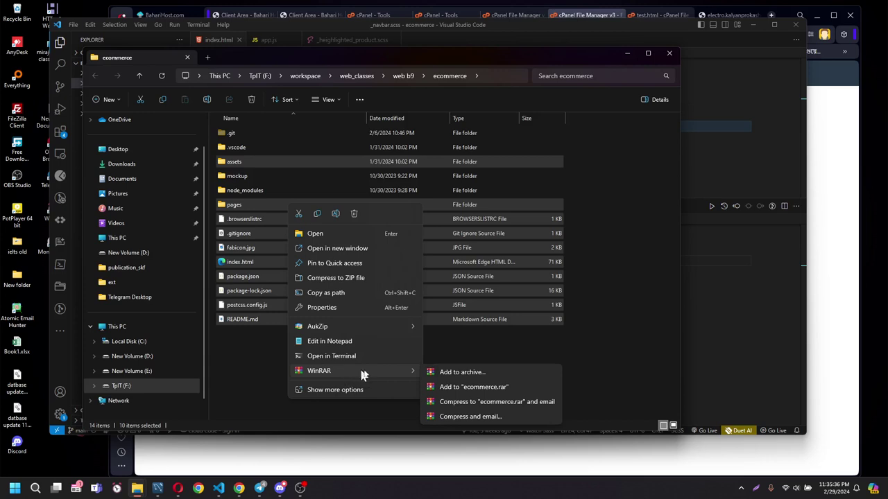
click(458, 373)
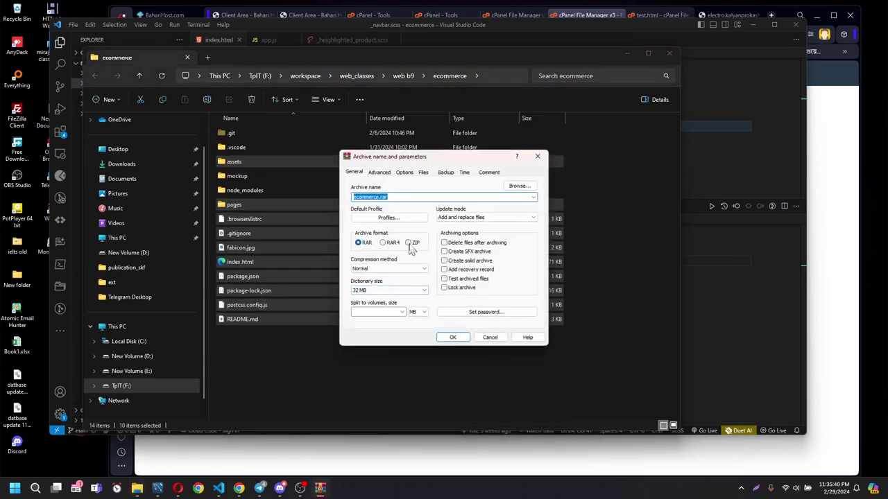
click(409, 243)
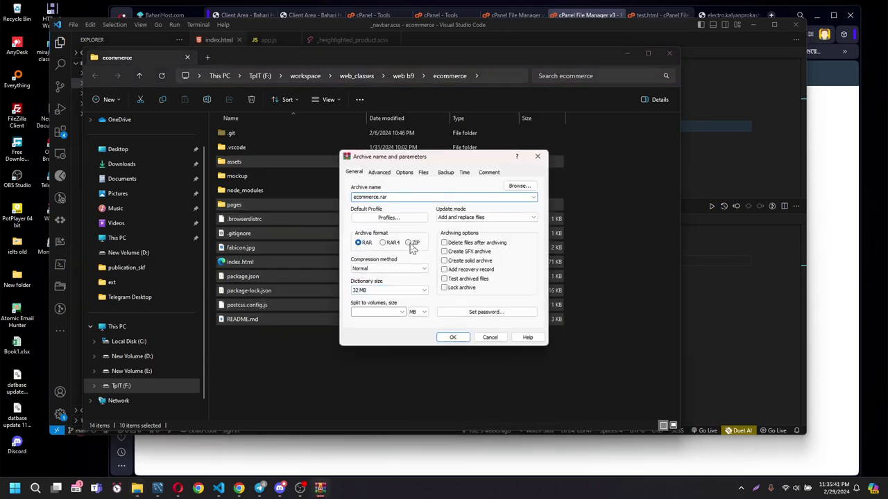
click(451, 337)
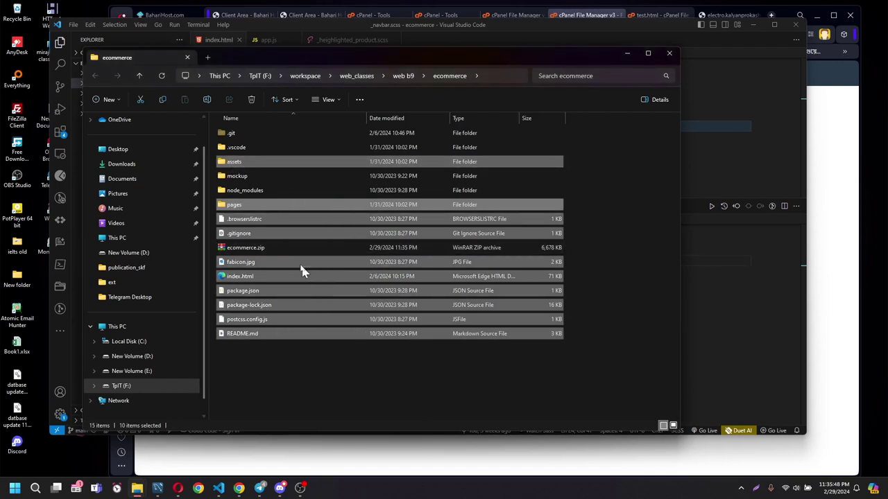
click(267, 253)
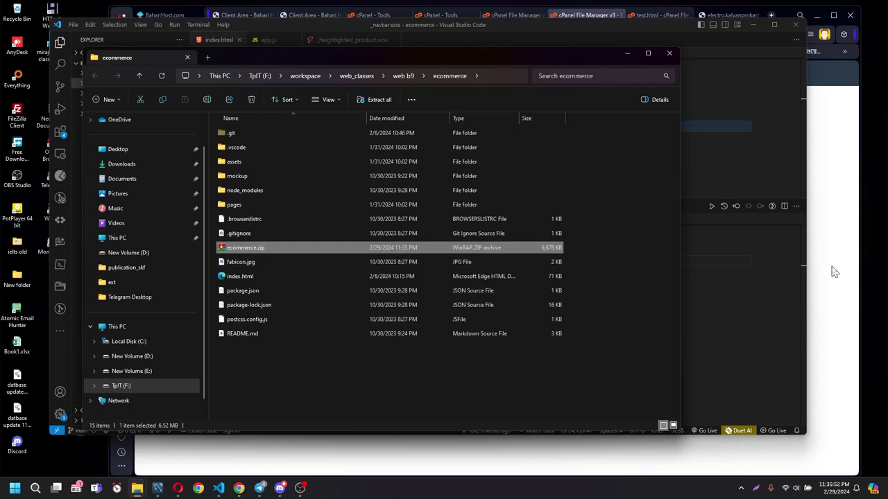
click(832, 270)
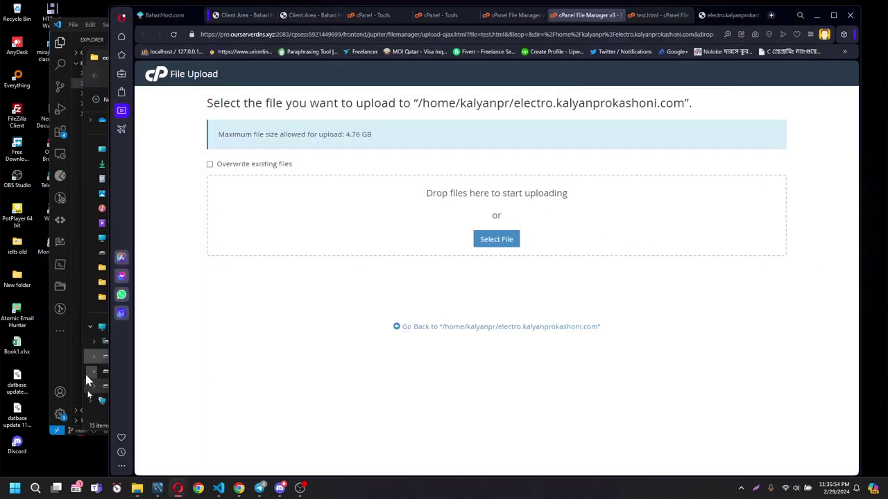
Upload the 6.52 MB ecommerce.zip to the electro.kalyanprokashoni.com folder and return to its file listing.
click(100, 427)
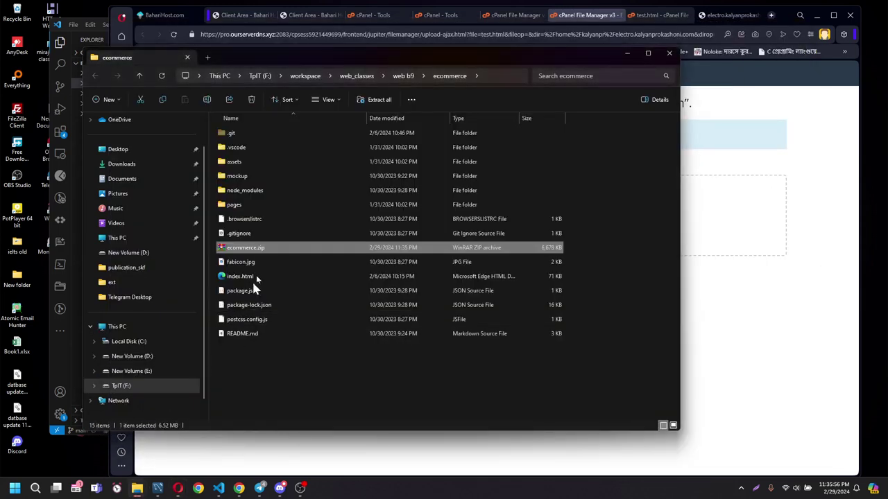
drag(236, 254, 706, 215)
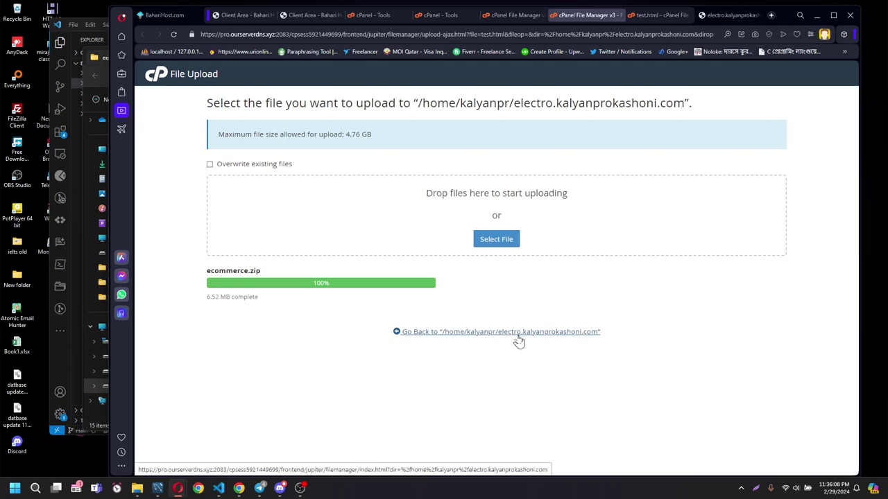
click(564, 339)
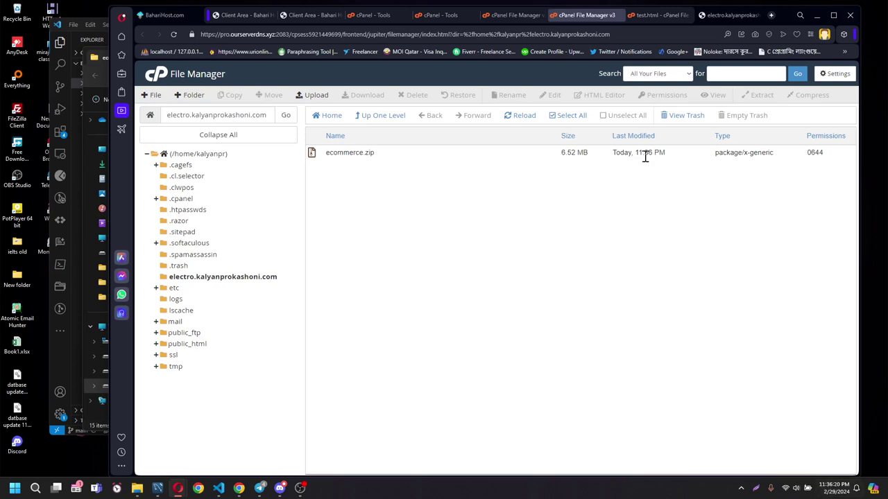
Extract ecommerce.zip in place, yielding assets, pages, index.html and package.json.
click(401, 155)
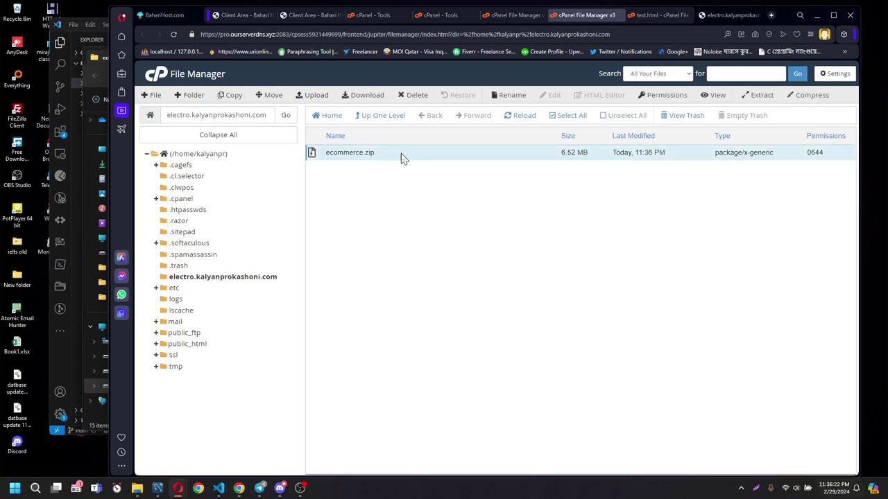
right_click(401, 154)
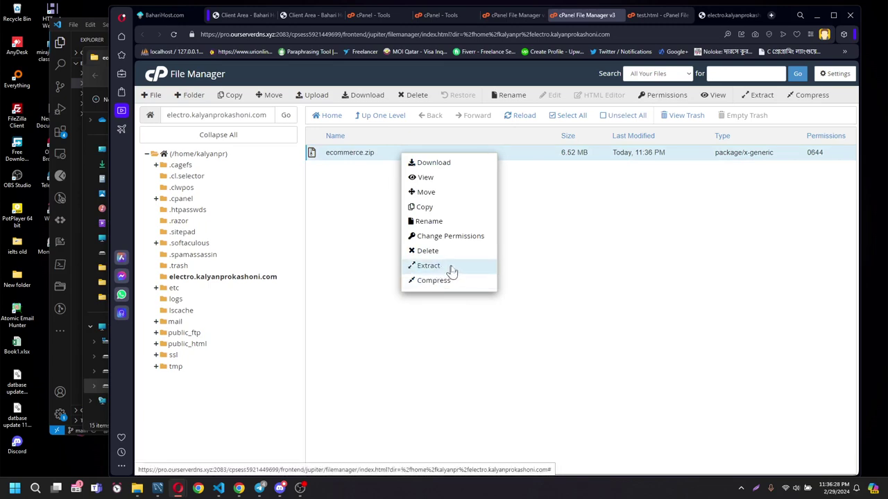
click(451, 269)
click(581, 330)
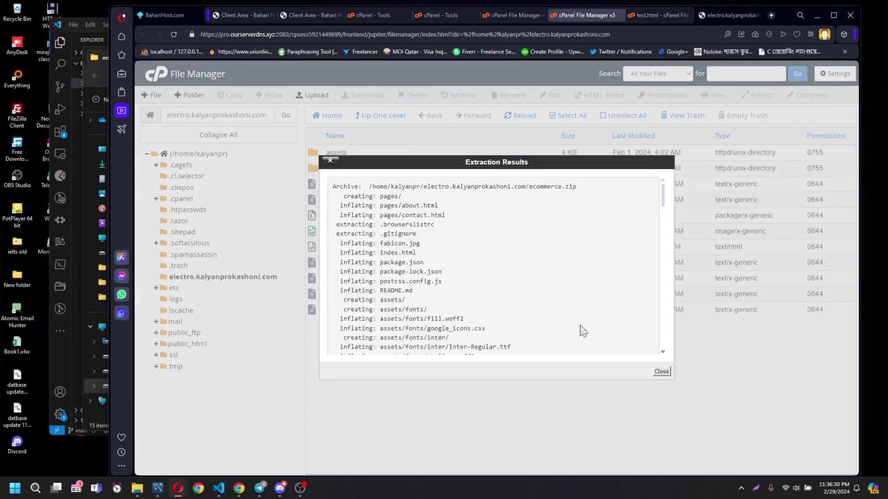
click(662, 372)
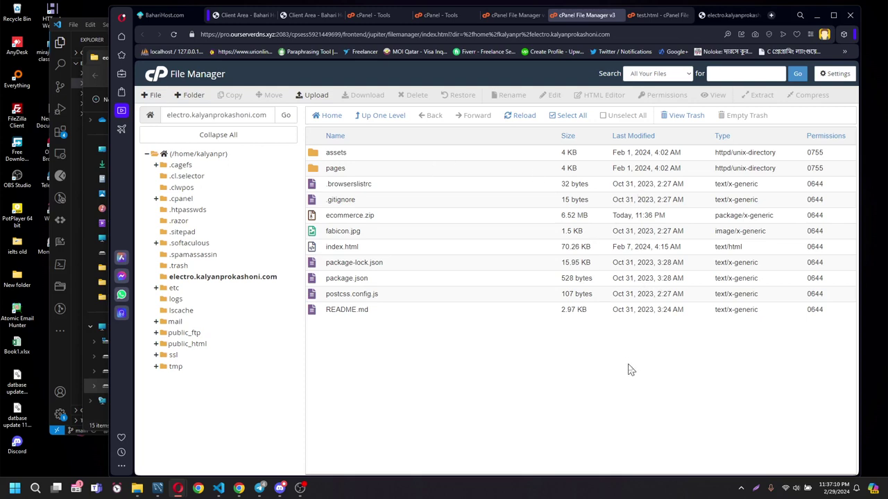
Reload electro.kalyanprokashoni.com until the live Tech Heim store appears, then scroll through its sections.
click(735, 20)
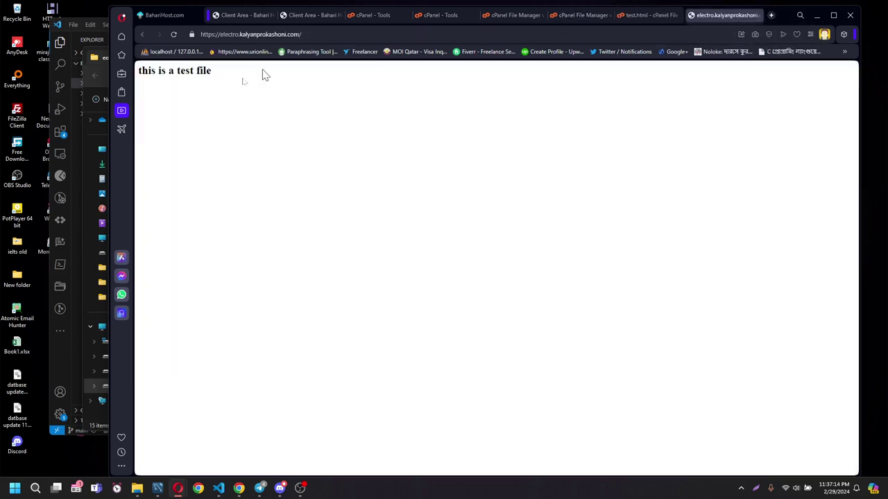
click(174, 35)
click(174, 37)
click(174, 36)
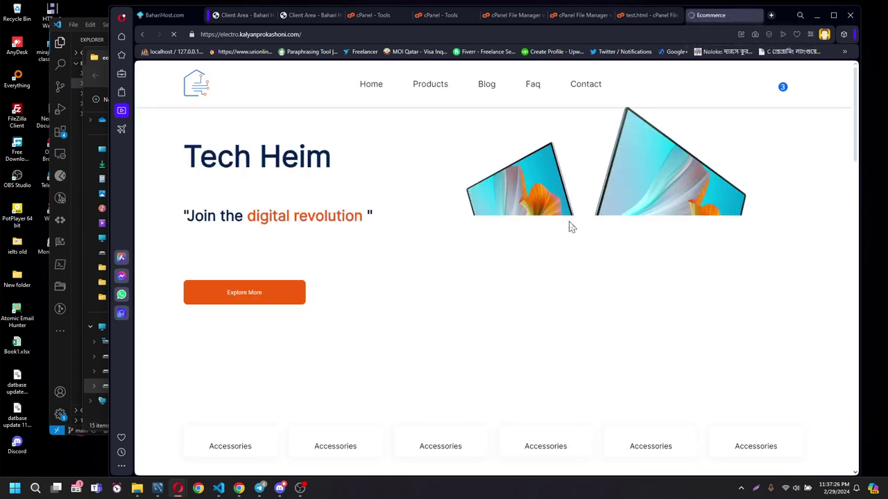
scroll(576, 229, down, 10)
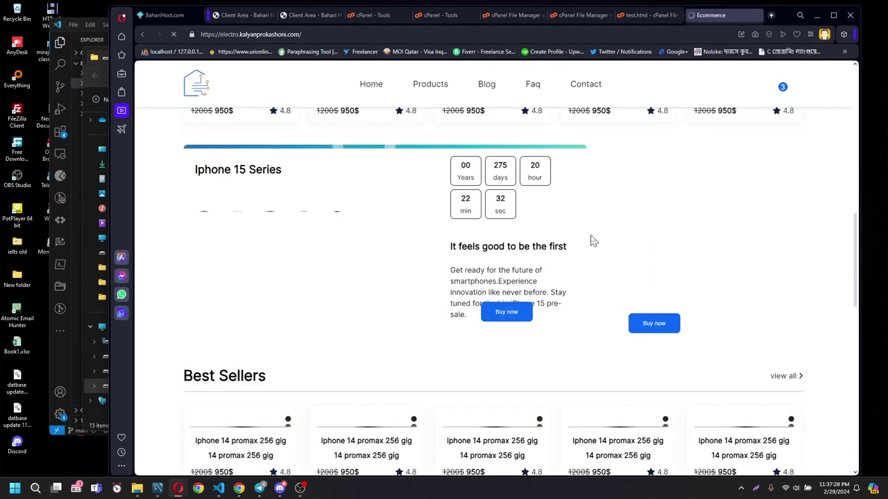
scroll(593, 239, up, 2)
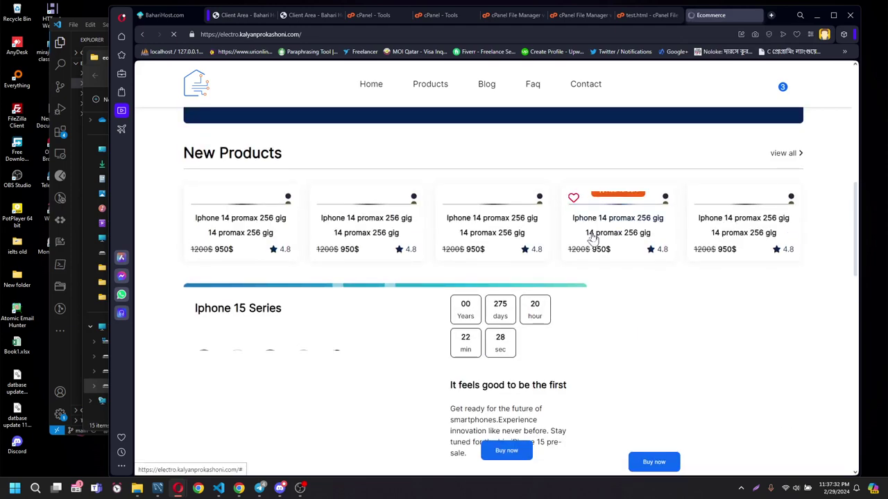
scroll(592, 237, up, 8)
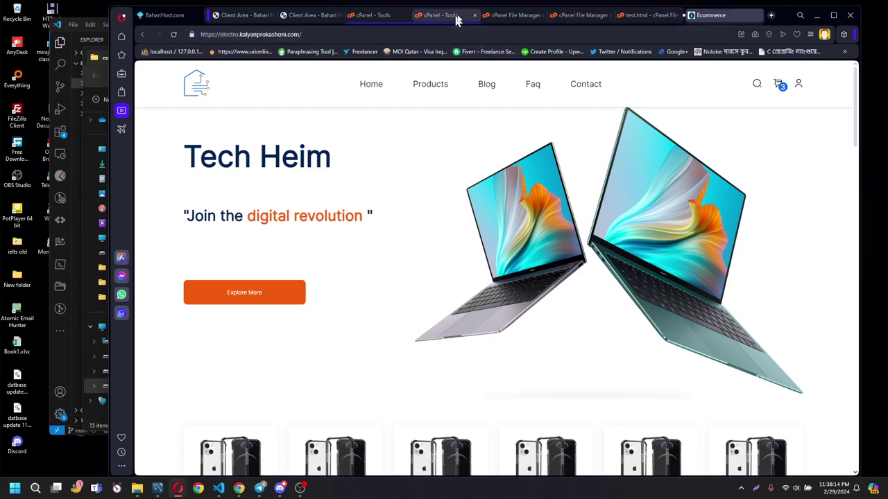
From cPanel Tools, open the shared IP 103.191.241.246 as a web address.
click(499, 16)
click(437, 15)
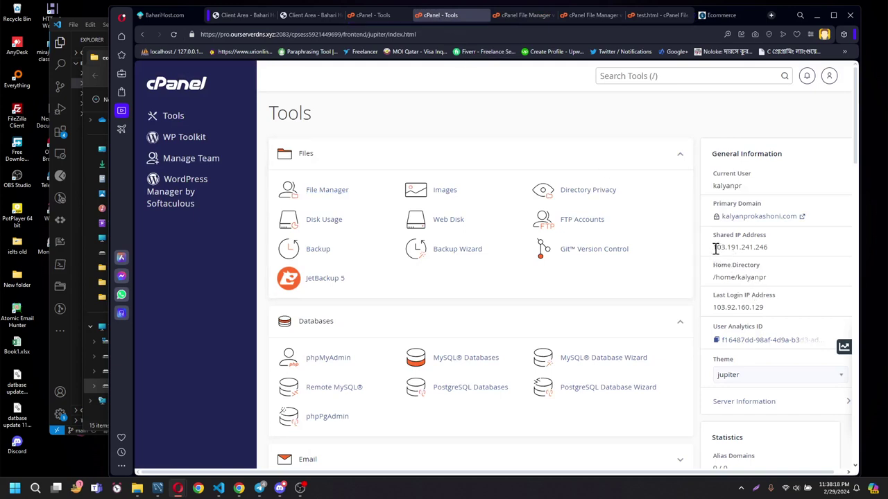
drag(713, 248, 777, 254)
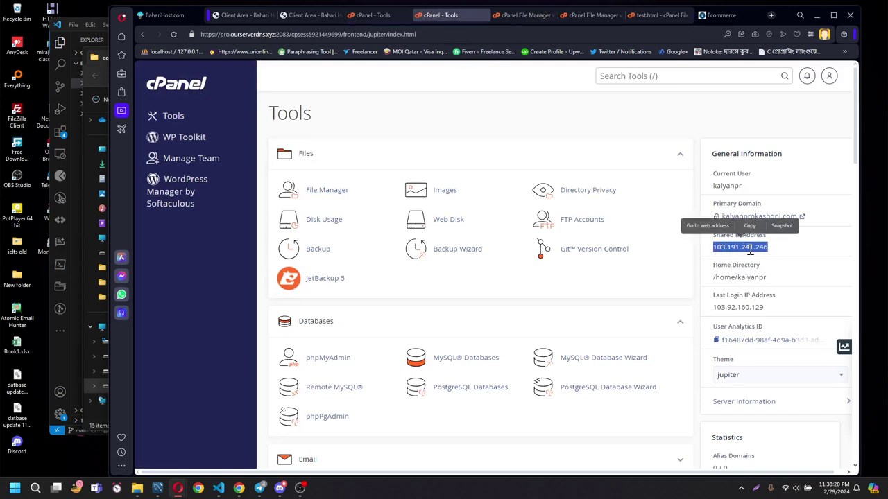
click(716, 227)
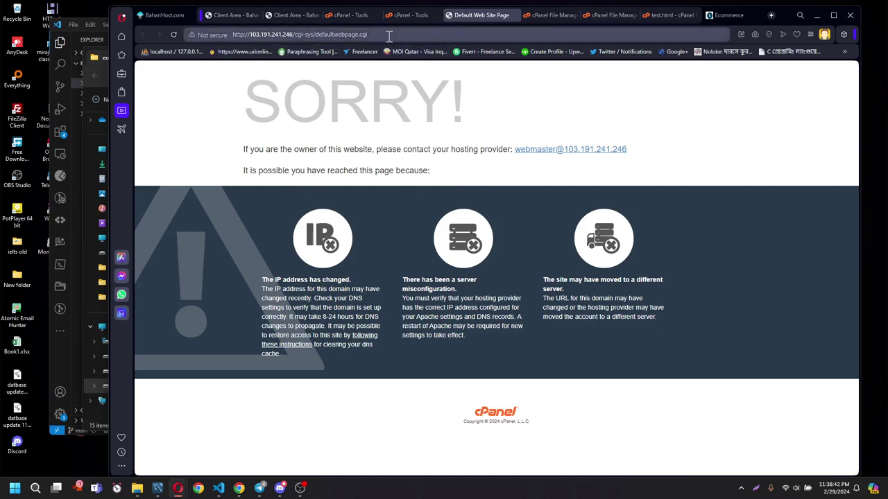
Check the default SORRY! page's address, then close that tab.
click(290, 34)
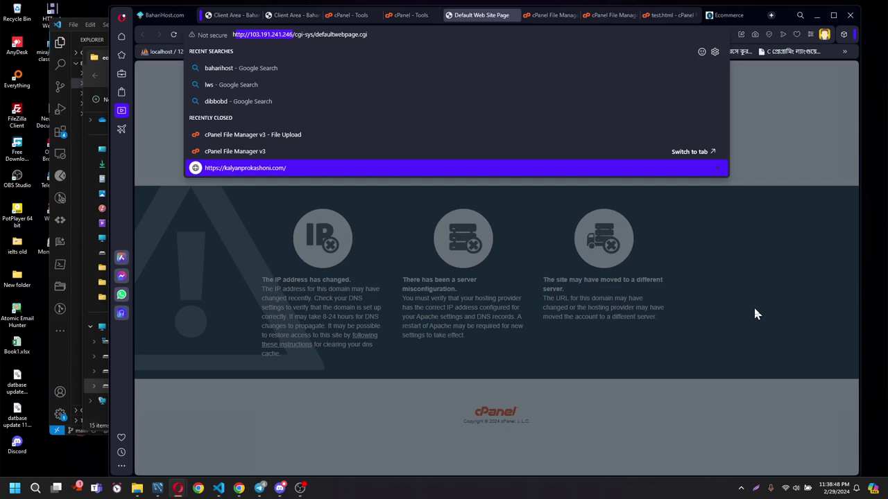
key(Escape)
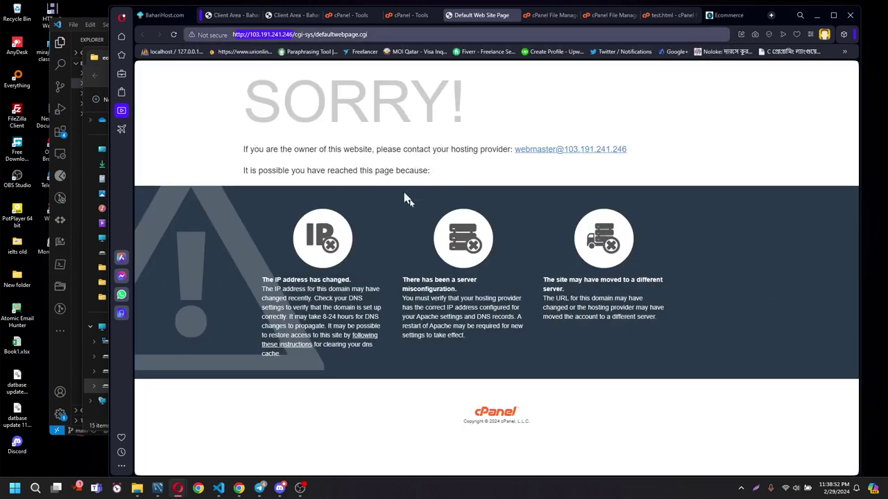
click(515, 17)
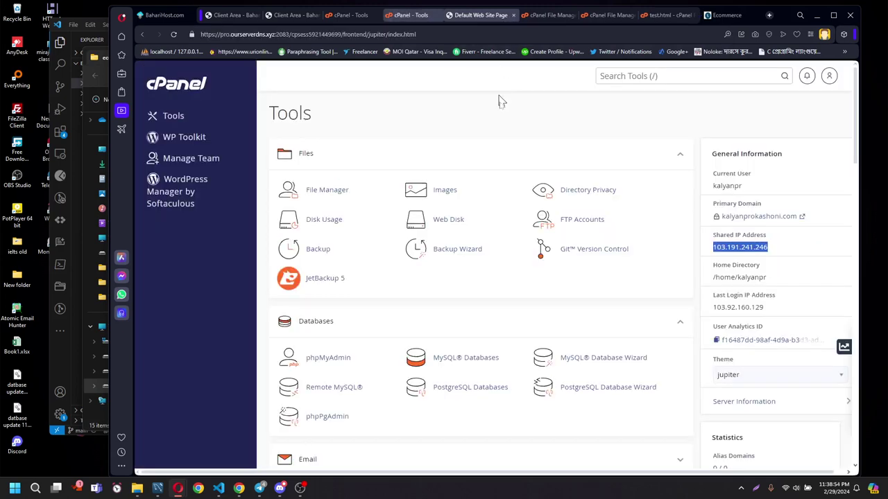
Highlight the shared IP address a few times, then switch to the Bahari Host invoices page.
click(697, 222)
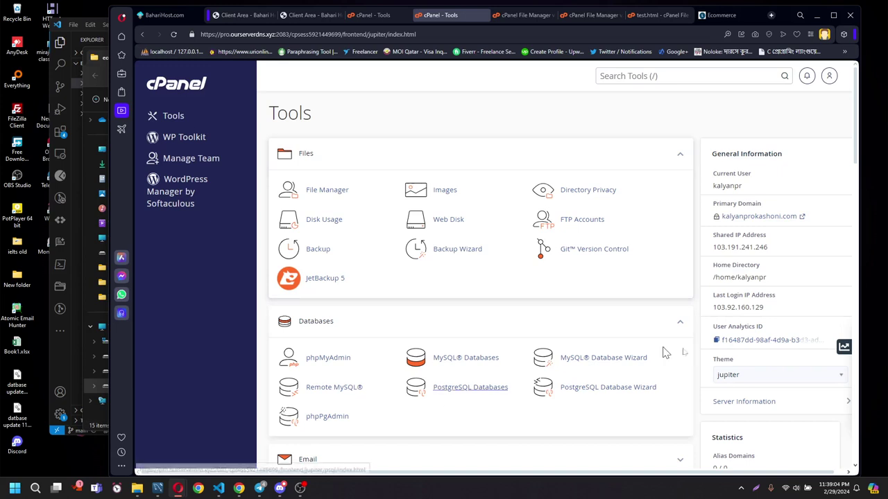
drag(714, 248, 773, 254)
click(784, 255)
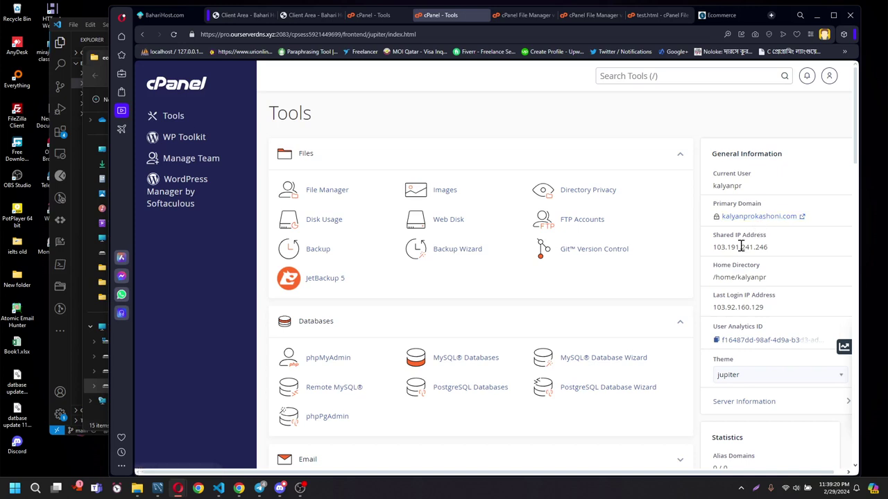
drag(714, 247, 776, 253)
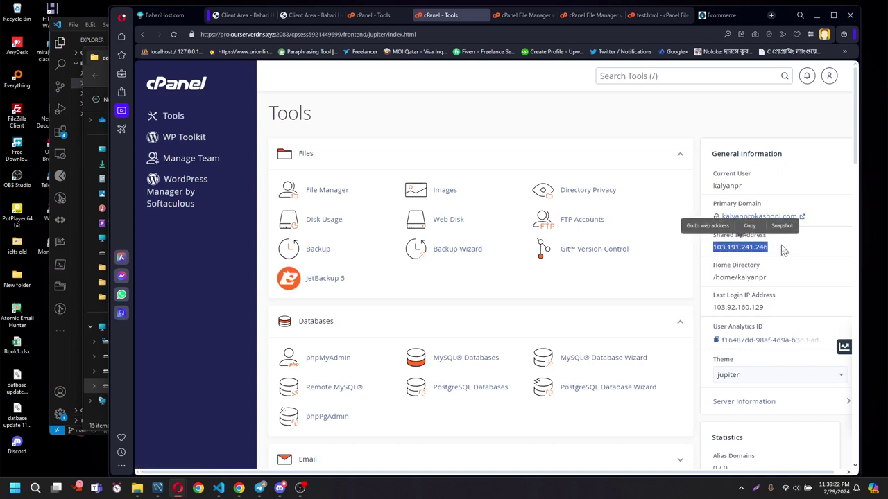
click(784, 252)
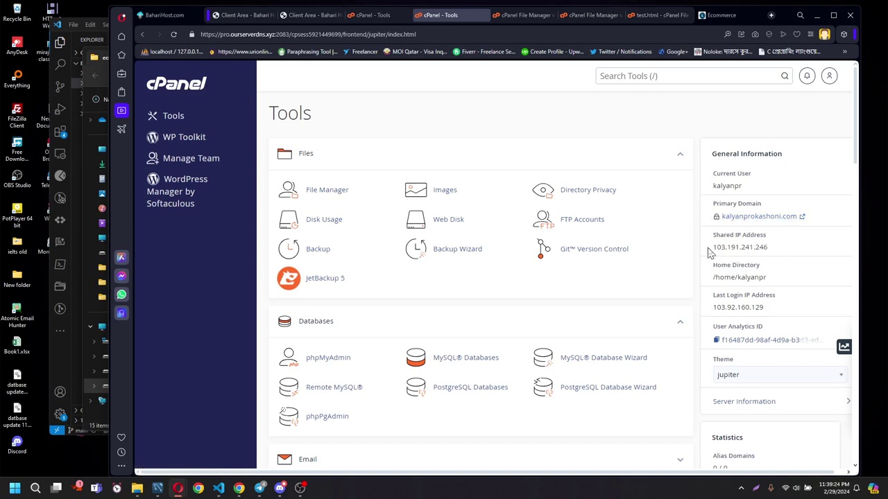
drag(711, 248, 776, 251)
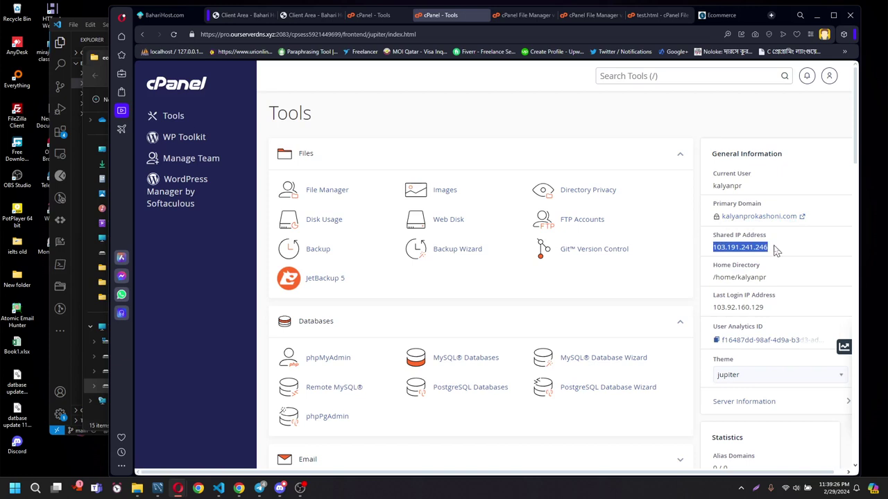
click(694, 311)
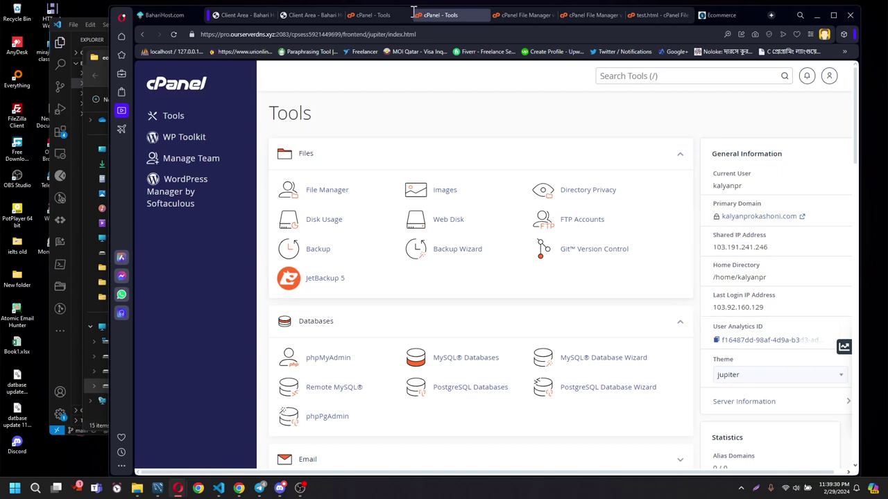
click(253, 15)
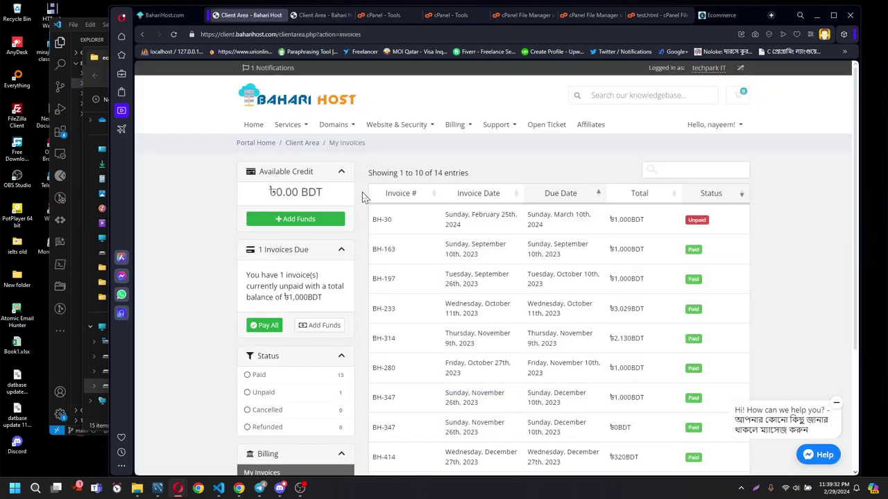
Search BahariHost for habijabi.com and review the alternative extension prices like .xyz.
click(166, 15)
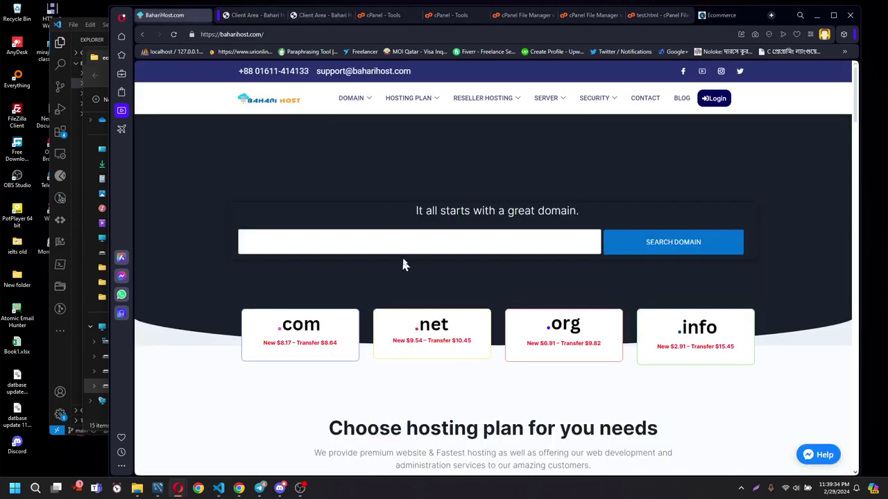
click(394, 239)
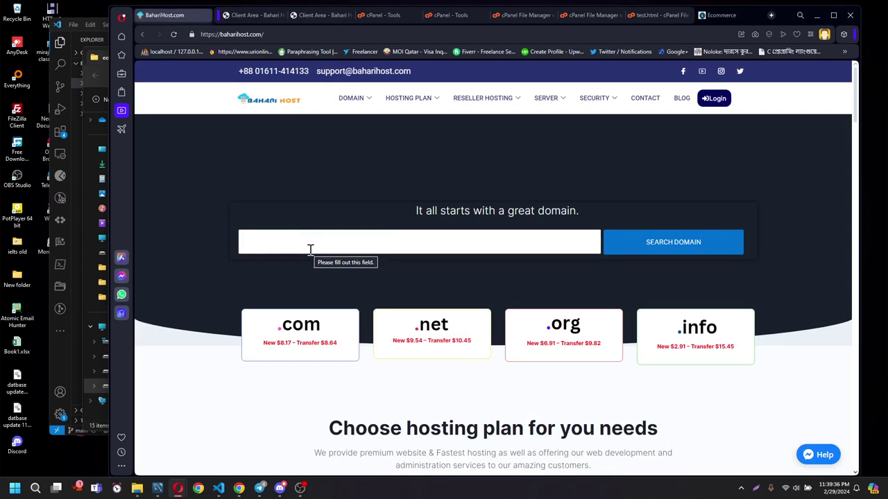
text(hab)
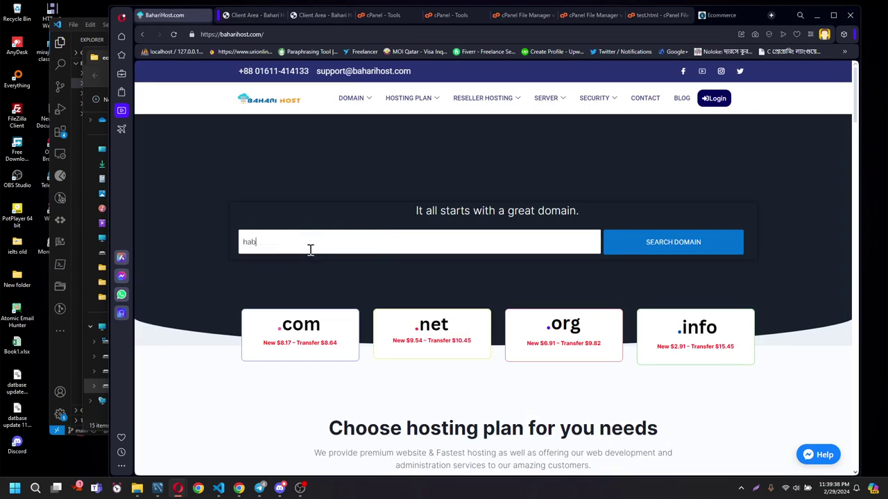
text(ijabi)
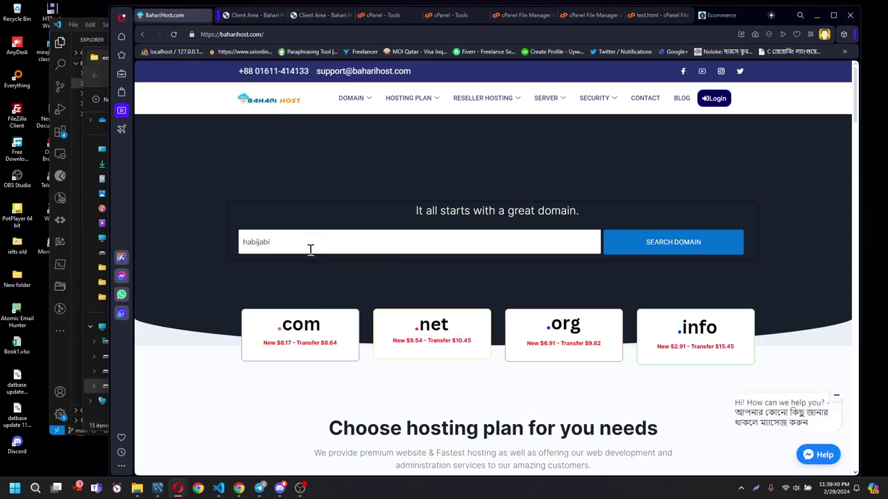
text(.com)
key(Return)
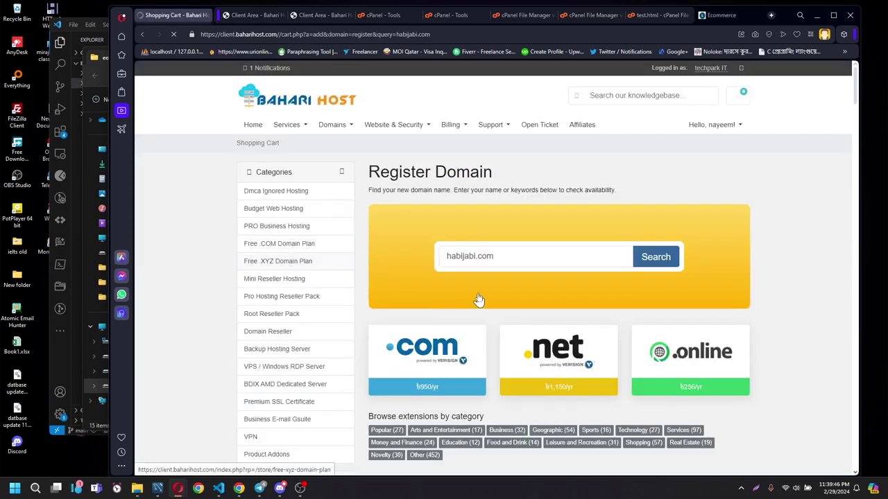
scroll(478, 301, down, 2)
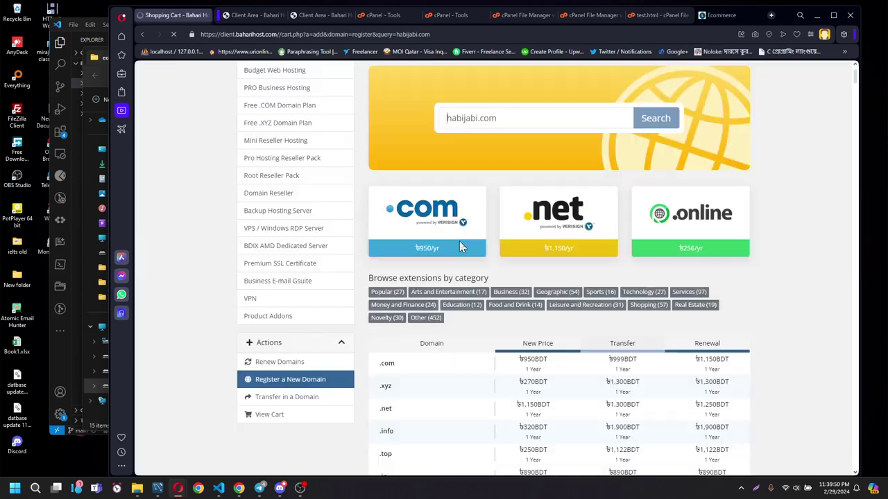
drag(414, 255, 487, 263)
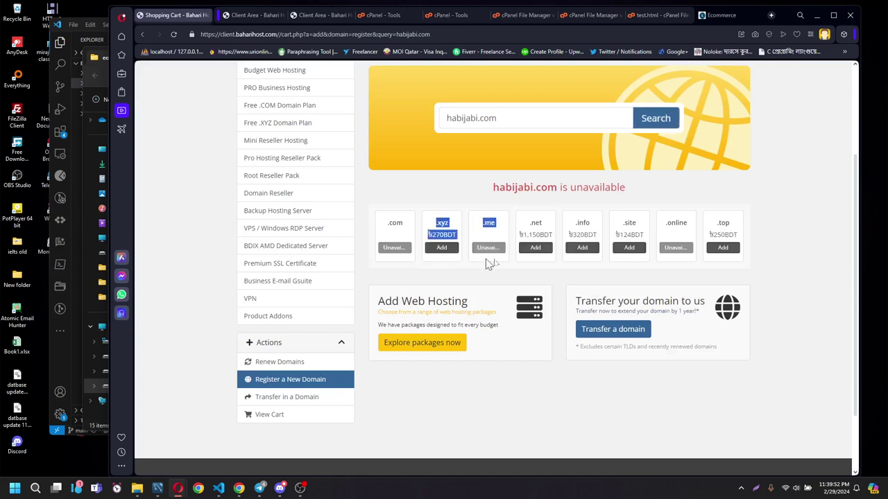
click(555, 199)
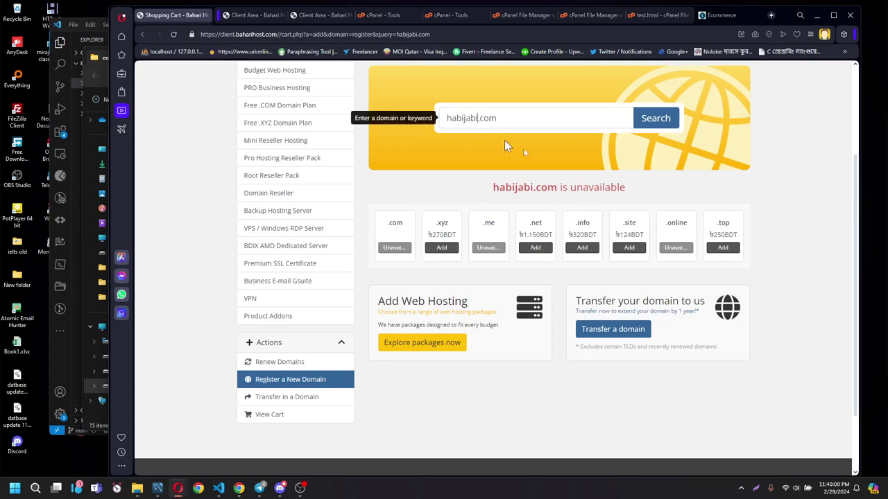
Search habijabi2.com and note its ৳950 BDT registration price.
text(2)
click(654, 117)
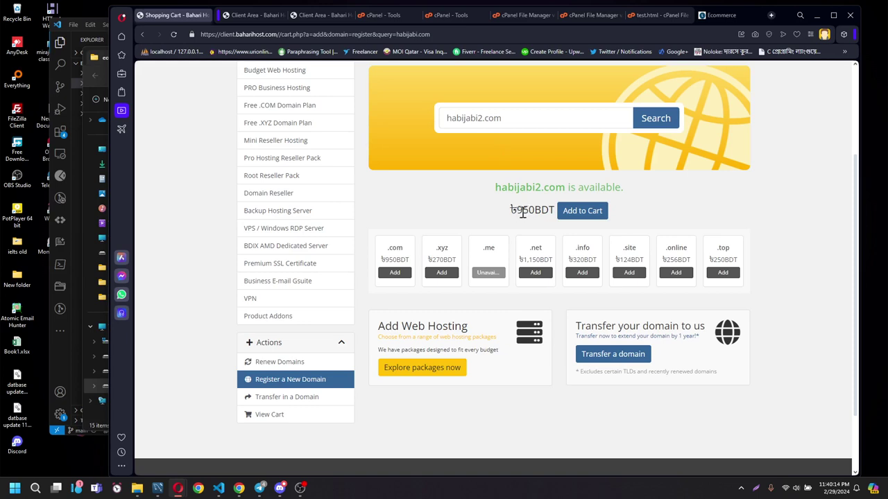
drag(516, 211, 535, 214)
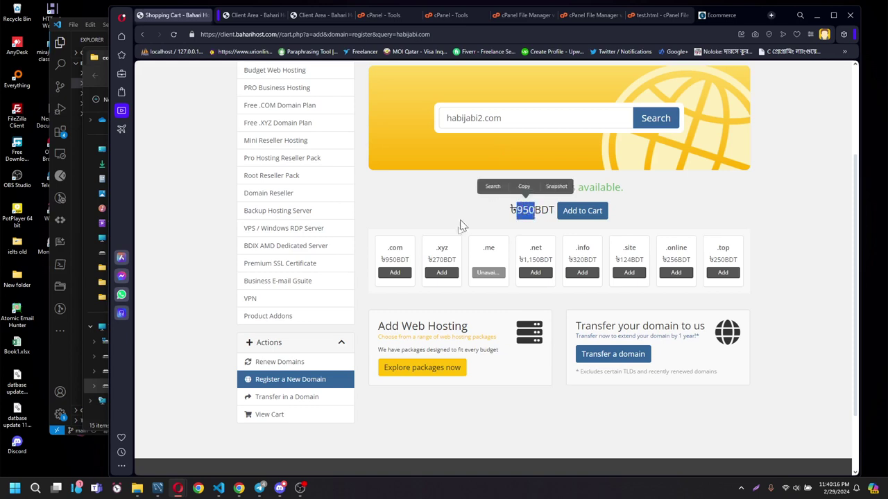
Open the Free .COM Domain Plan category and note the ৳1,499BDT Personal Pack price.
click(283, 113)
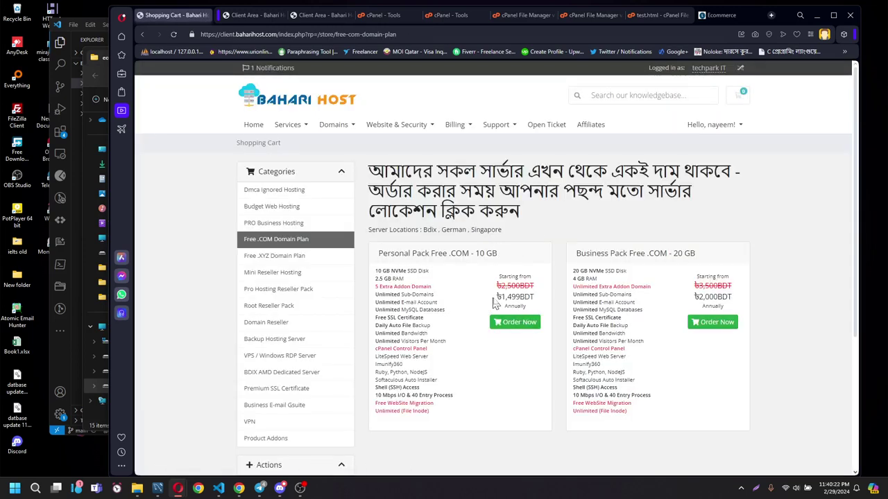
drag(497, 297, 542, 308)
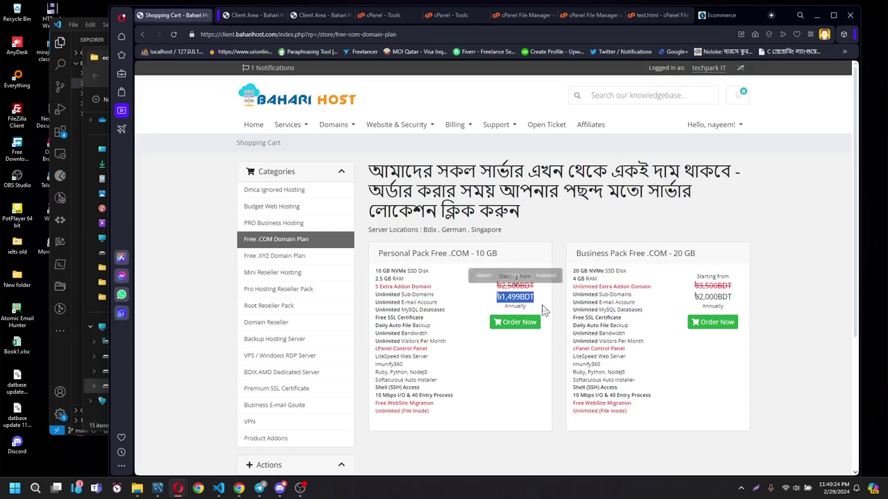
click(567, 318)
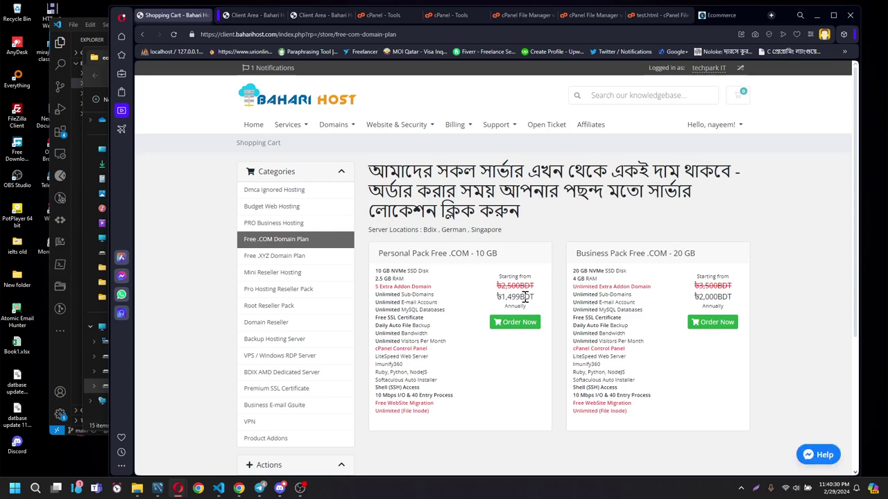
Browse the Budget Web Hosting plans, checking the 5 GB plan's discounted price.
click(264, 209)
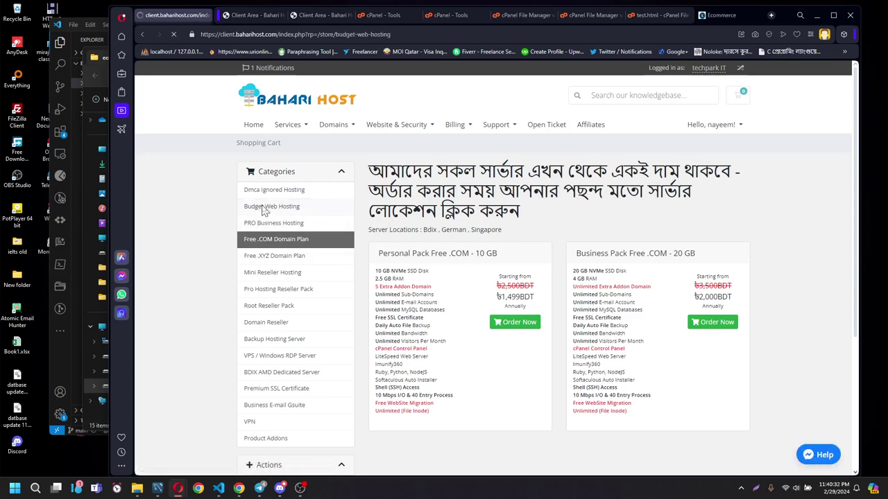
scroll(476, 274, down, 1)
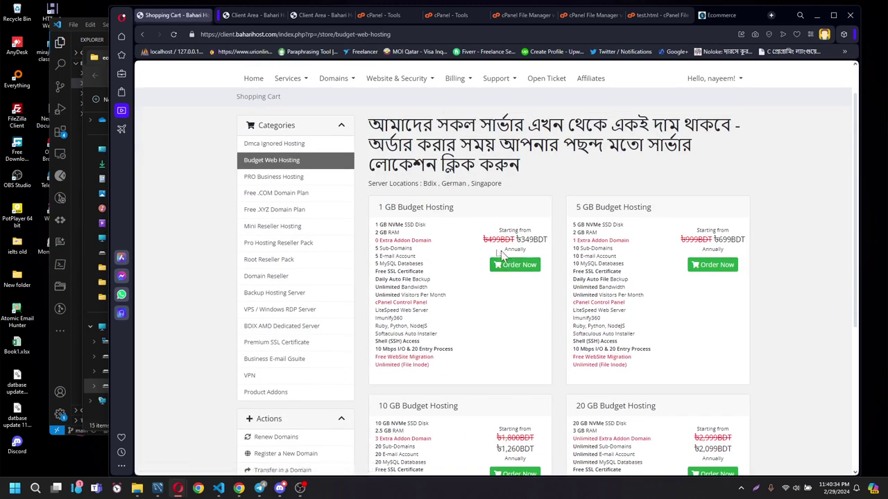
scroll(487, 229, down, 1)
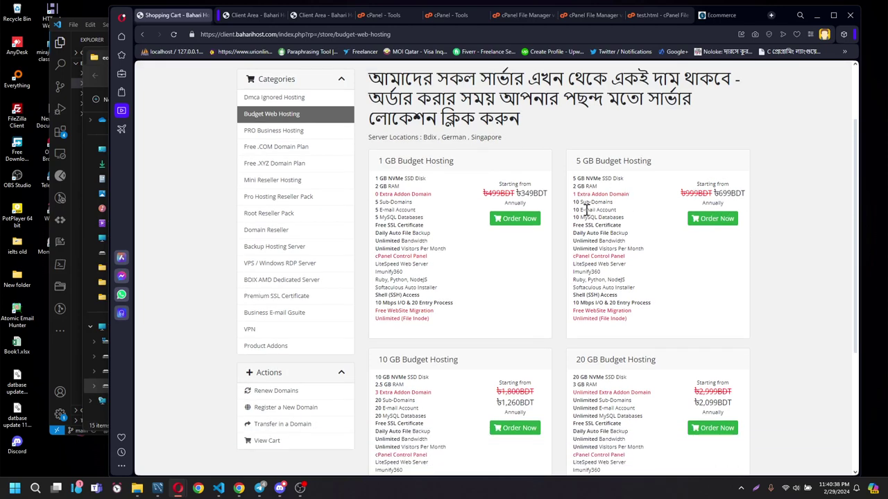
scroll(631, 195, down, 2)
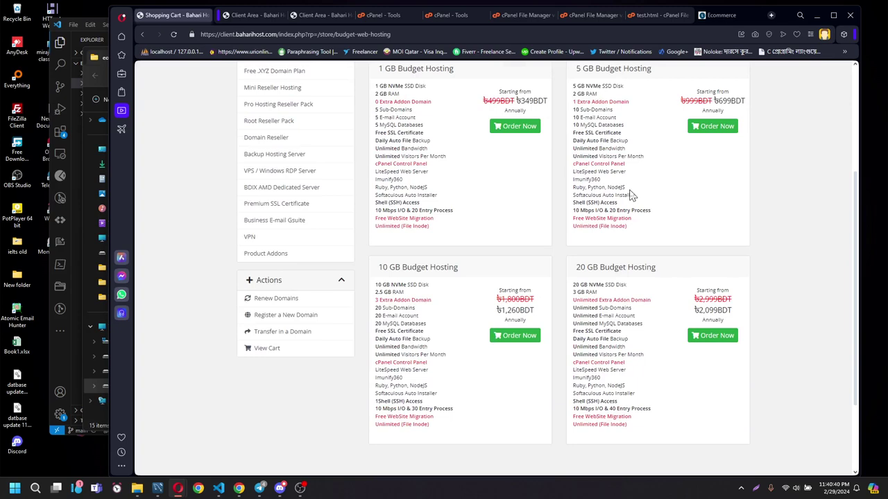
scroll(638, 188, up, 2)
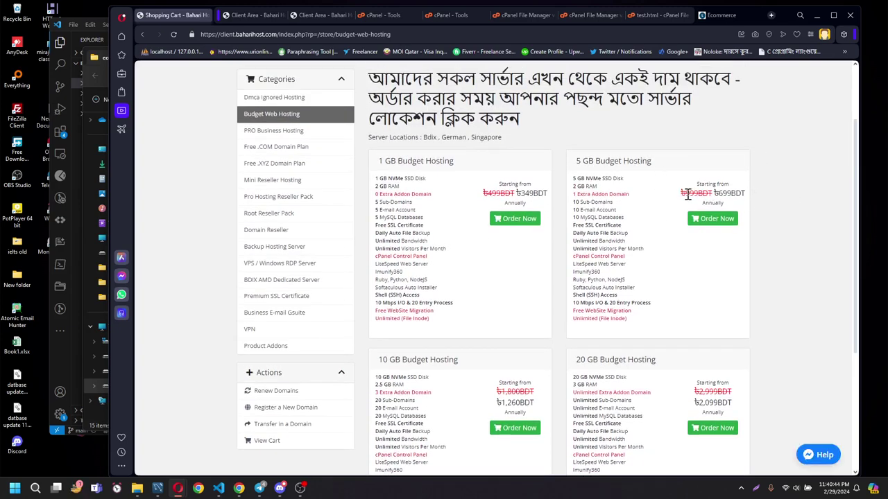
drag(687, 195, 711, 197)
click(780, 238)
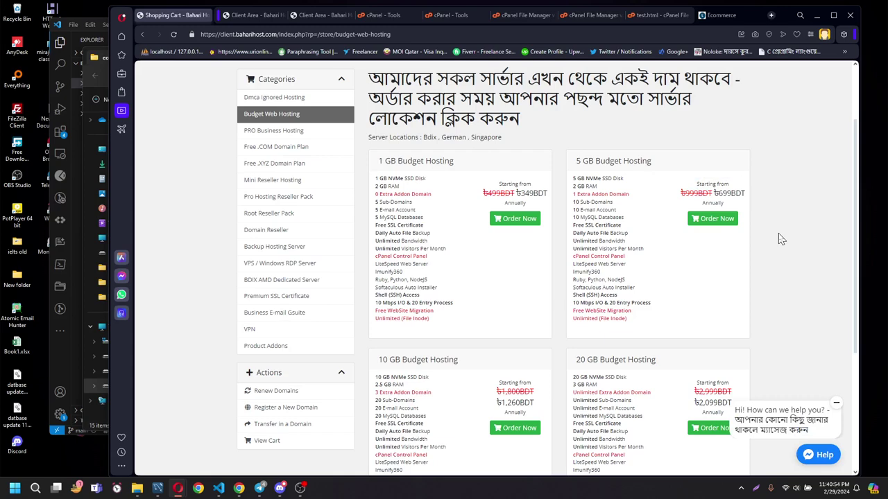
scroll(797, 267, up, 2)
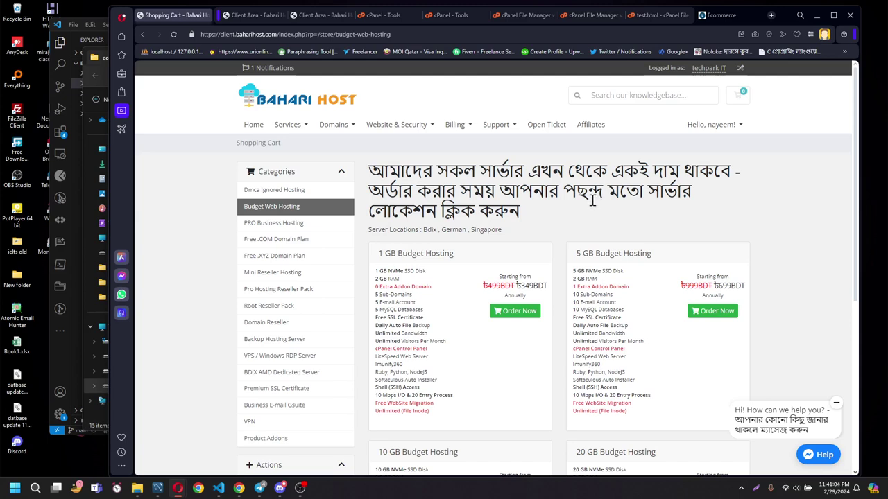
Return to the Bahari Host portal home, select its URL, and bring the Discord voice call forward.
click(285, 104)
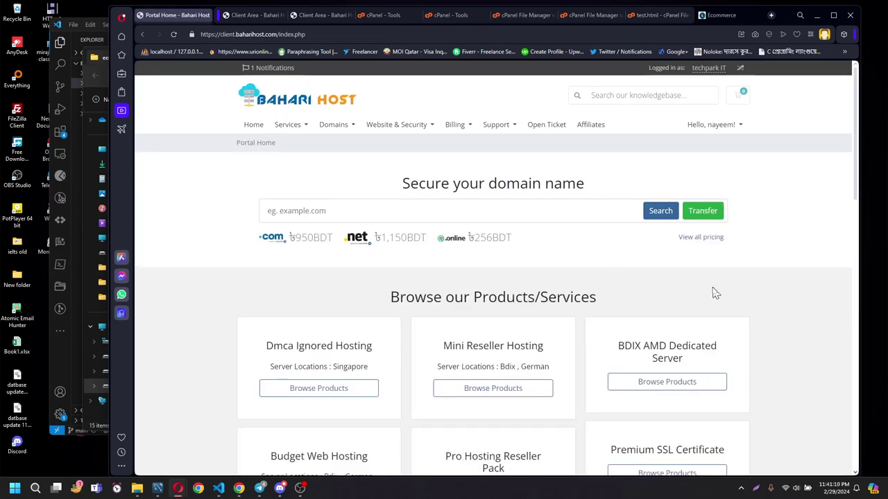
scroll(737, 242, down, 2)
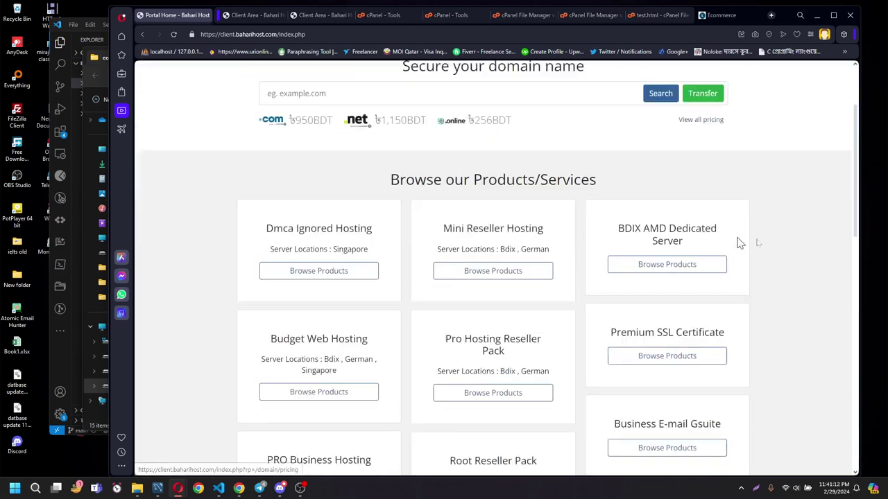
scroll(812, 259, up, 2)
scroll(816, 261, up, 1)
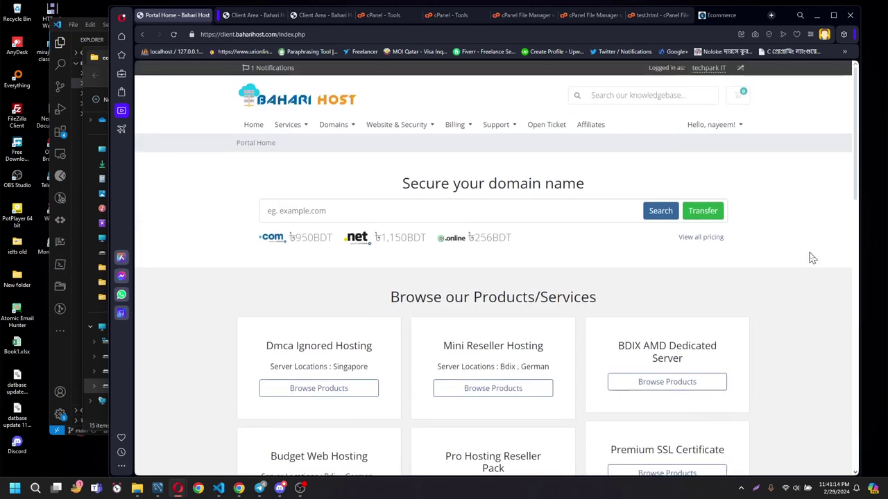
click(323, 34)
key(ctrl+c)
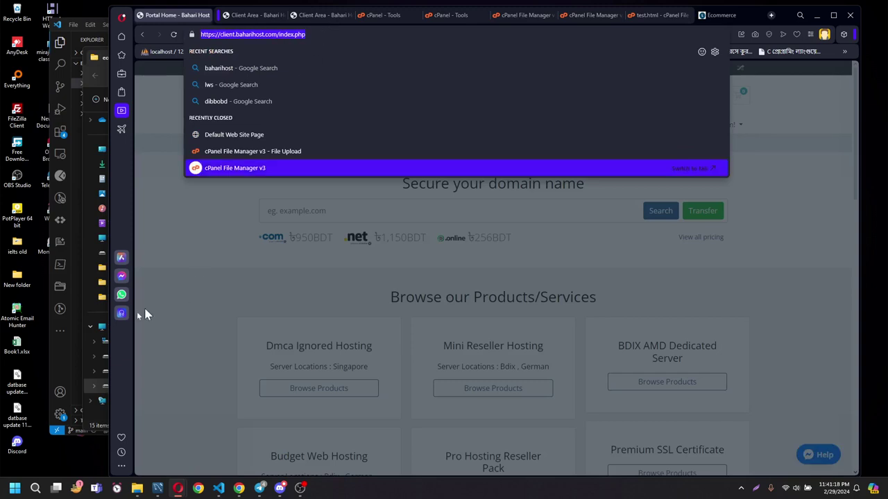
click(279, 489)
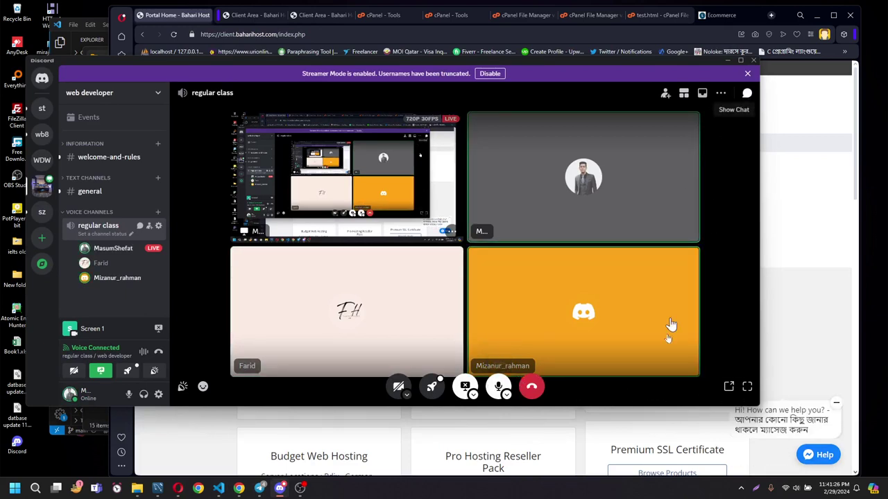
Post the client.baharihost.com portal link in the Discord voice channel's text chat.
click(748, 94)
key(ctrl+v)
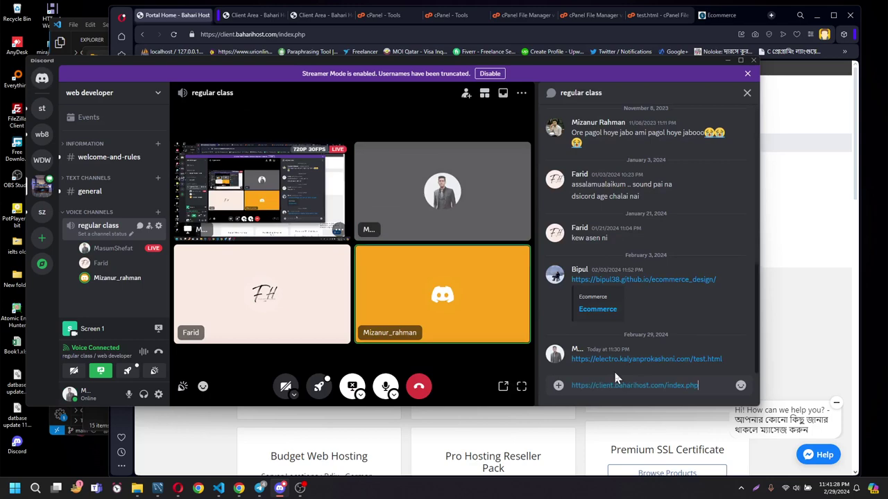
key(Return)
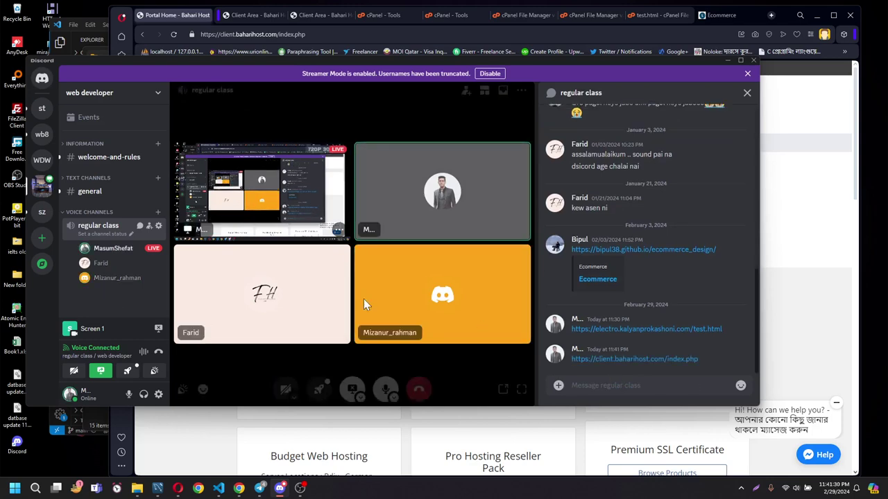
click(814, 218)
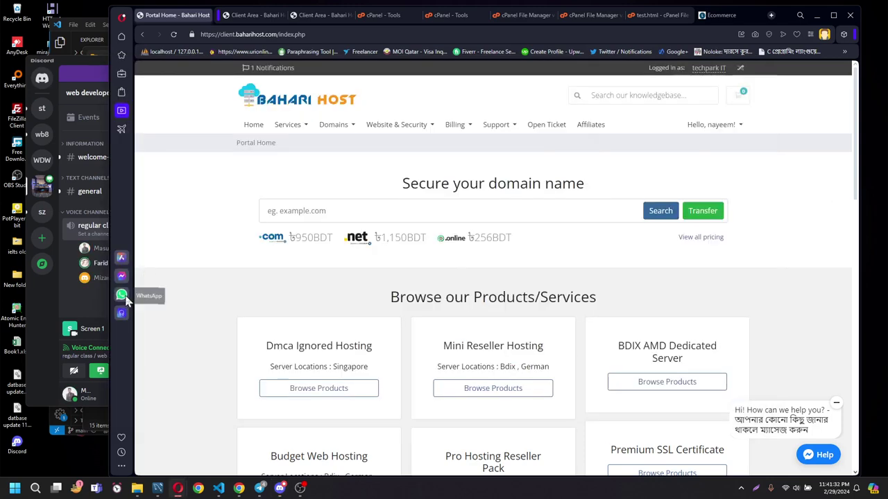
Send the same portal link to the We dev WhatsApp group, then close the chat panel.
click(121, 295)
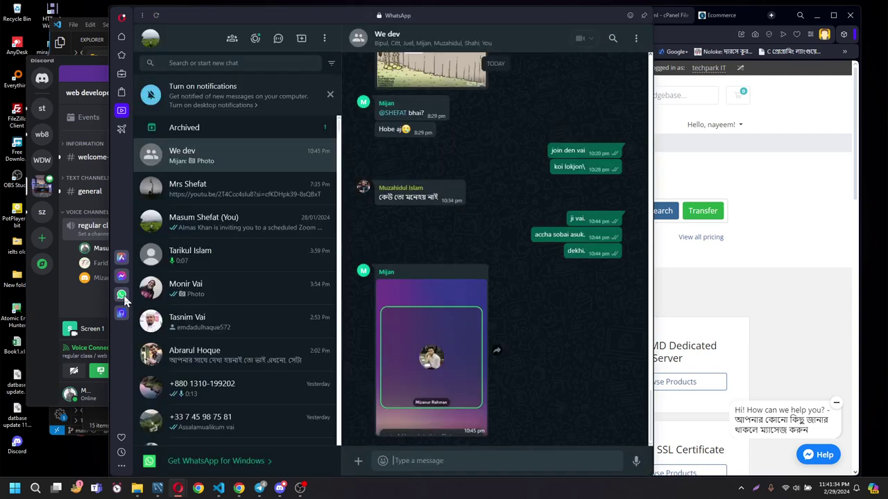
key(ctrl+v)
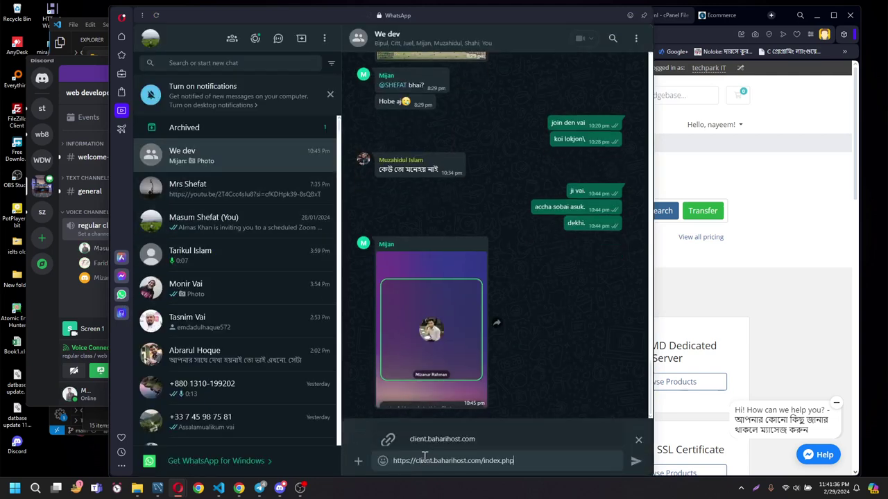
key(ctrl+z)
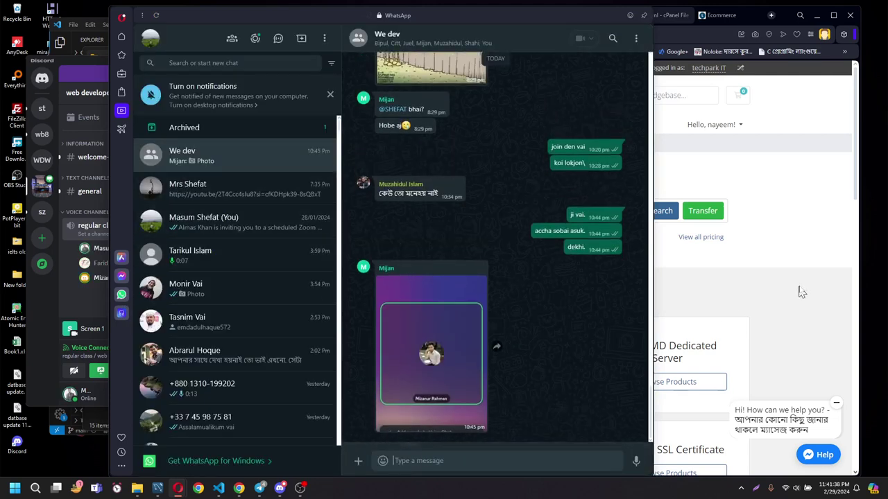
key(ctrl+v)
key(Return)
click(803, 286)
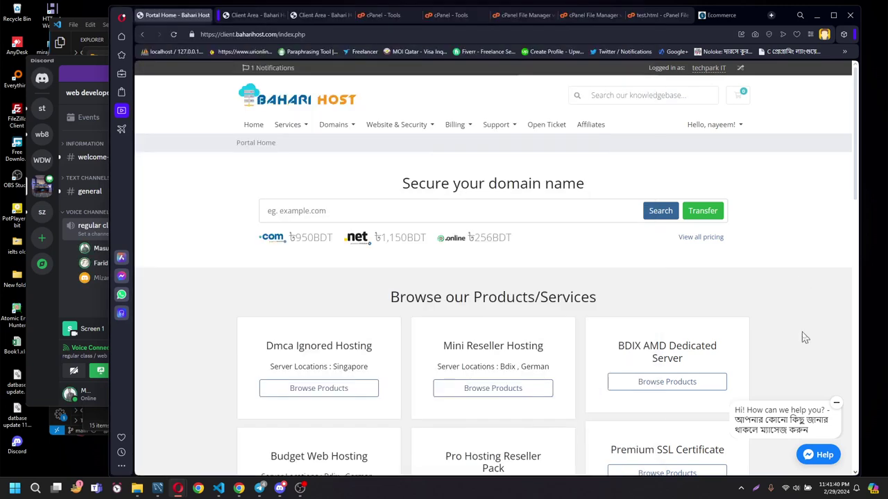
Look over the invoices and hosting service details, then go back to the Budget Web Hosting plans.
scroll(593, 314, down, 3)
scroll(594, 316, down, 2)
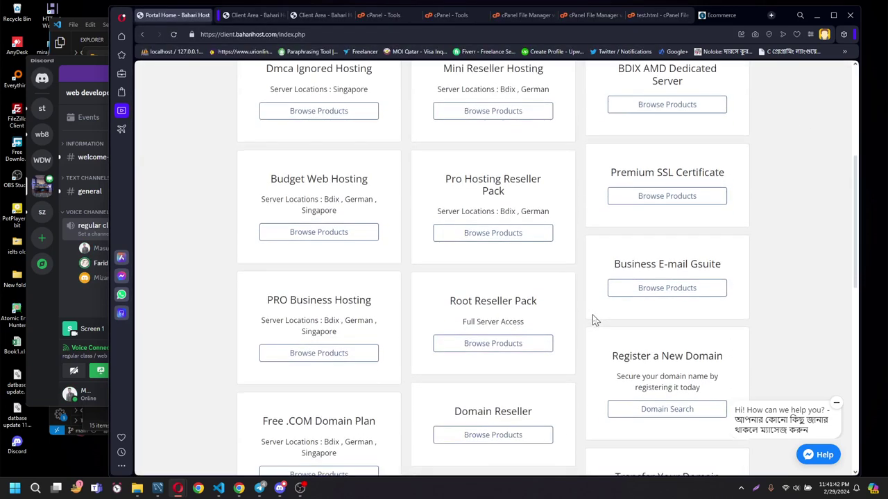
scroll(592, 317, up, 5)
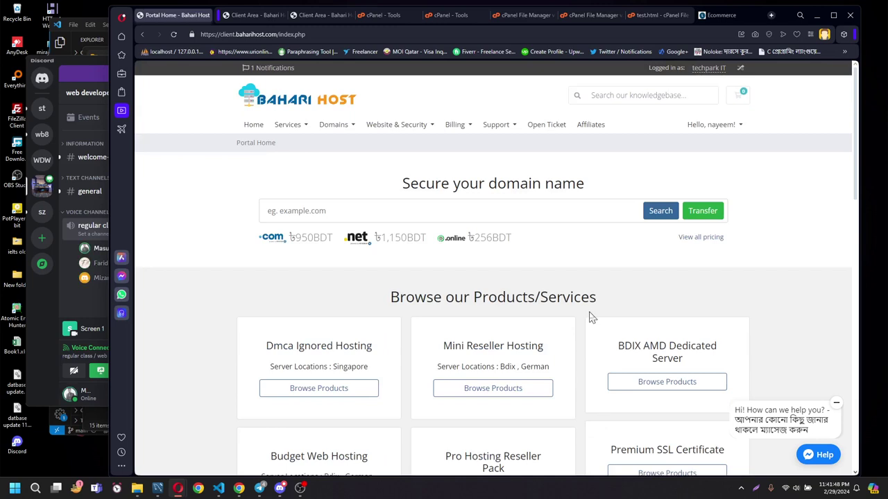
click(251, 15)
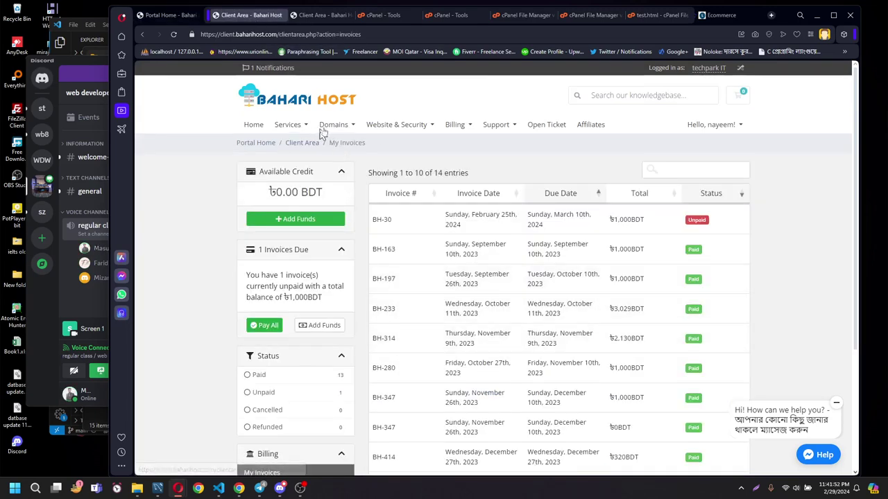
click(321, 15)
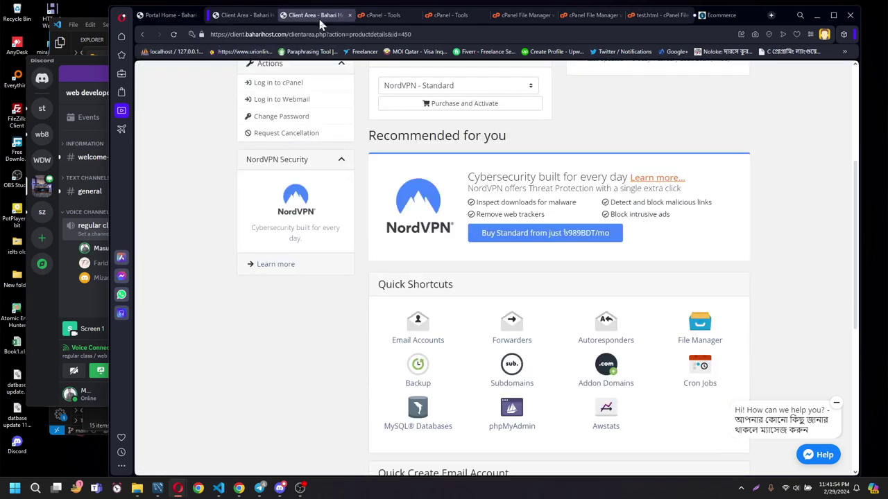
click(232, 17)
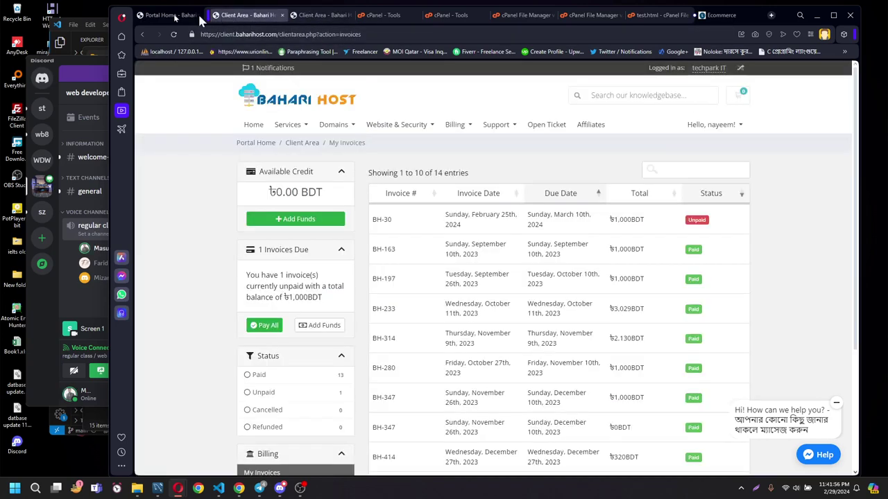
click(173, 15)
click(143, 35)
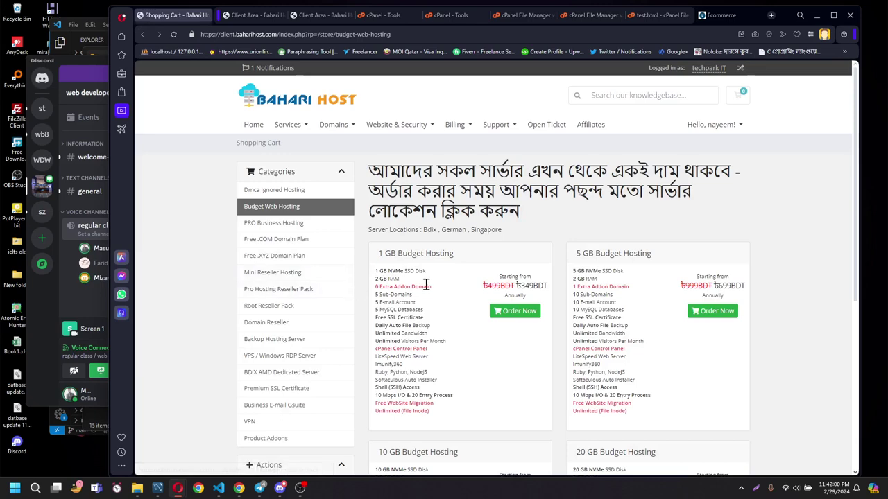
Highlight the ৳349 price of the 1 GB Budget Web Hosting plan.
scroll(428, 284, down, 1)
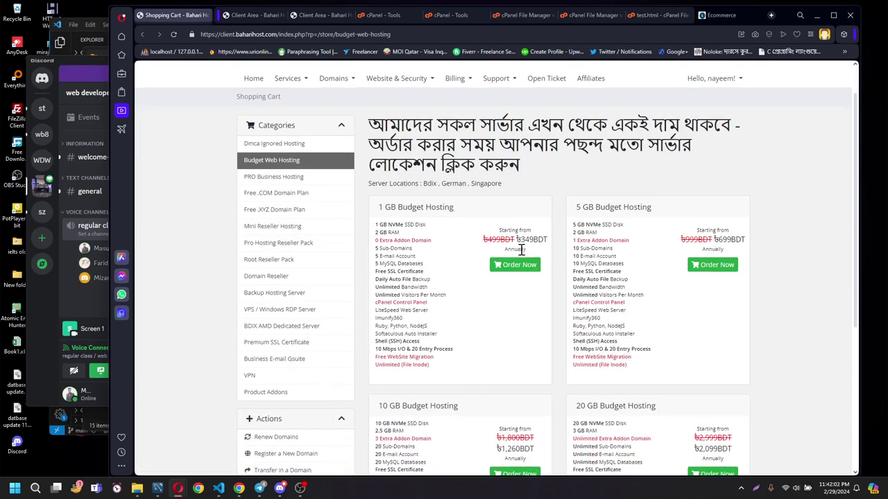
drag(522, 239, 535, 242)
click(550, 253)
Open the Free .COM Domain Plan category and review its Bengali pricing heading and packs.
click(287, 196)
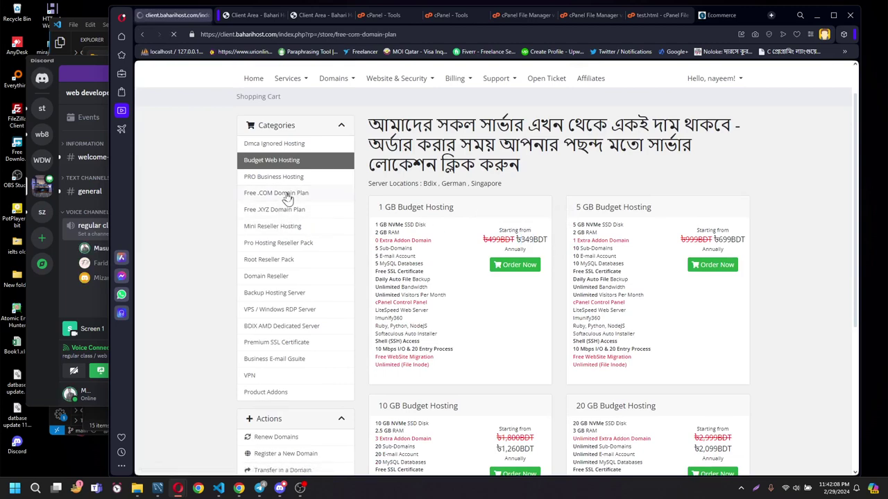
scroll(499, 281, down, 2)
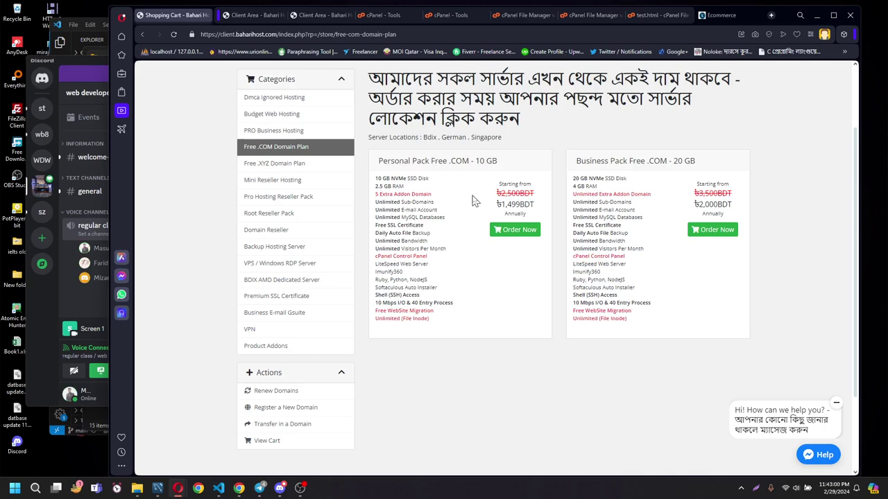
scroll(472, 200, up, 2)
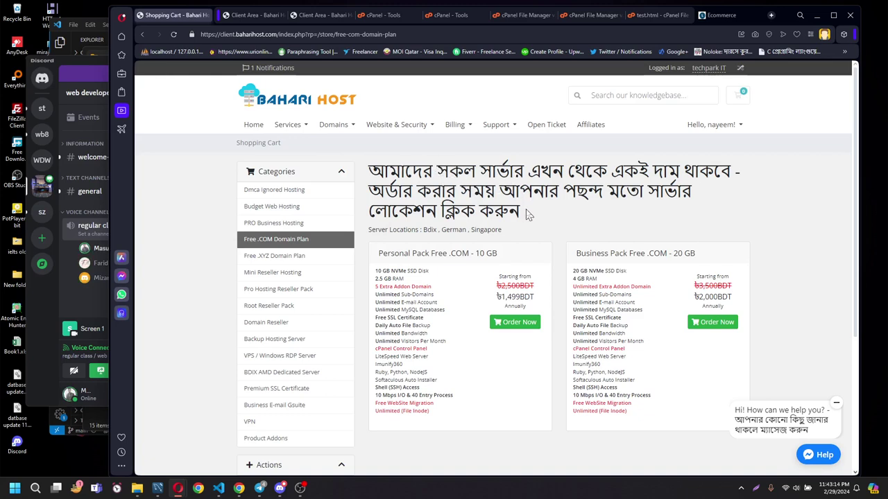
drag(528, 217, 369, 168)
click(552, 220)
Start ordering Personal Pack Free .COM – 10 GB to see its domain field, then return home.
click(522, 326)
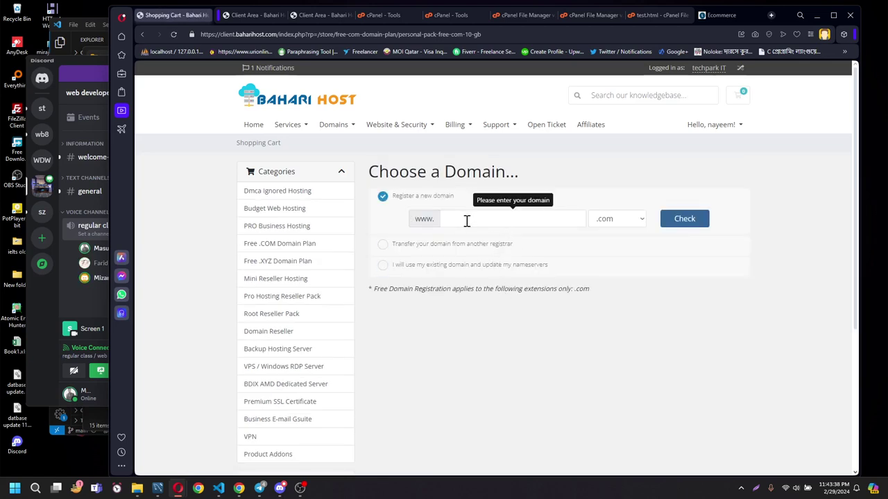
click(469, 220)
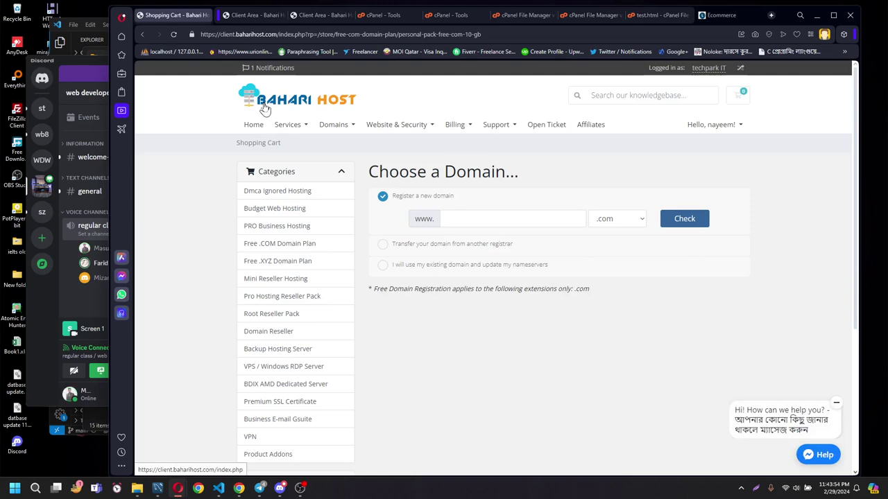
click(264, 109)
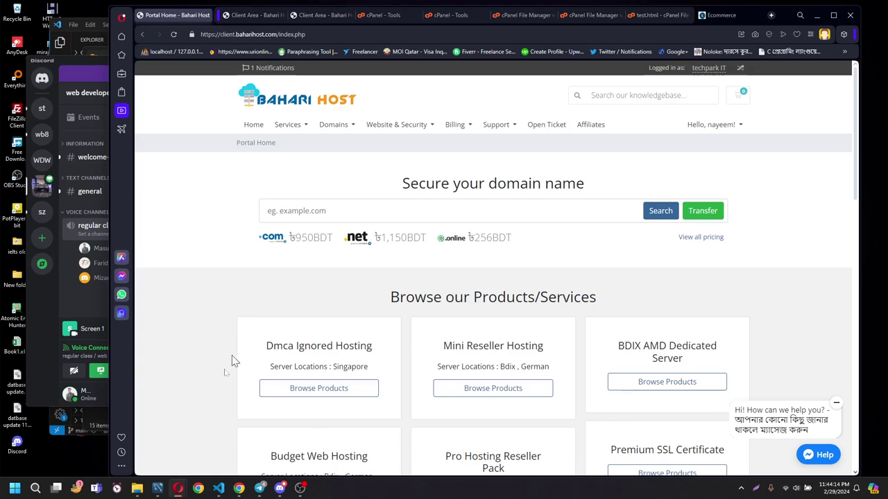
Bring VS Code's _navbar.scss forward, leaving package-lock.json's menu unused, and show line 1's header rule.
mouse_move(219, 488)
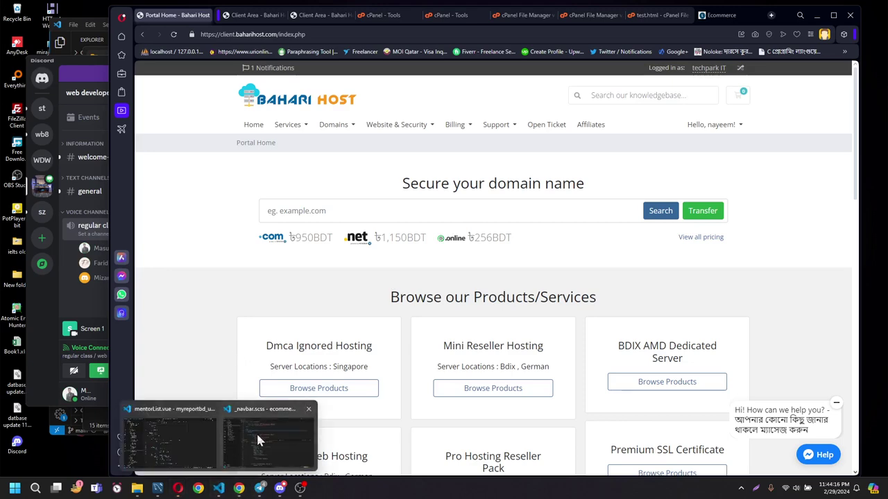
click(262, 431)
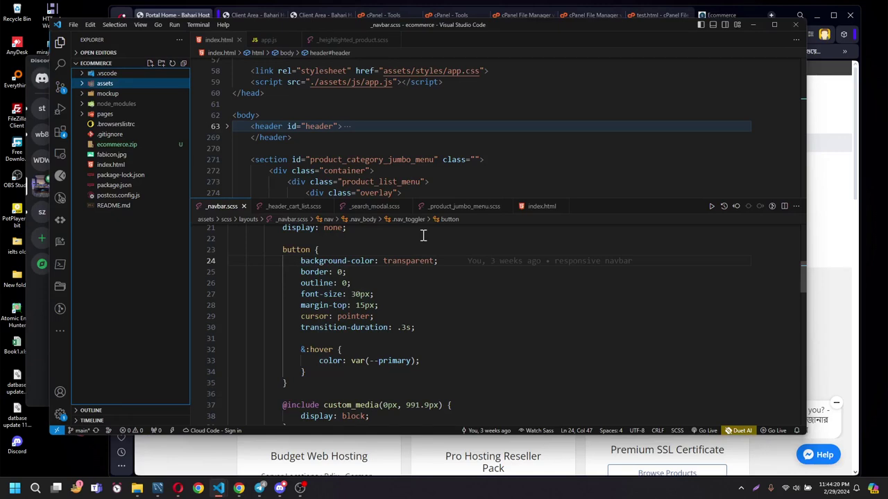
right_click(135, 174)
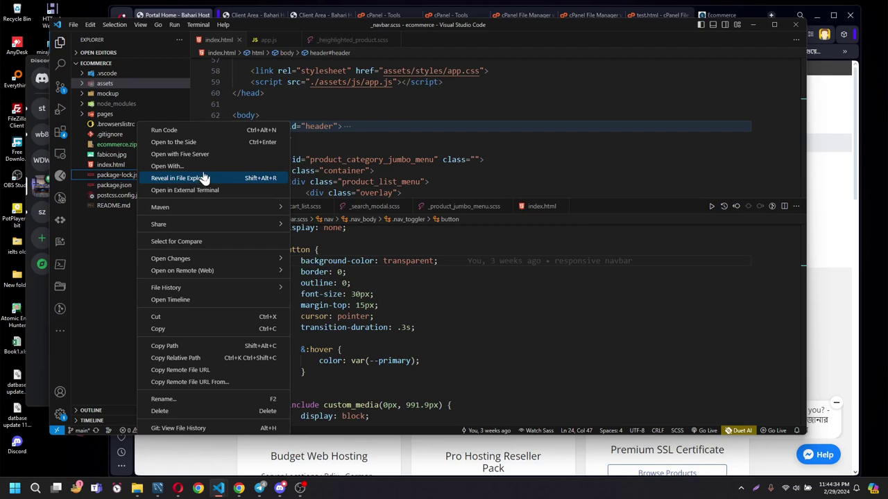
click(95, 265)
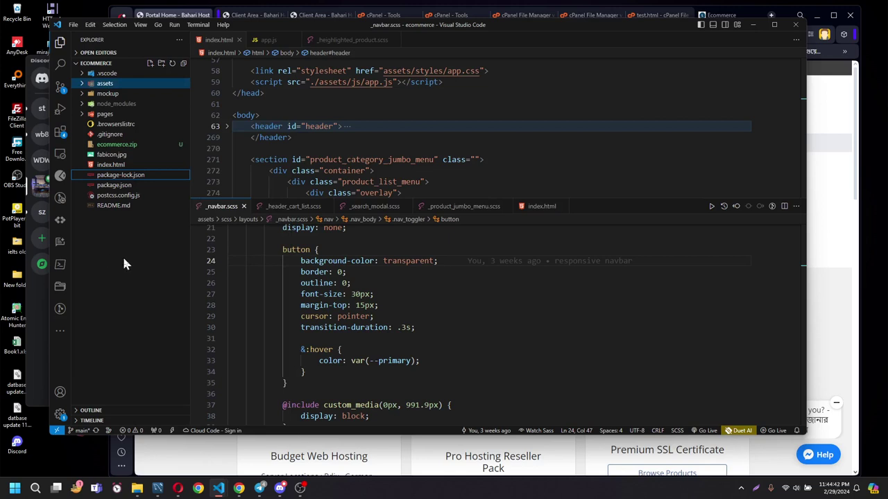
click(127, 264)
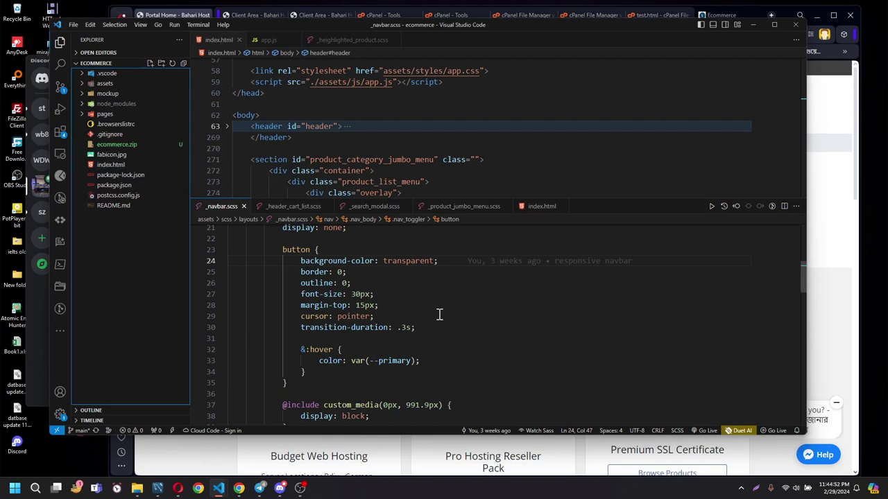
scroll(439, 313, up, 3)
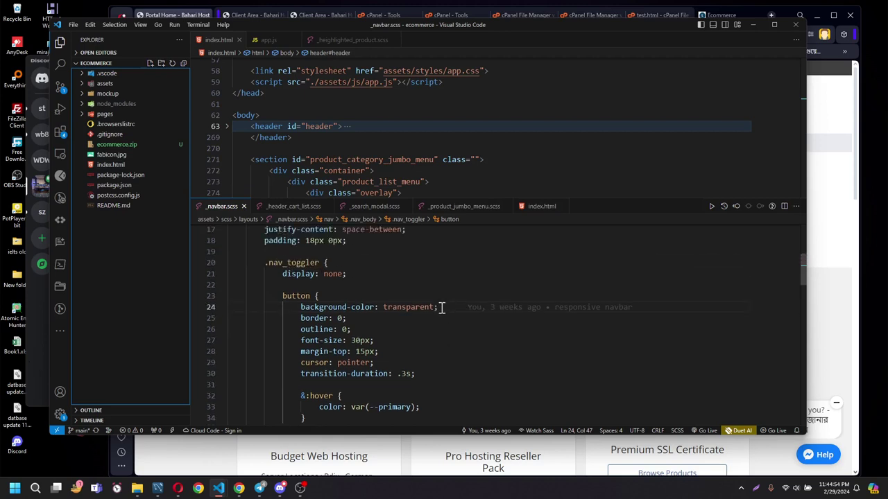
scroll(439, 308, up, 3)
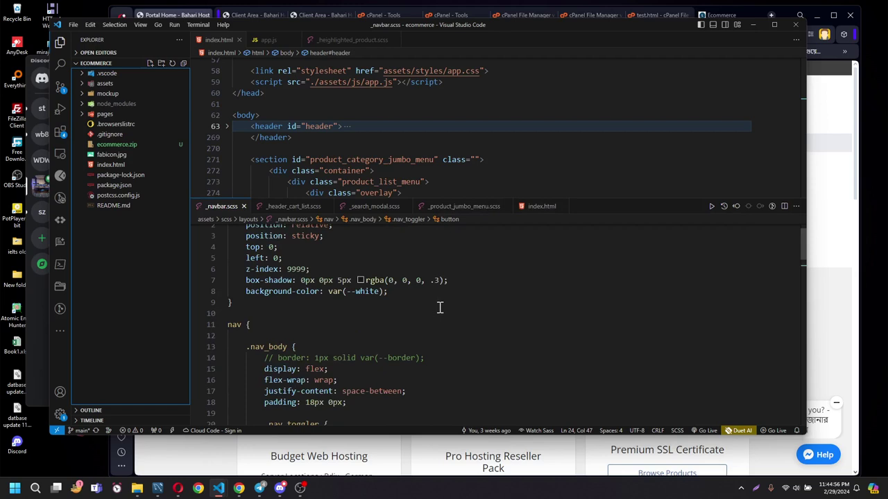
scroll(439, 307, up, 1)
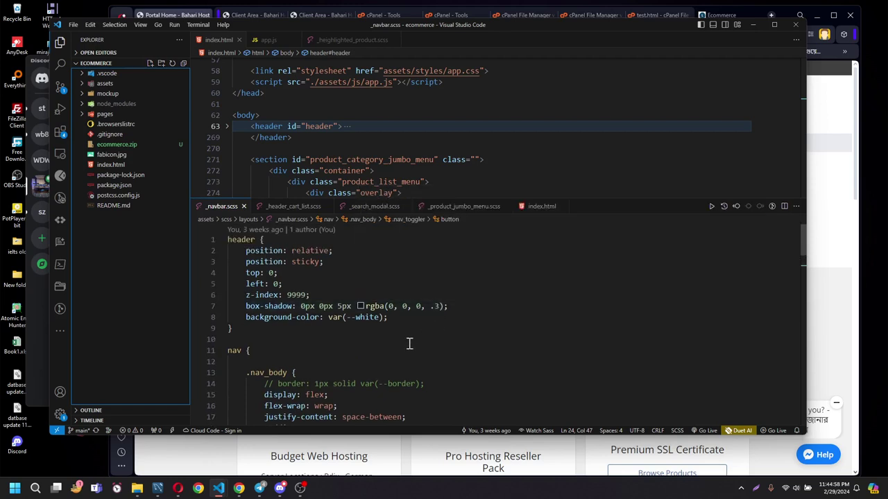